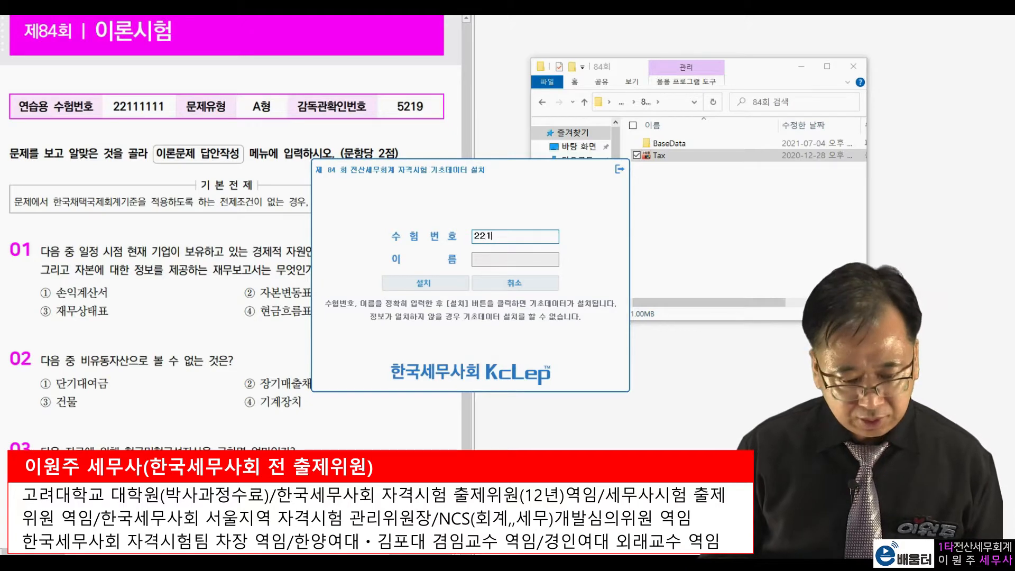
Enter the examinee number and the examinee's name, and install the 84th exam's base data
{"action": "type", "text": "111"}
{"action": "key", "text": "Tab"}
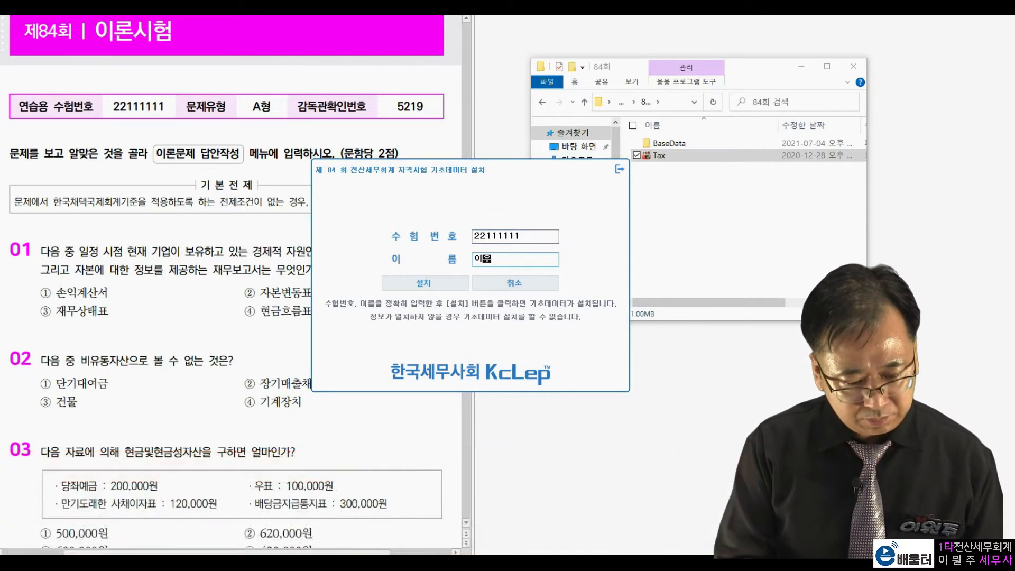
{"action": "key", "text": "Return"}
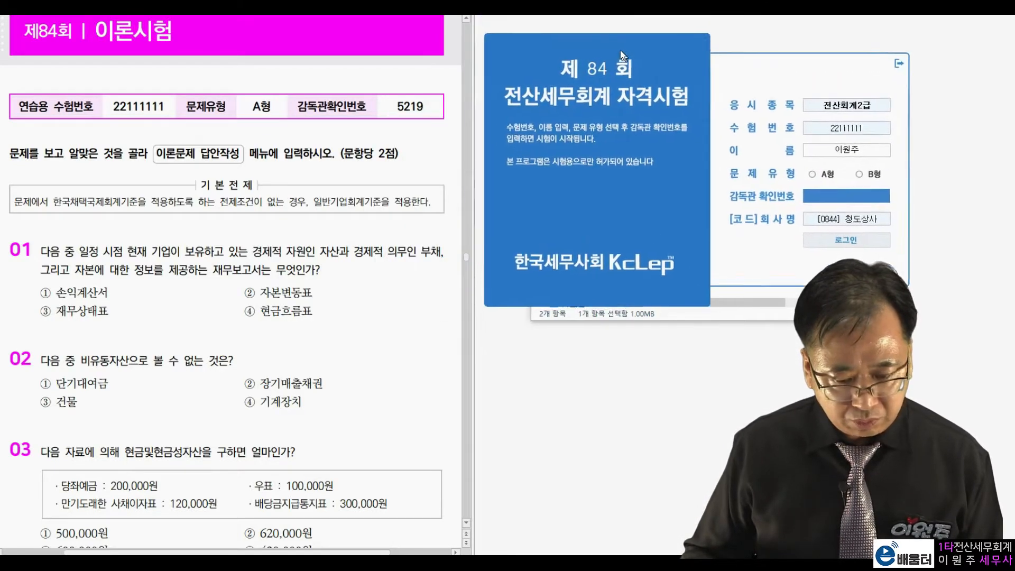
Choose question type A형, enter the supervisor confirmation number from the exam paper, and log in to the exam
{"action": "left_click_drag", "start_coordinate": [250, 105], "coordinate": [275, 105]}
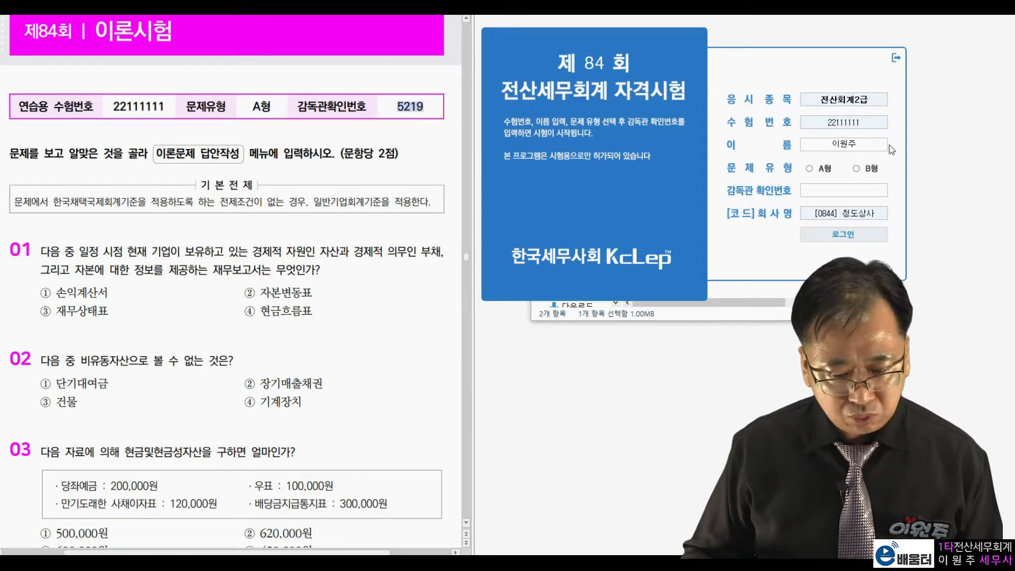
{"action": "left_click", "coordinate": [811, 169]}
{"action": "type", "text": "5219"}
{"action": "key", "text": "Return"}
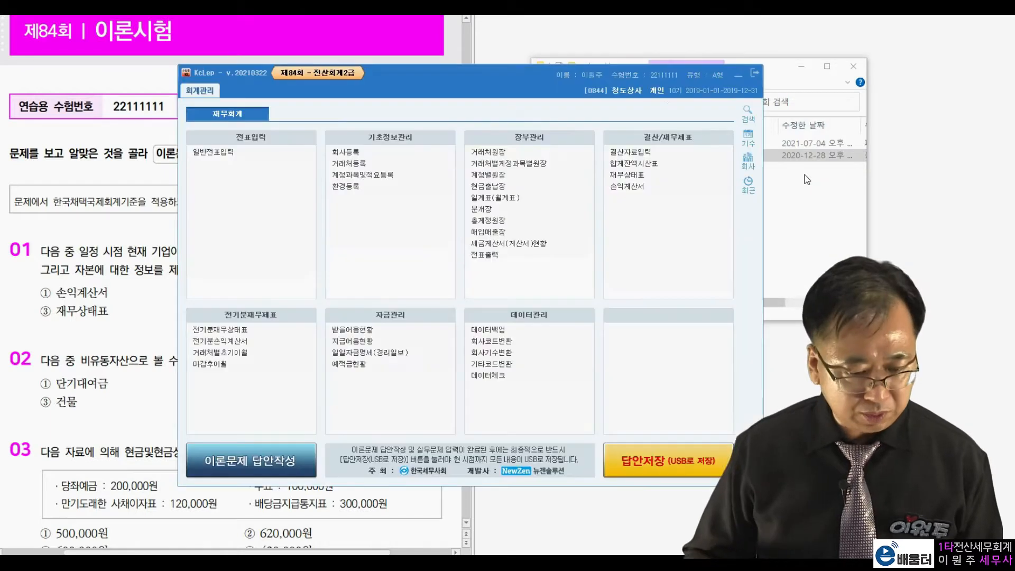
Bring up 문제 1 of the practical exam and open the company registration (회사등록) beside its business registration certificate
{"action": "left_click_drag", "start_coordinate": [486, 76], "coordinate": [767, 26]}
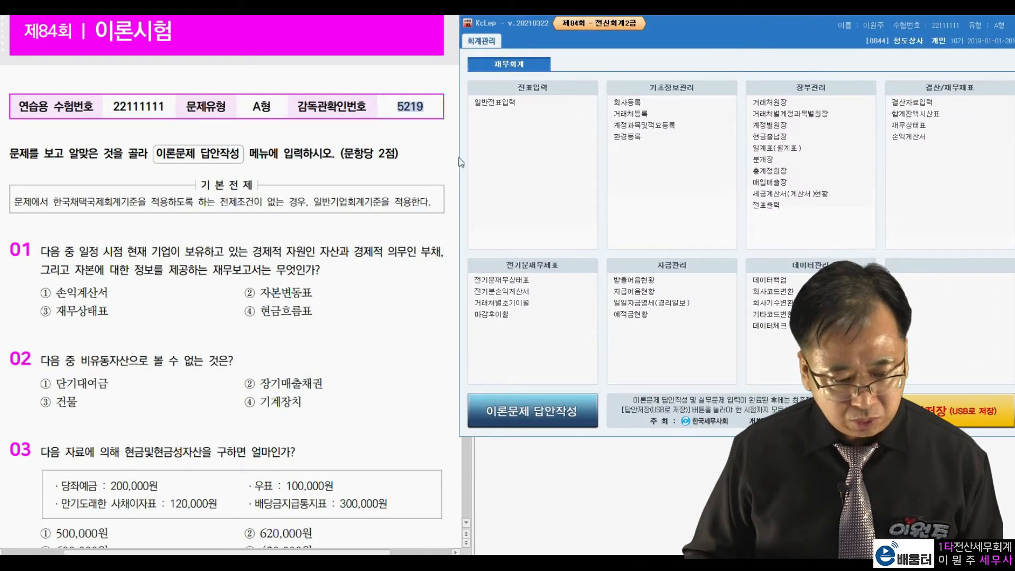
{"action": "left_click", "coordinate": [374, 255]}
{"action": "scroll", "coordinate": [374, 256], "scroll_direction": "down", "scroll_amount": 20}
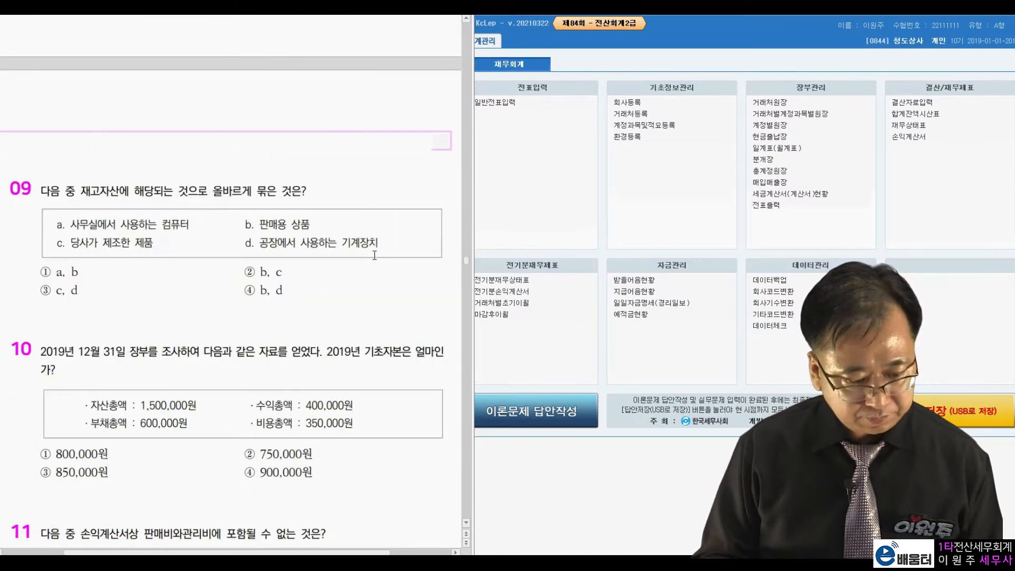
{"action": "scroll", "coordinate": [375, 255], "scroll_direction": "down", "scroll_amount": 5}
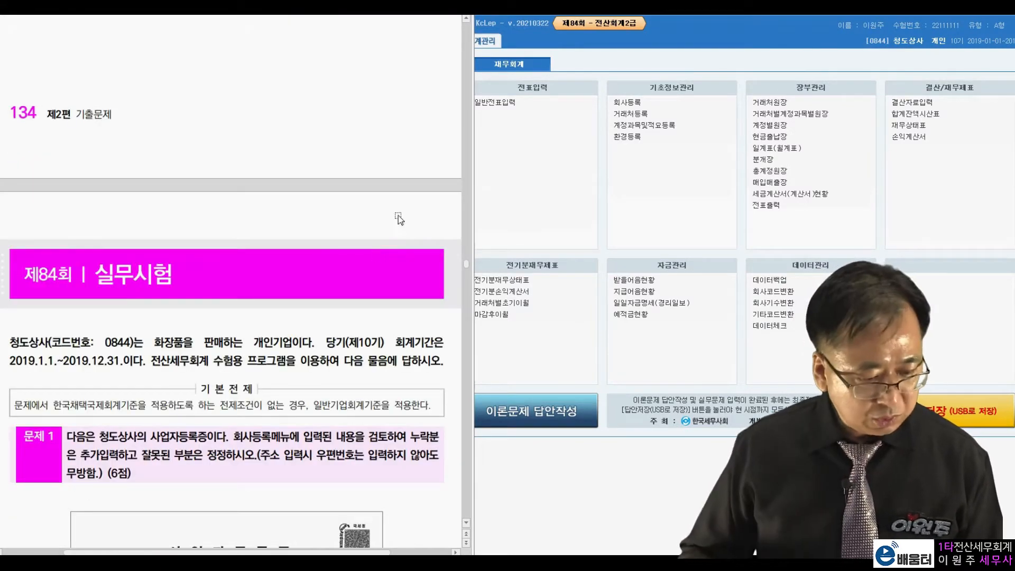
{"action": "scroll", "coordinate": [329, 226], "scroll_direction": "down", "scroll_amount": 8}
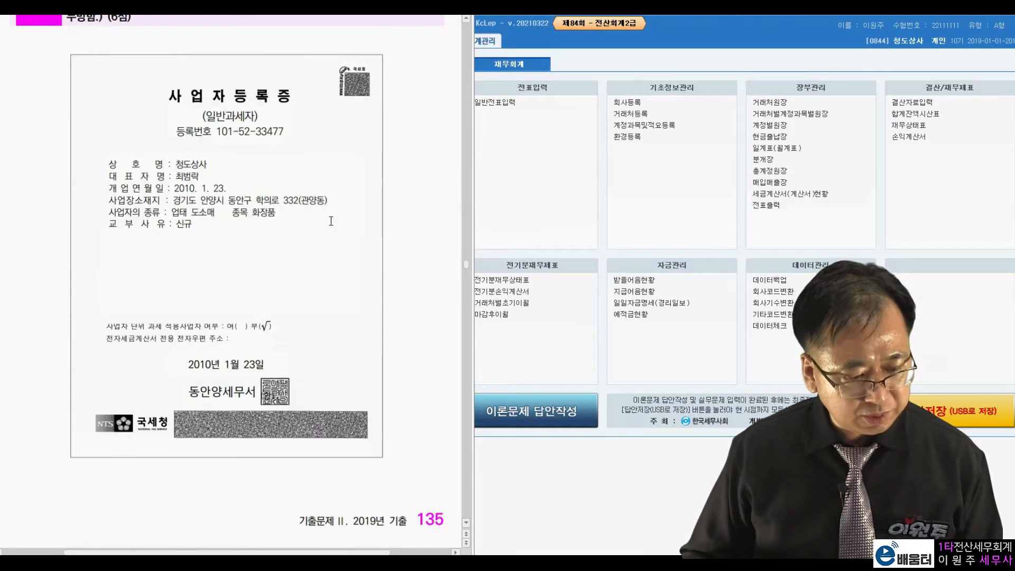
{"action": "scroll", "coordinate": [328, 222], "scroll_direction": "up", "scroll_amount": 1}
{"action": "left_click", "coordinate": [627, 102]}
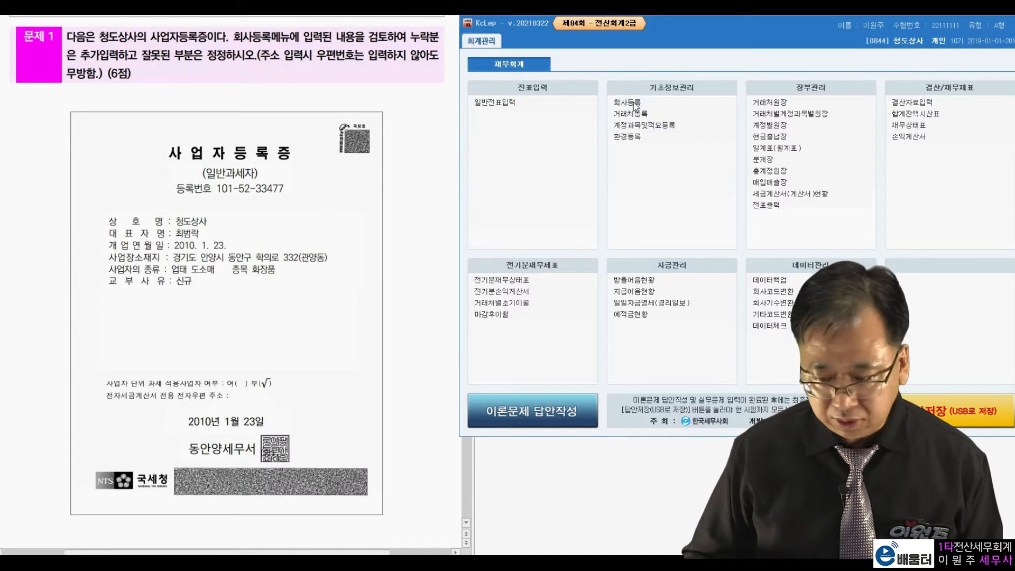
{"action": "left_click_drag", "start_coordinate": [532, 66], "coordinate": [655, 45]}
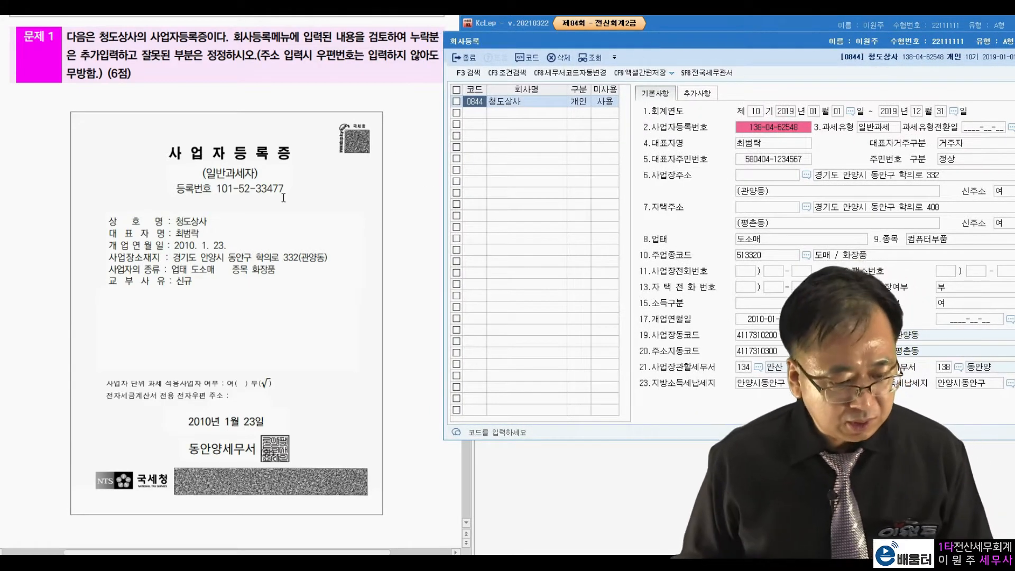
Compare the business registration certificate with the registered company data, marking the registration number, 종목 and tax office for review
{"action": "left_click", "coordinate": [220, 234]}
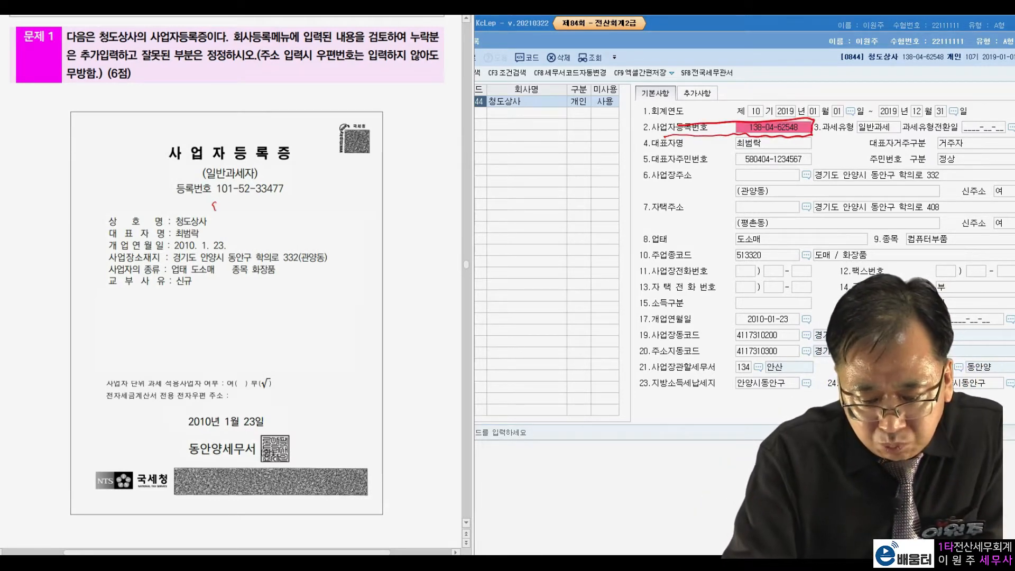
{"action": "left_click_drag", "start_coordinate": [290, 175], "coordinate": [311, 172]}
{"action": "left_click_drag", "start_coordinate": [163, 180], "coordinate": [188, 175]}
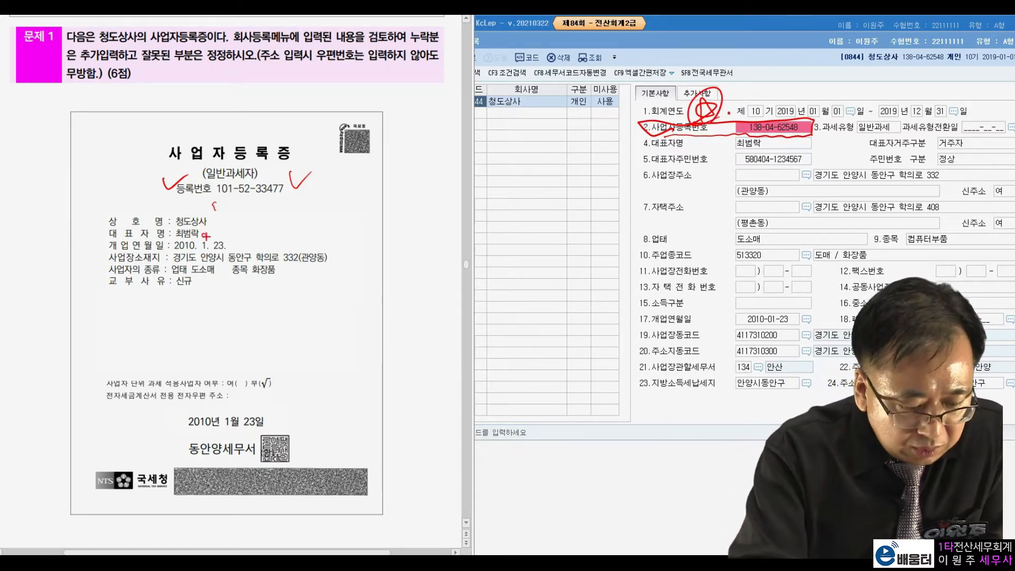
{"action": "left_click_drag", "start_coordinate": [228, 241], "coordinate": [237, 240]}
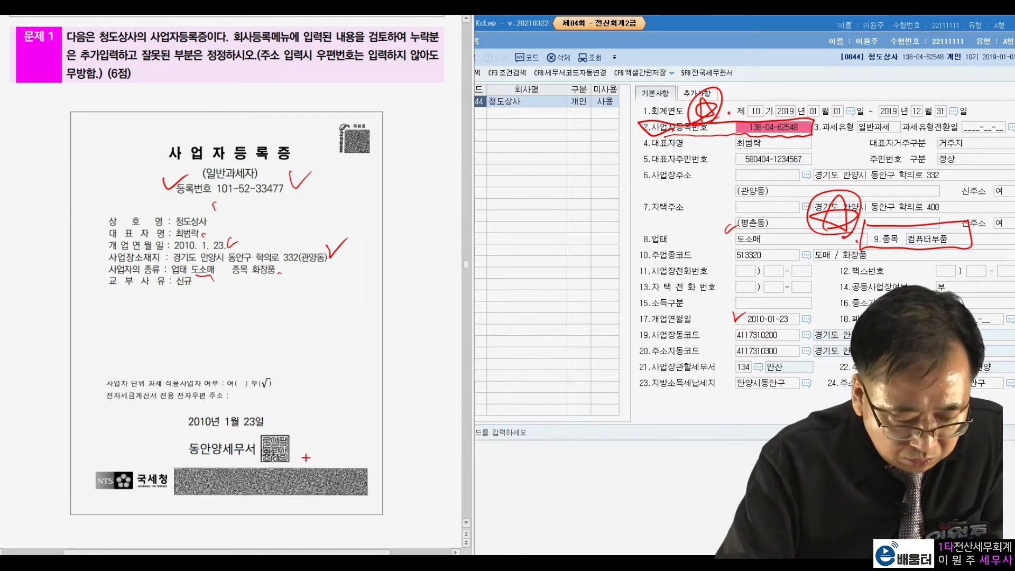
{"action": "left_click_drag", "start_coordinate": [191, 434], "coordinate": [291, 464]}
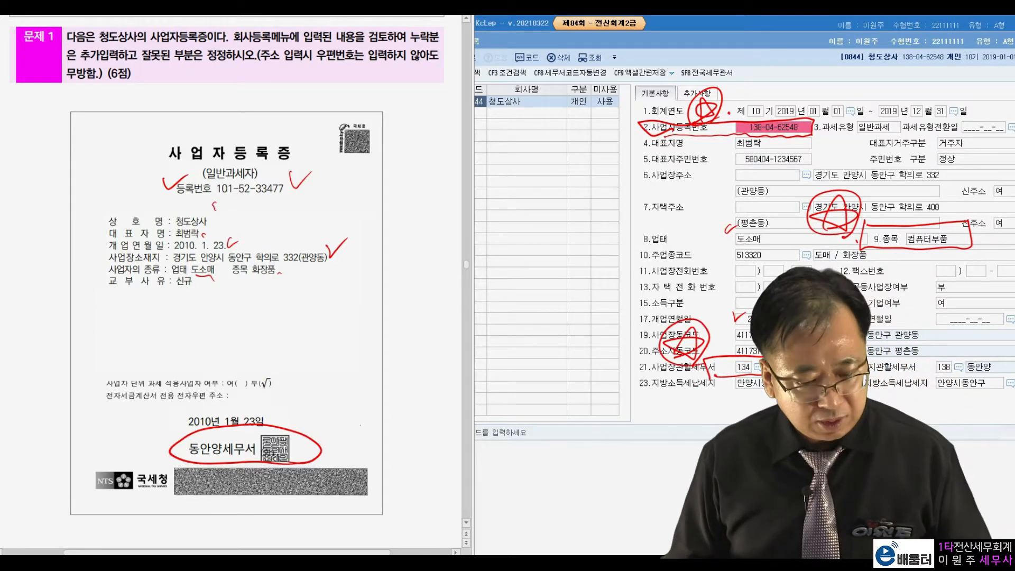
{"action": "key", "text": "Escape"}
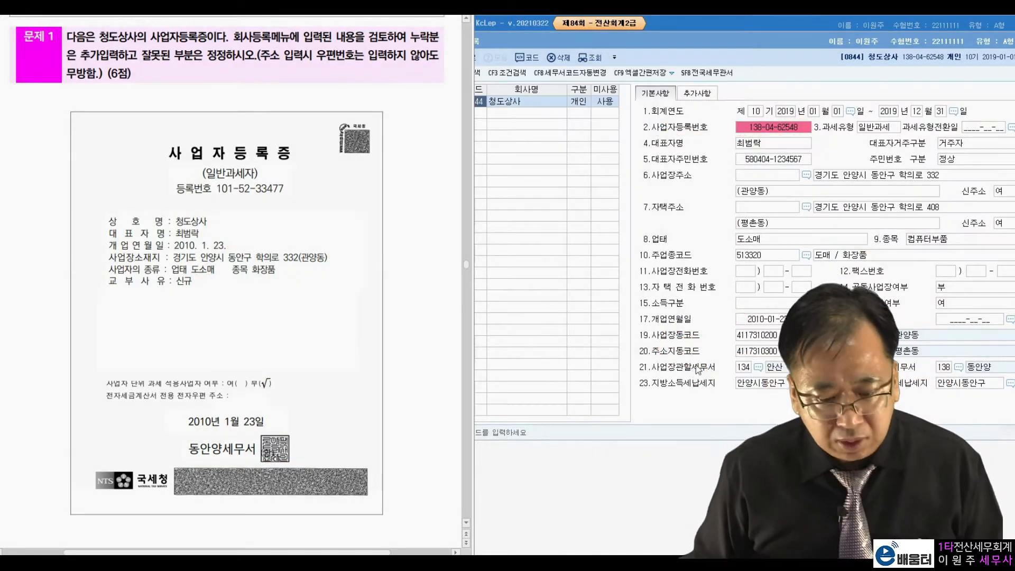
Correct the company's 사업자등록번호 to the registration number printed on the certificate
{"action": "left_click", "coordinate": [785, 131]}
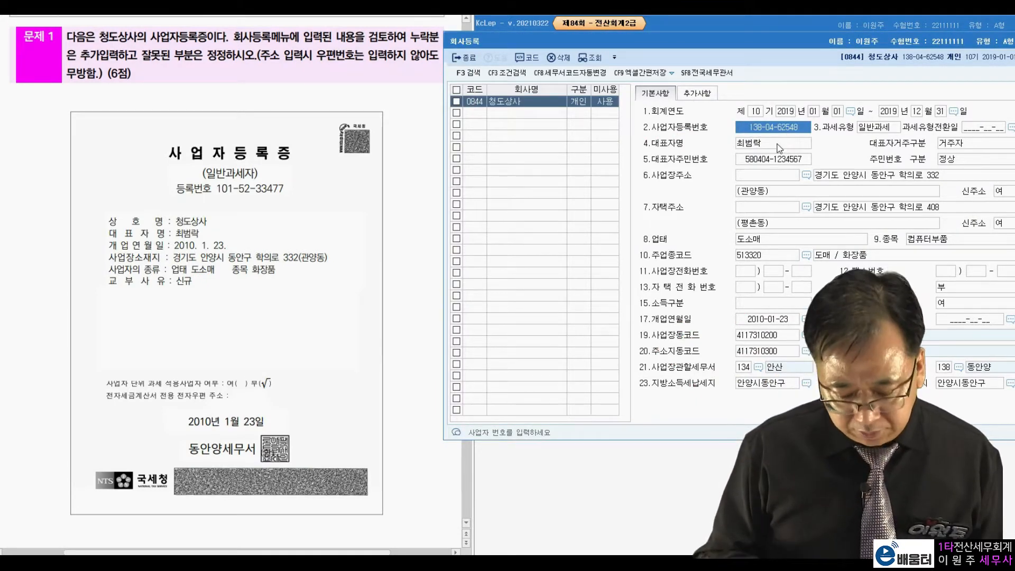
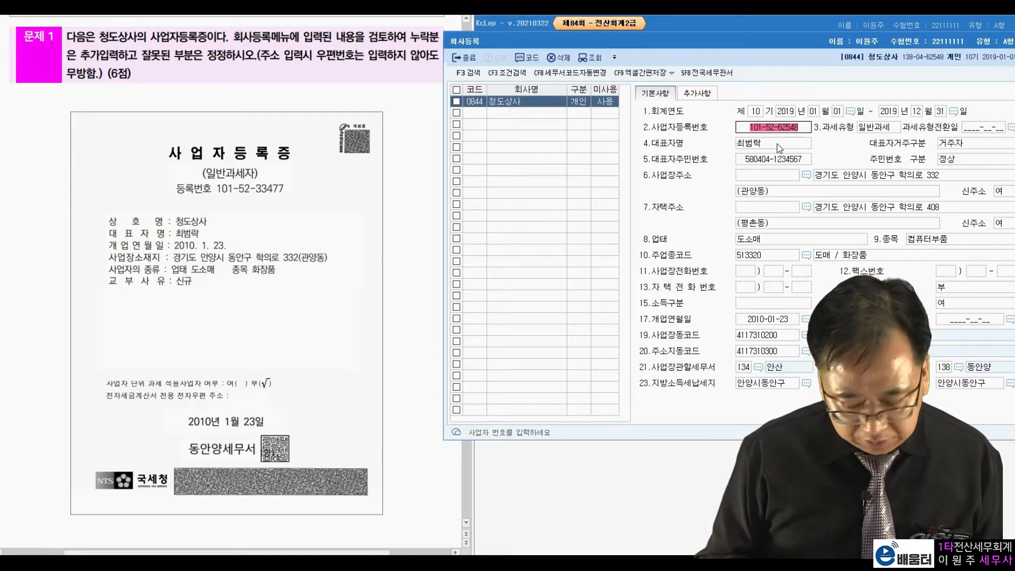
{"action": "key", "text": "Return"}
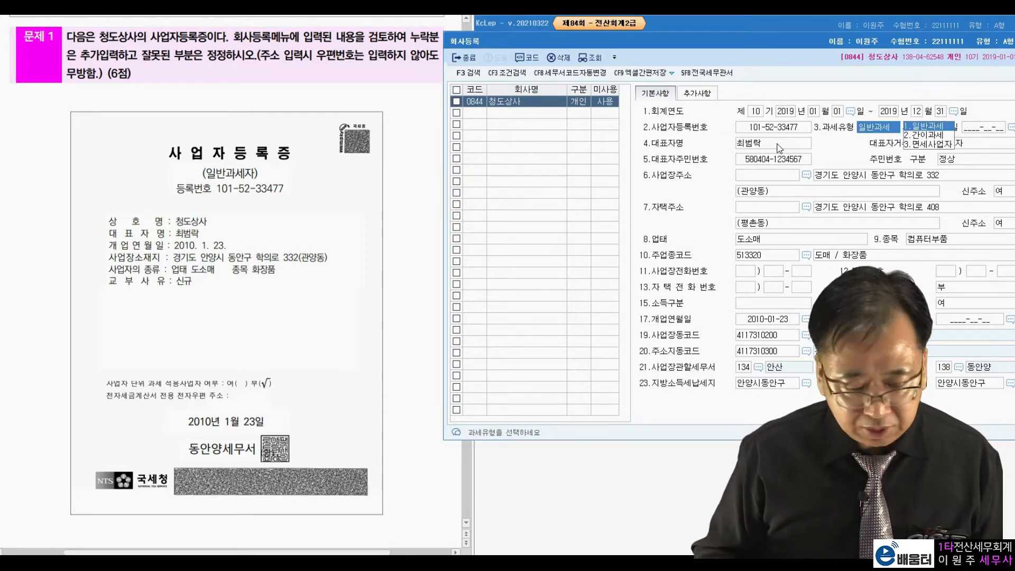
Change the company's 종목 to 화장품
{"action": "left_click", "coordinate": [797, 242]}
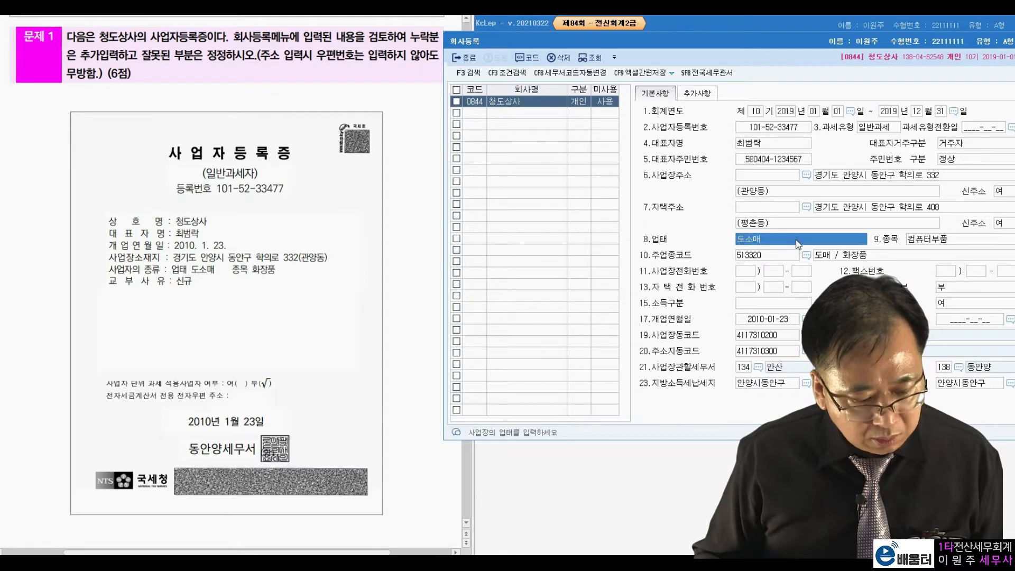
{"action": "left_click", "coordinate": [956, 240]}
{"action": "type", "text": "화장품"}
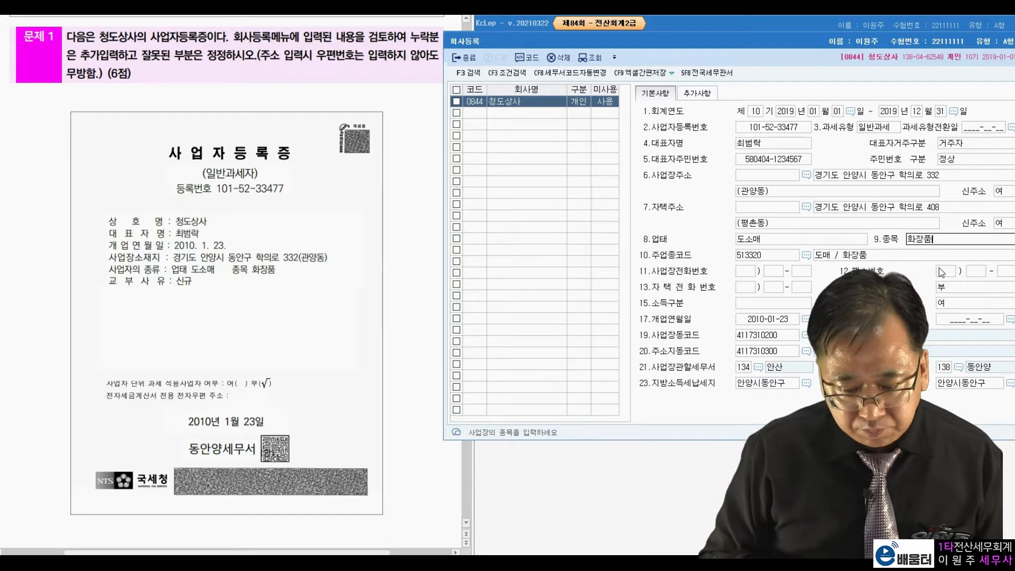
{"action": "key", "text": "Return"}
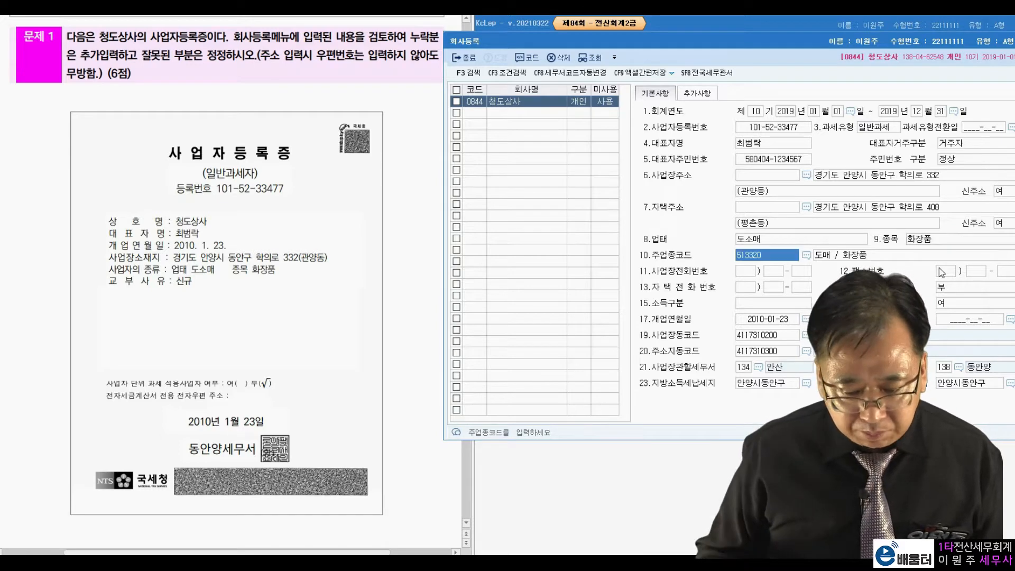
Set the 사업장관할세무서 to 동안양 (138) and close the company registration
{"action": "left_click", "coordinate": [758, 367]}
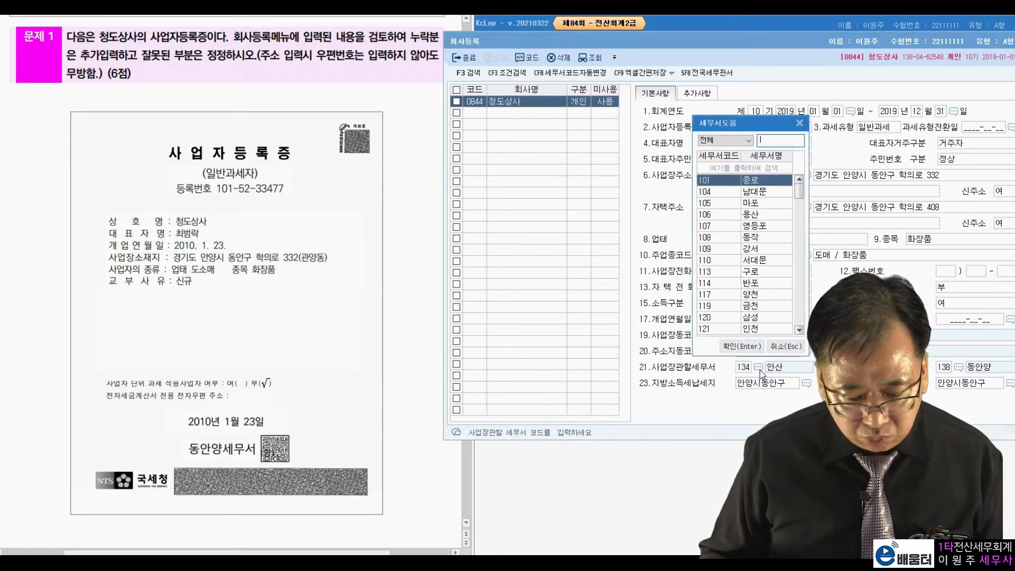
{"action": "type", "text": "동안양"}
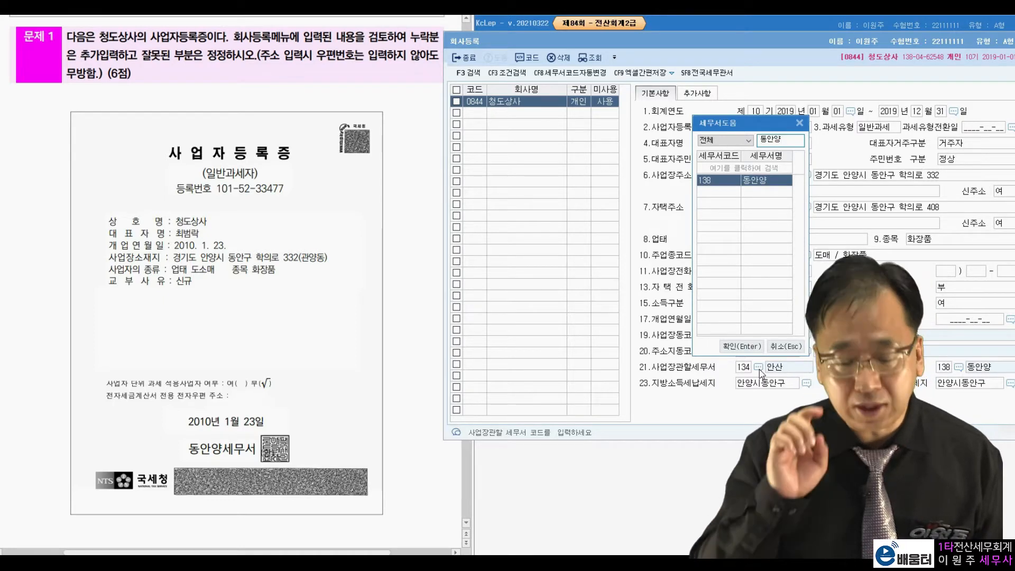
{"action": "key", "text": "Return"}
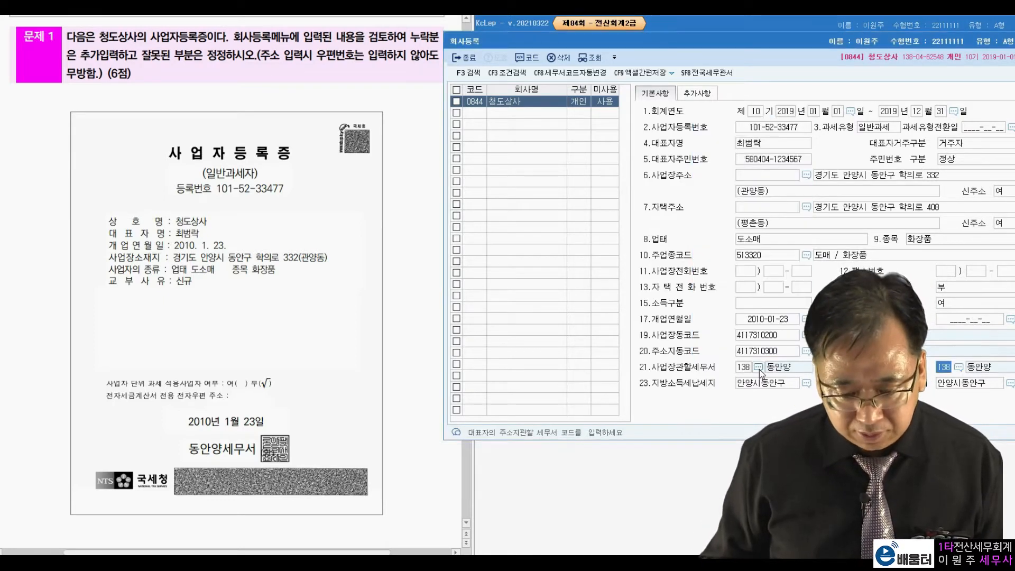
{"action": "left_click_drag", "start_coordinate": [756, 42], "coordinate": [676, 63]}
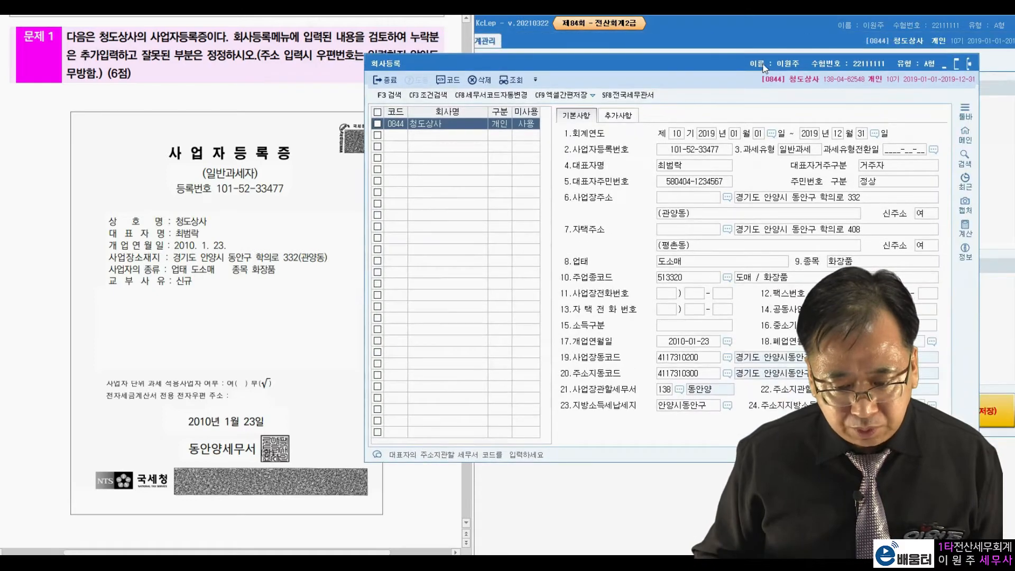
{"action": "left_click", "coordinate": [965, 65]}
Bring up 문제 2's income statement in the exam paper and open 전기분손익계산서 beside it
{"action": "scroll", "coordinate": [176, 365], "scroll_direction": "down", "scroll_amount": 12}
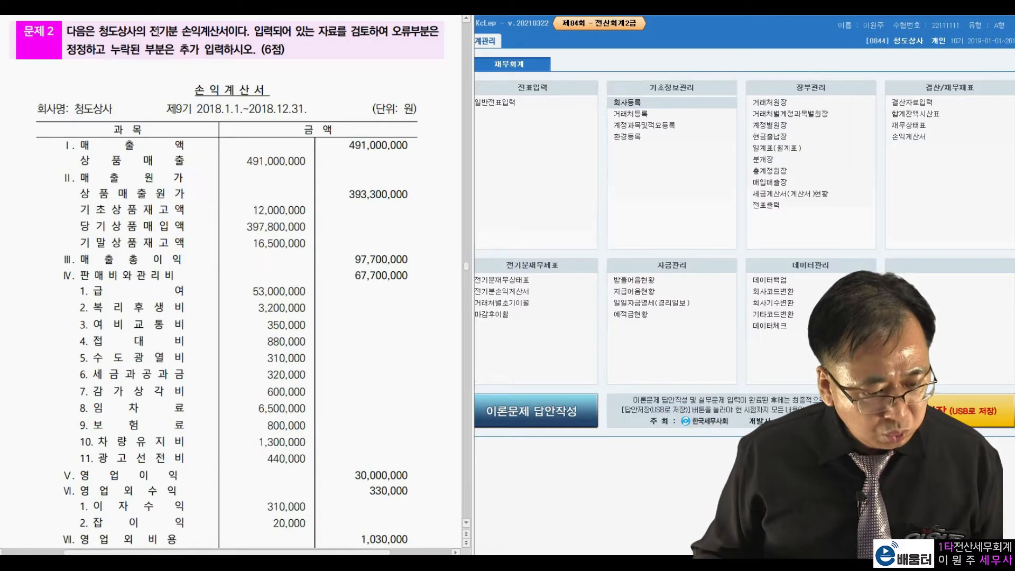
{"action": "scroll", "coordinate": [311, 133], "scroll_direction": "down", "scroll_amount": 2}
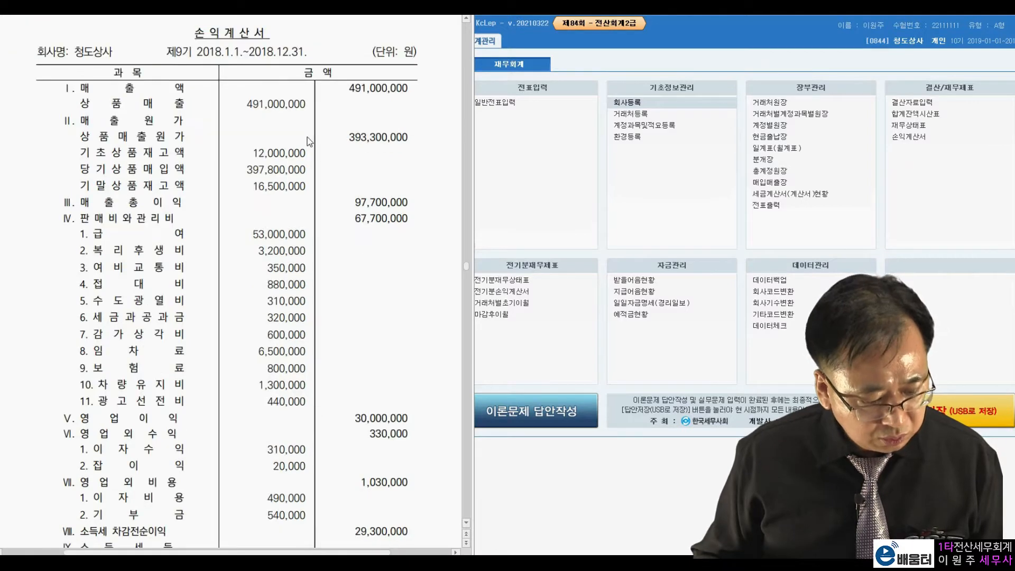
{"action": "left_click", "coordinate": [515, 291]}
{"action": "left_click_drag", "start_coordinate": [499, 71], "coordinate": [597, 16]}
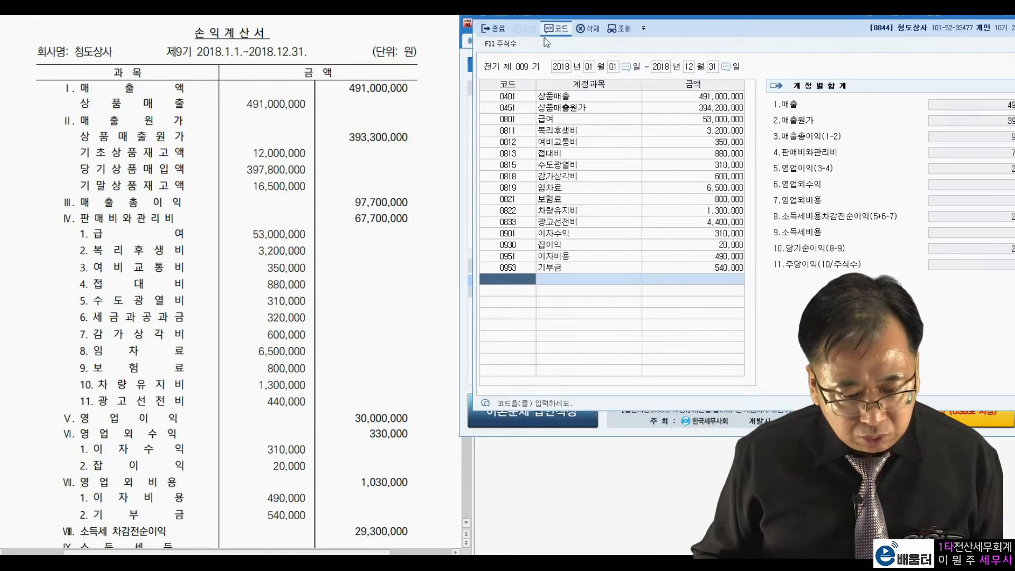
Compare the exam statement's sales and cost of goods sold with the entered amounts, marking both in the exam paper
{"action": "left_click", "coordinate": [439, 126]}
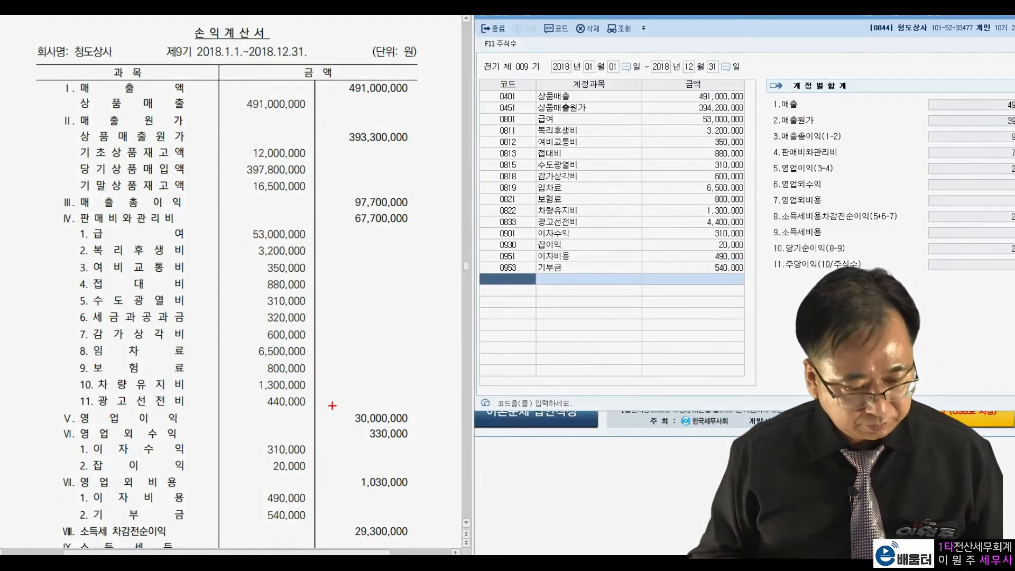
{"action": "left_click_drag", "start_coordinate": [412, 79], "coordinate": [422, 74]}
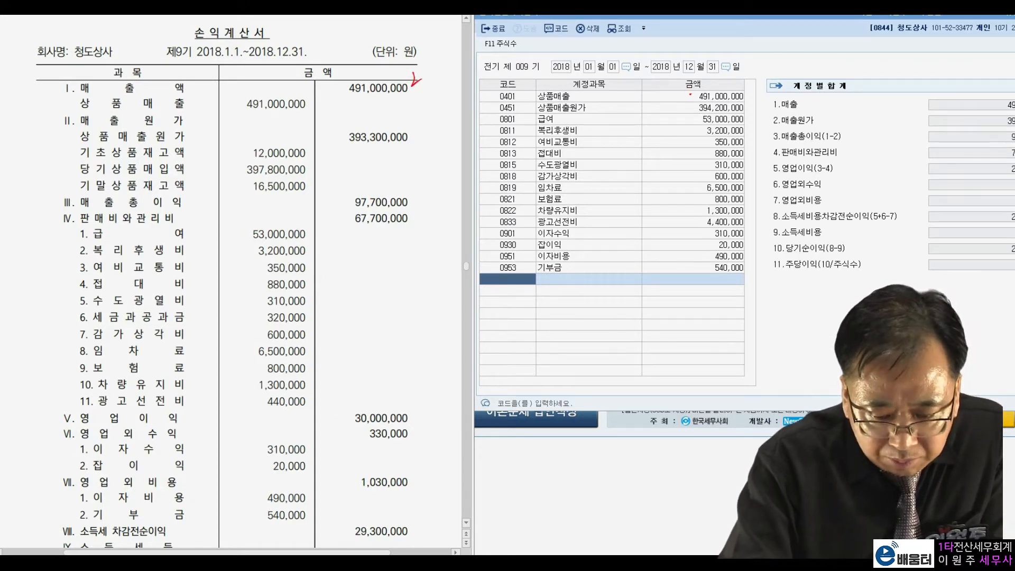
{"action": "mouse_move", "coordinate": [404, 135]}
{"action": "left_mouse_down"}
{"action": "mouse_move", "coordinate": [410, 150]}
{"action": "mouse_move", "coordinate": [337, 133]}
{"action": "mouse_move", "coordinate": [413, 149]}
{"action": "left_mouse_up"}
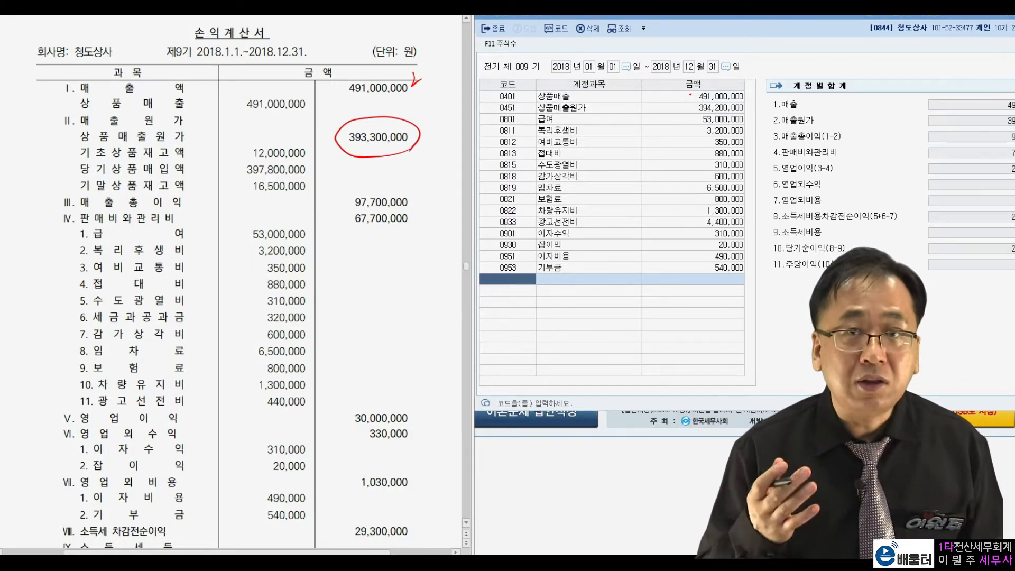
{"action": "key", "text": "Escape"}
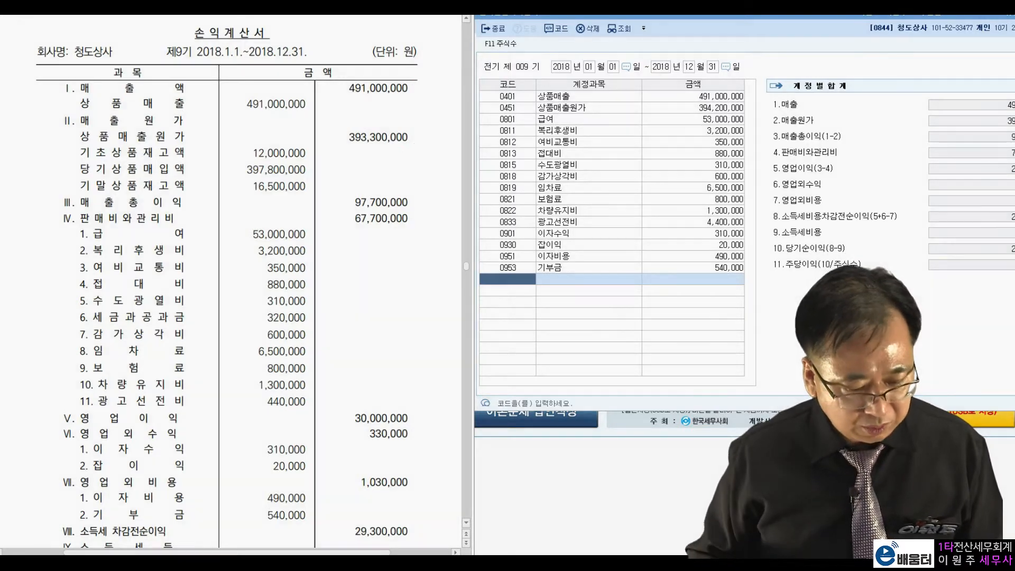
Compare the 상품매출원가 breakdown of opening stock, purchases and closing stock with the exam statement, and close the breakdown
{"action": "left_click", "coordinate": [659, 108]}
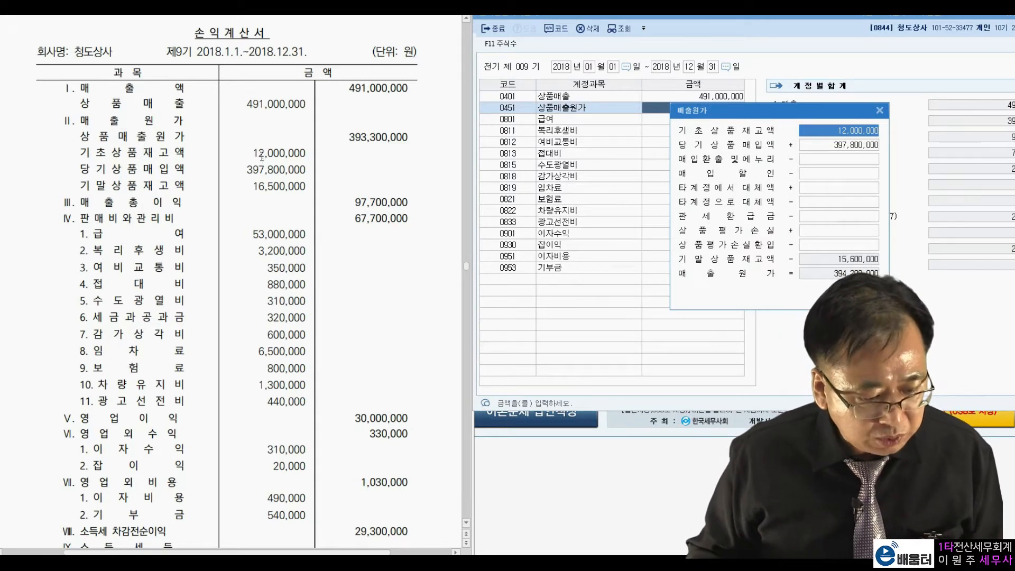
{"action": "left_click_drag", "start_coordinate": [253, 153], "coordinate": [295, 153]}
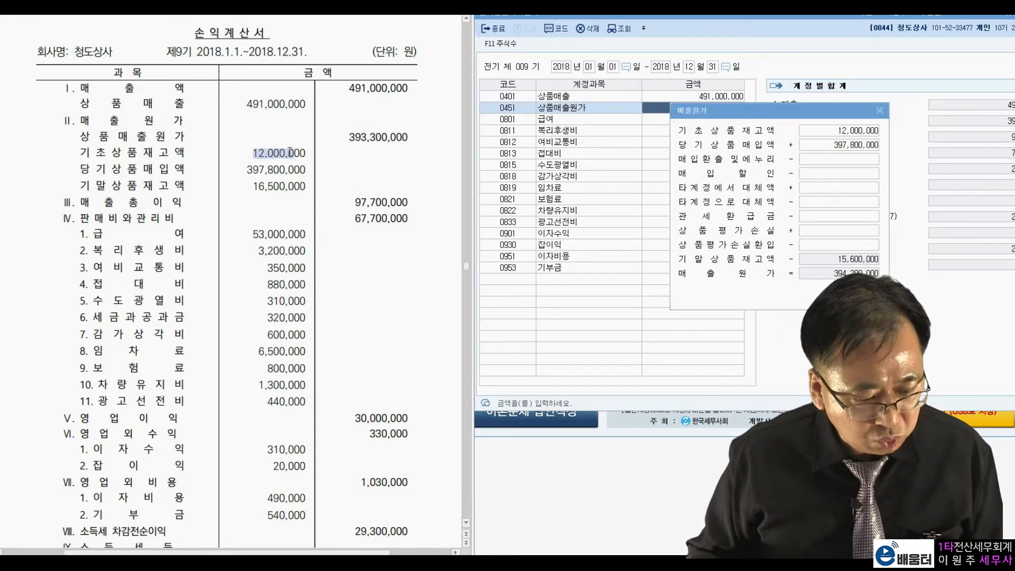
{"action": "left_click", "coordinate": [877, 130]}
{"action": "left_click_drag", "start_coordinate": [246, 169], "coordinate": [276, 170]}
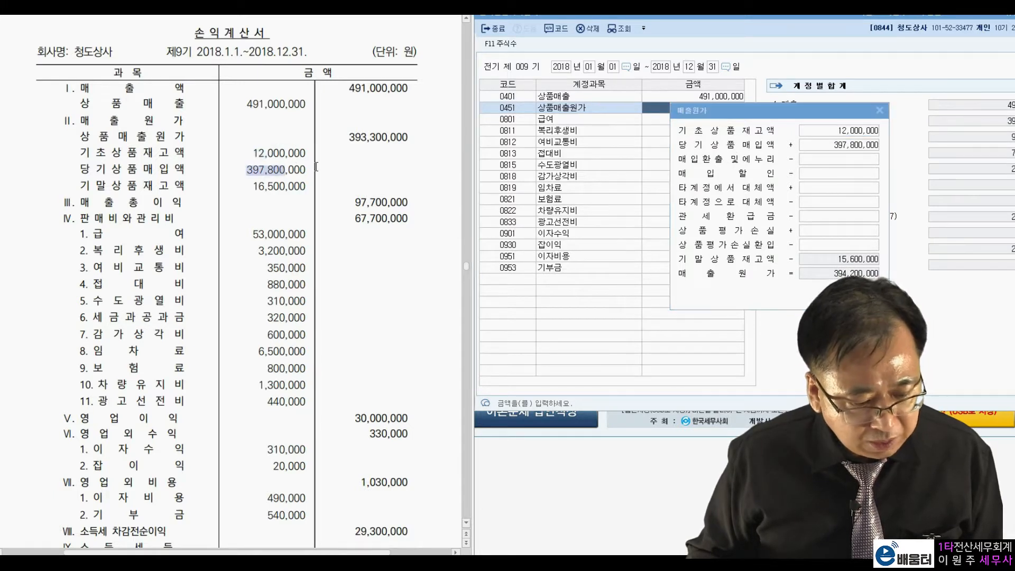
{"action": "left_click", "coordinate": [871, 147]}
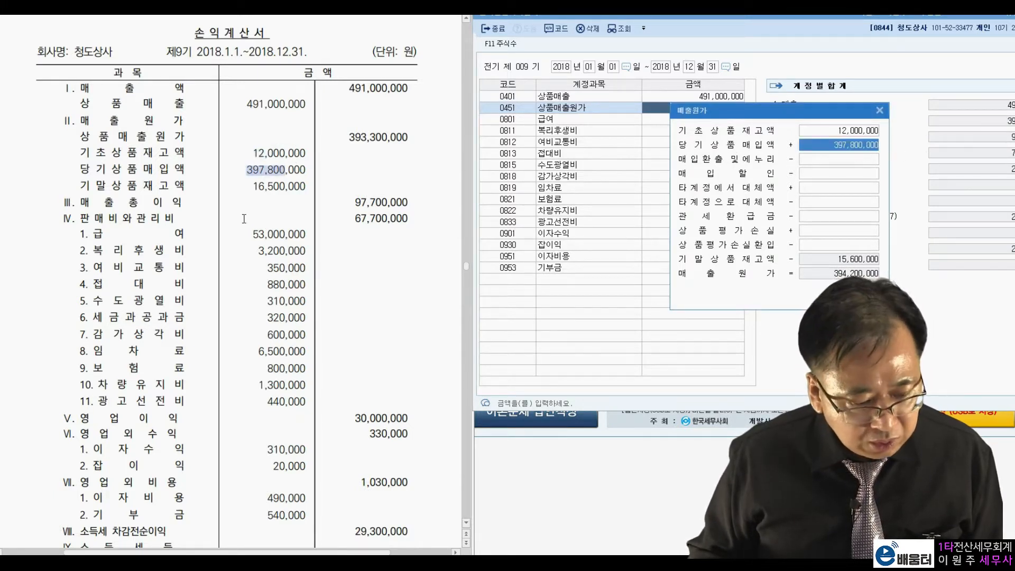
{"action": "left_click_drag", "start_coordinate": [253, 186], "coordinate": [285, 186]}
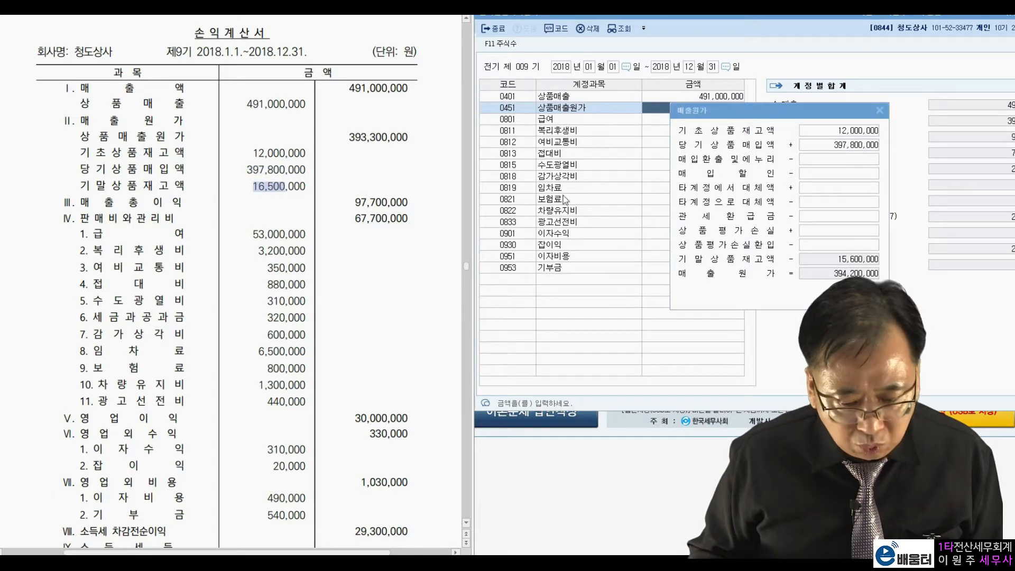
{"action": "left_click", "coordinate": [833, 261]}
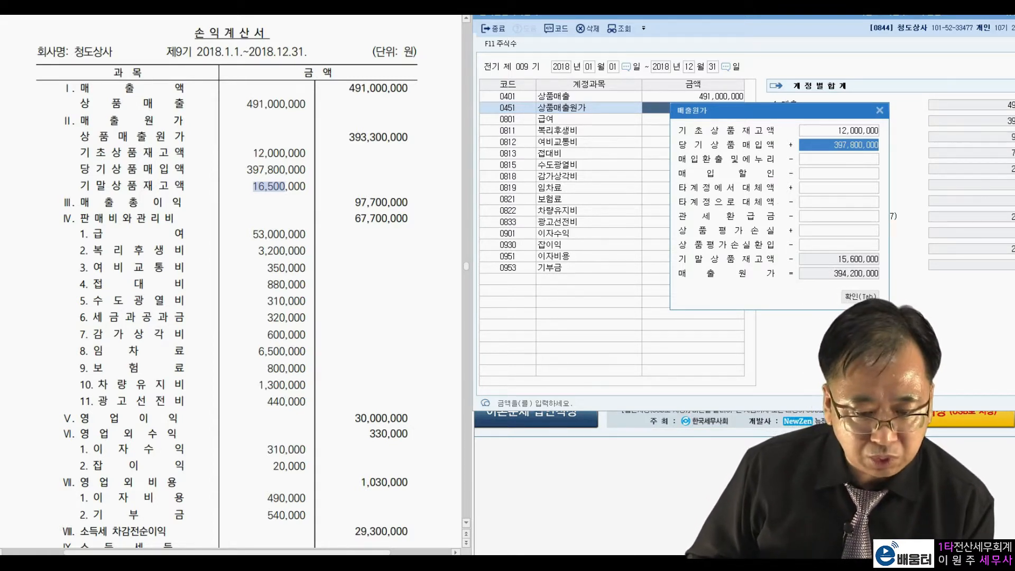
{"action": "left_click", "coordinate": [879, 112]}
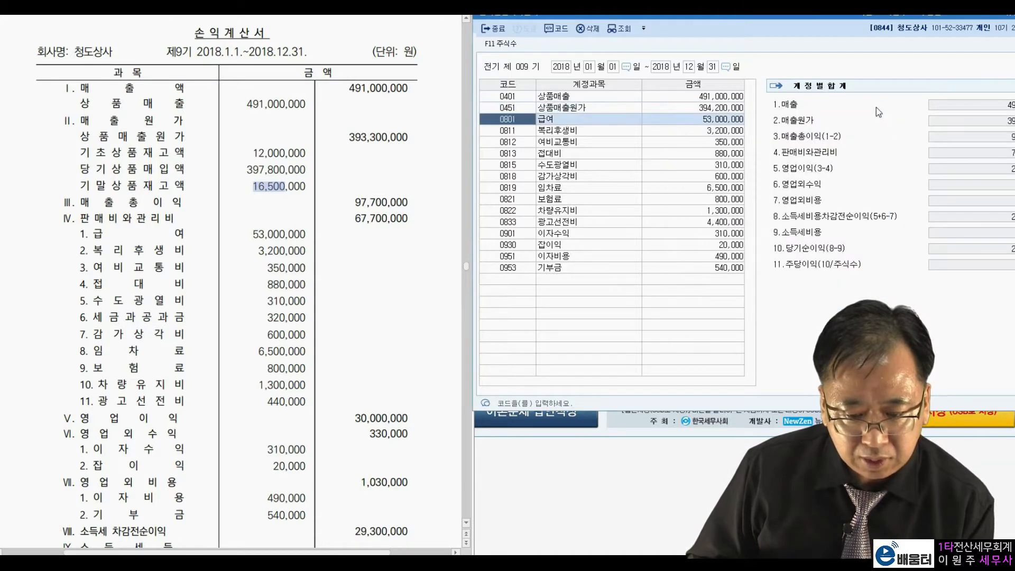
Open 전기분재무상태표, set the 상품 (0146) amount to 16,500,000, and close the balance sheet
{"action": "left_click_drag", "start_coordinate": [793, 17], "coordinate": [820, 89]}
{"action": "left_click", "coordinate": [779, 53]}
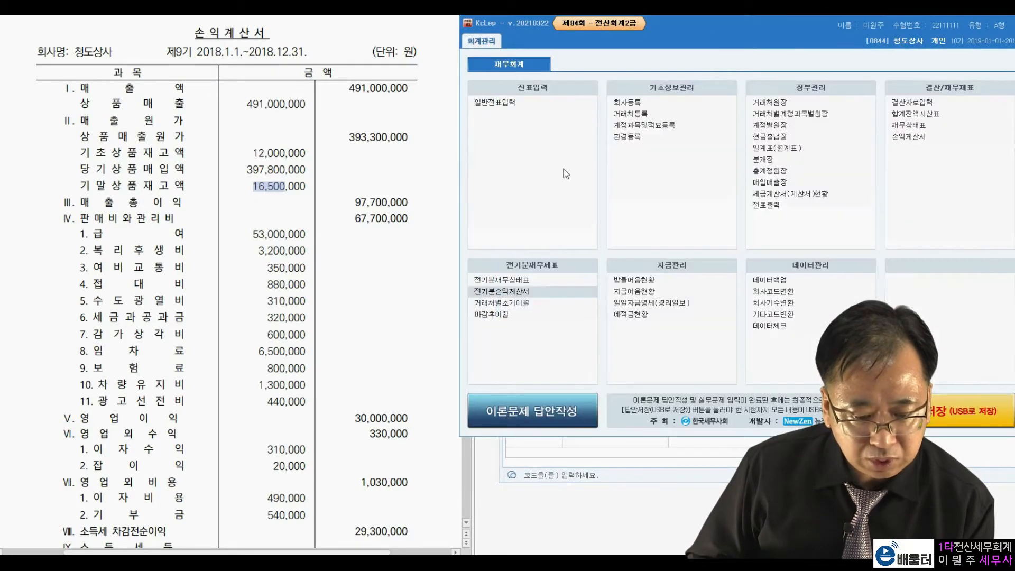
{"action": "left_click", "coordinate": [505, 280]}
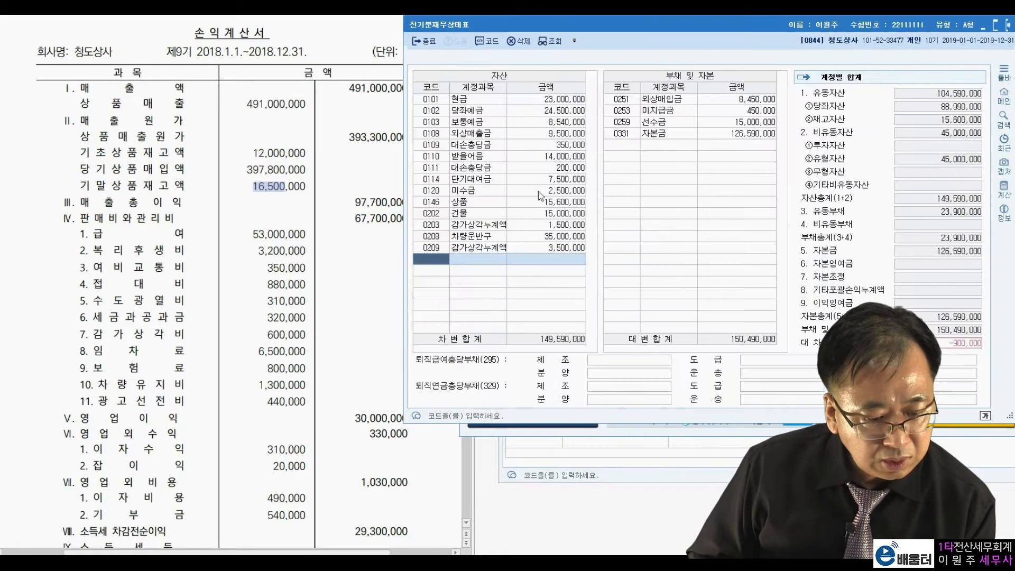
{"action": "left_click_drag", "start_coordinate": [553, 27], "coordinate": [608, 33]}
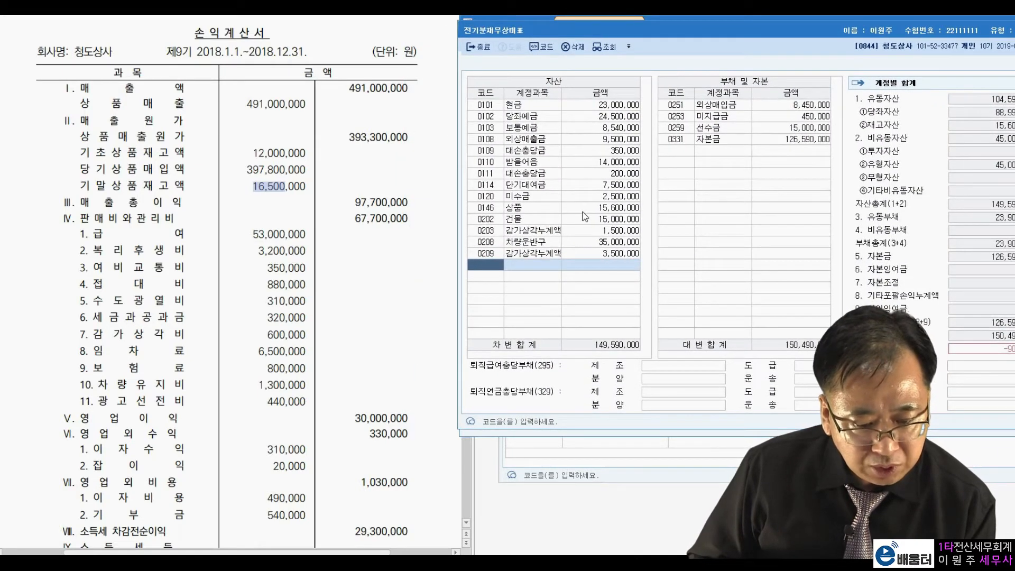
{"action": "left_click", "coordinate": [586, 211]}
{"action": "left_click_drag", "start_coordinate": [253, 186], "coordinate": [299, 186]}
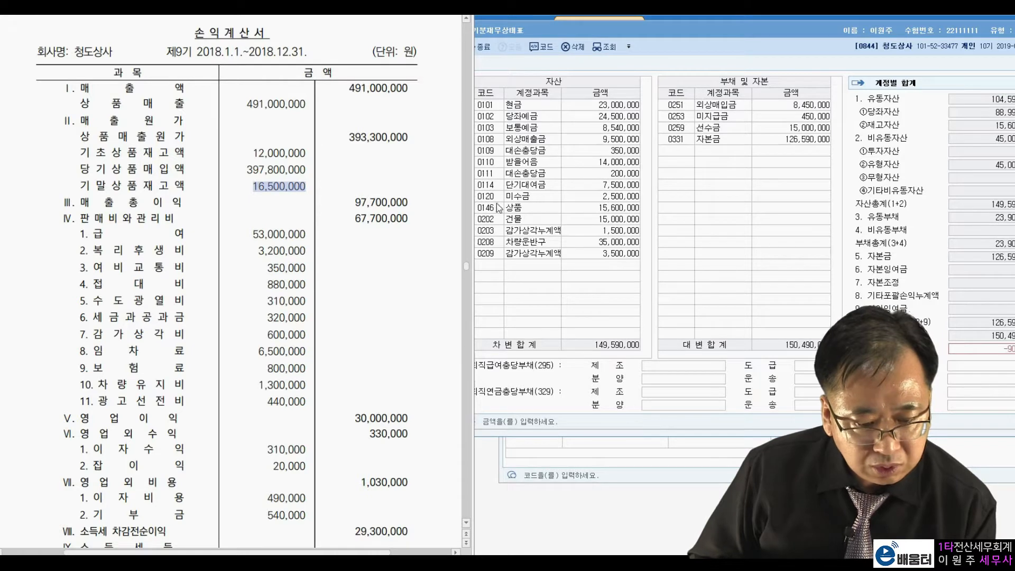
{"action": "left_click", "coordinate": [531, 27]}
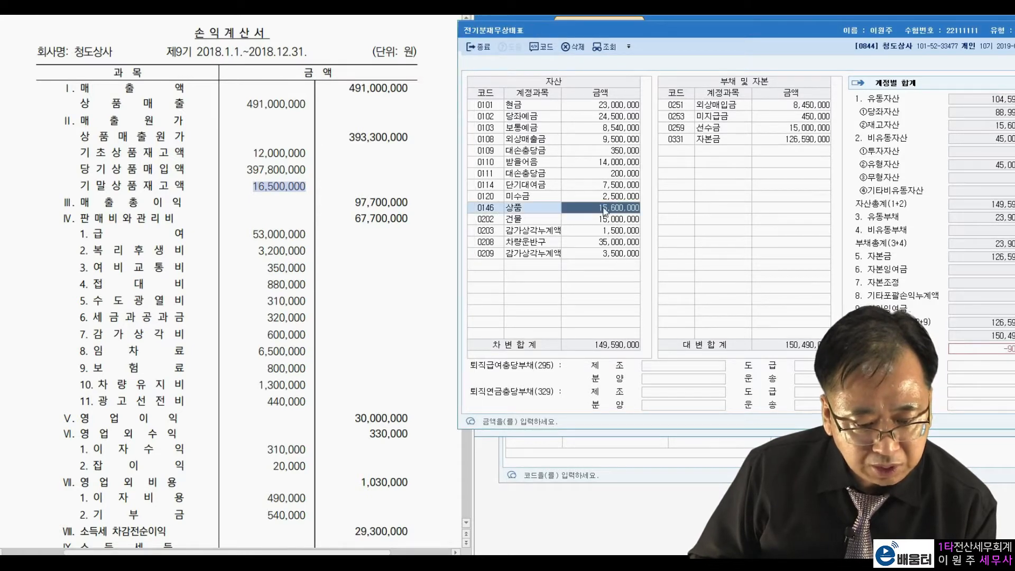
{"action": "type", "text": "16,5"}
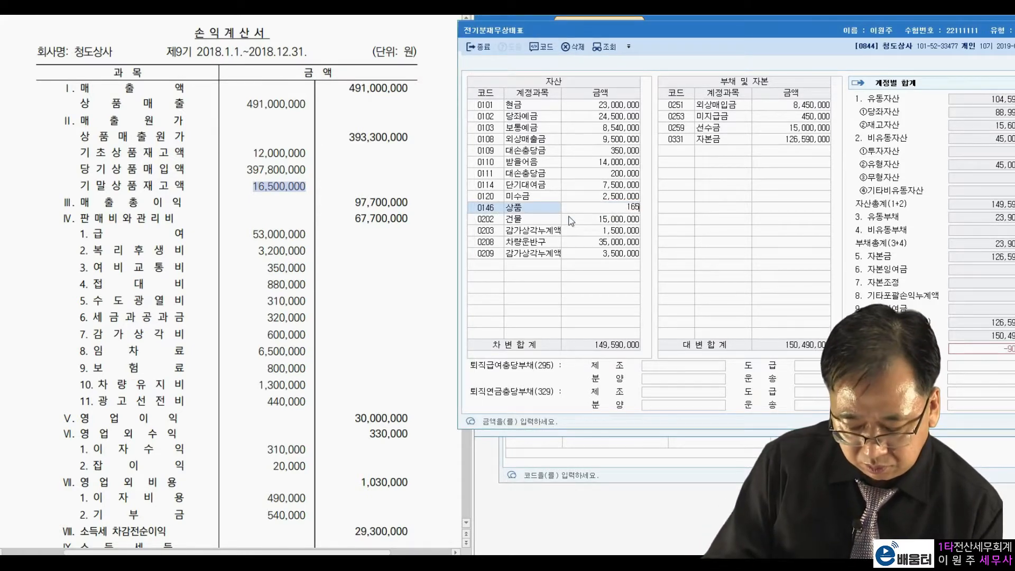
{"action": "type", "text": "00,000"}
{"action": "key", "text": "Return"}
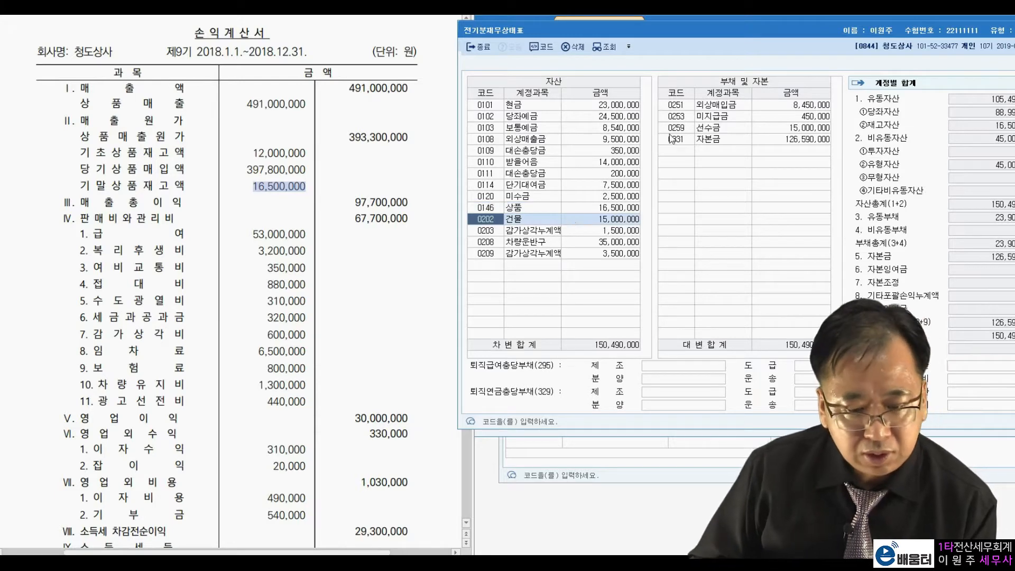
{"action": "left_click_drag", "start_coordinate": [728, 19], "coordinate": [580, 53]}
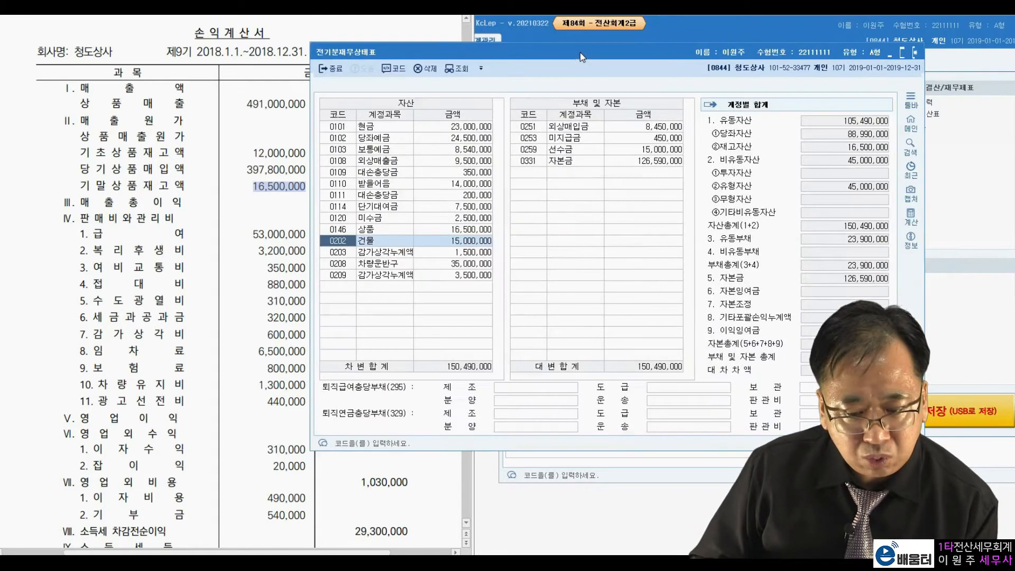
{"action": "left_click", "coordinate": [914, 53]}
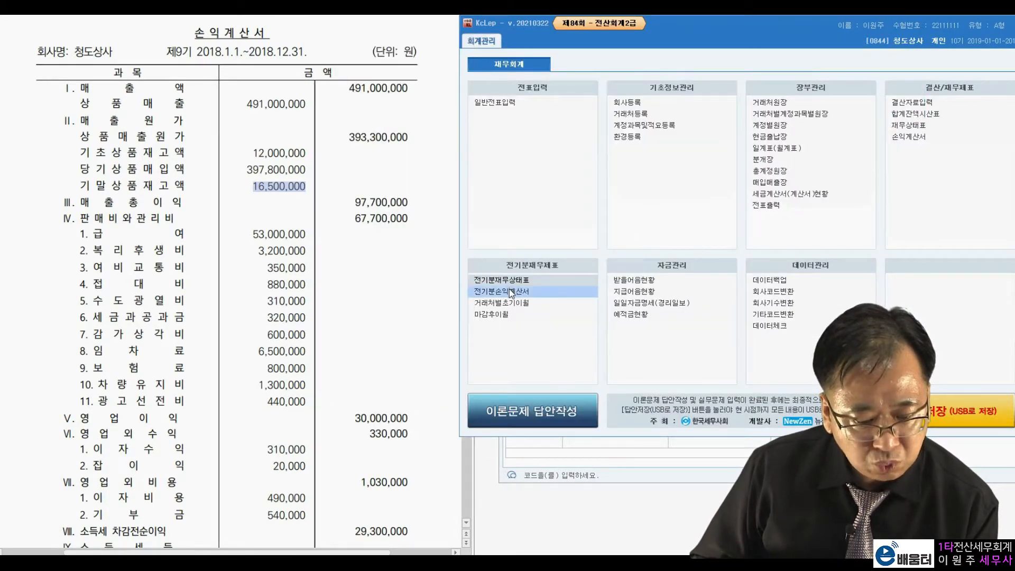
Close and reopen 전기분손익계산서 to apply the changed balance sheet value, placing it beside the exam statement
{"action": "left_click", "coordinate": [511, 291]}
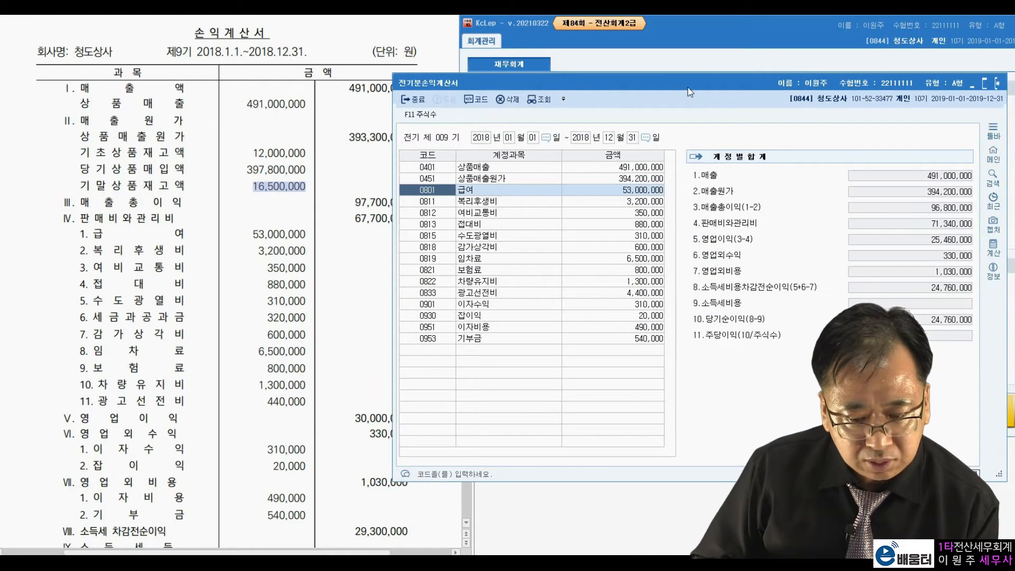
{"action": "left_click", "coordinate": [997, 83]}
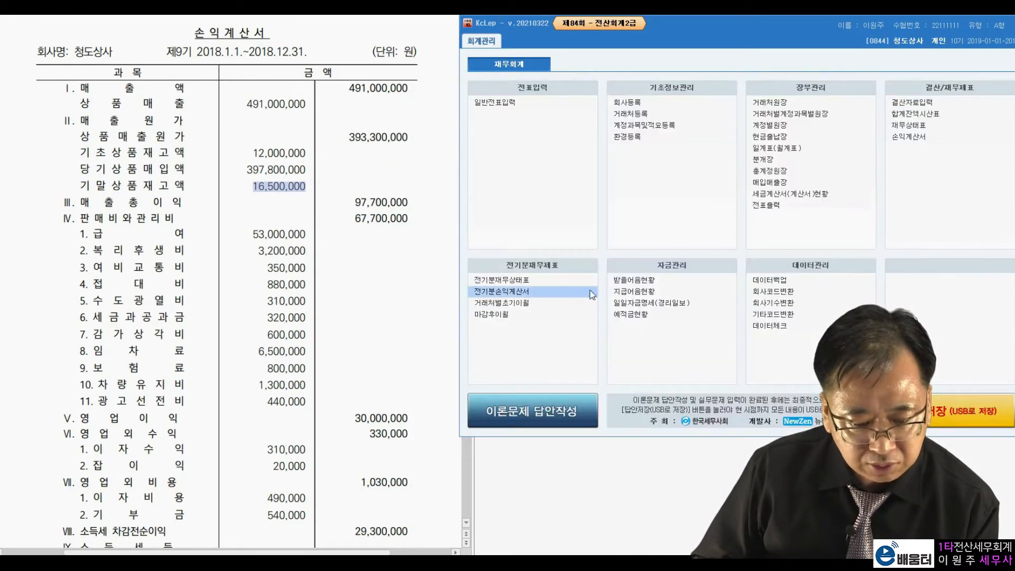
{"action": "left_click", "coordinate": [523, 290]}
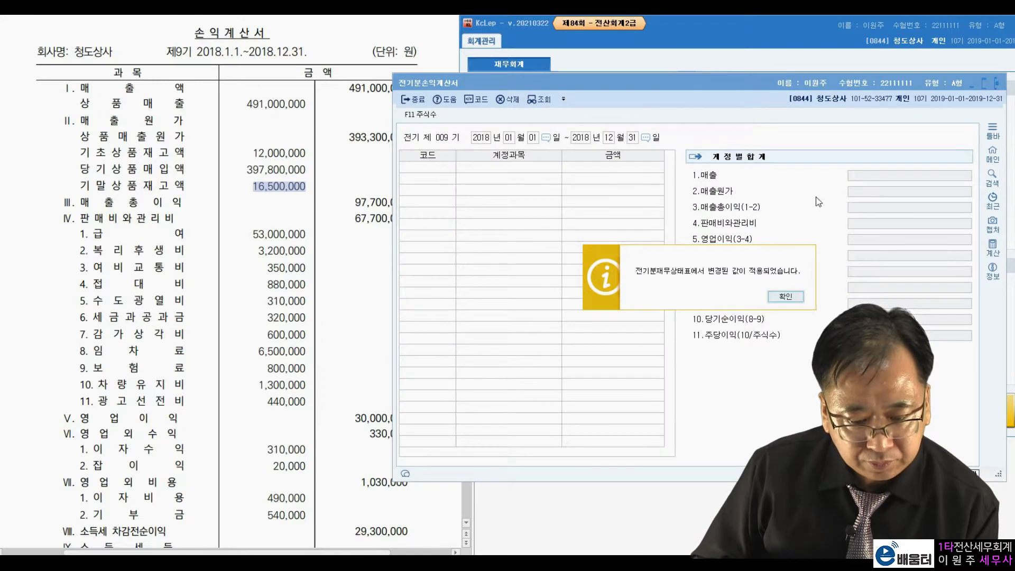
{"action": "left_click", "coordinate": [786, 297]}
{"action": "left_click_drag", "start_coordinate": [685, 88], "coordinate": [756, 30]}
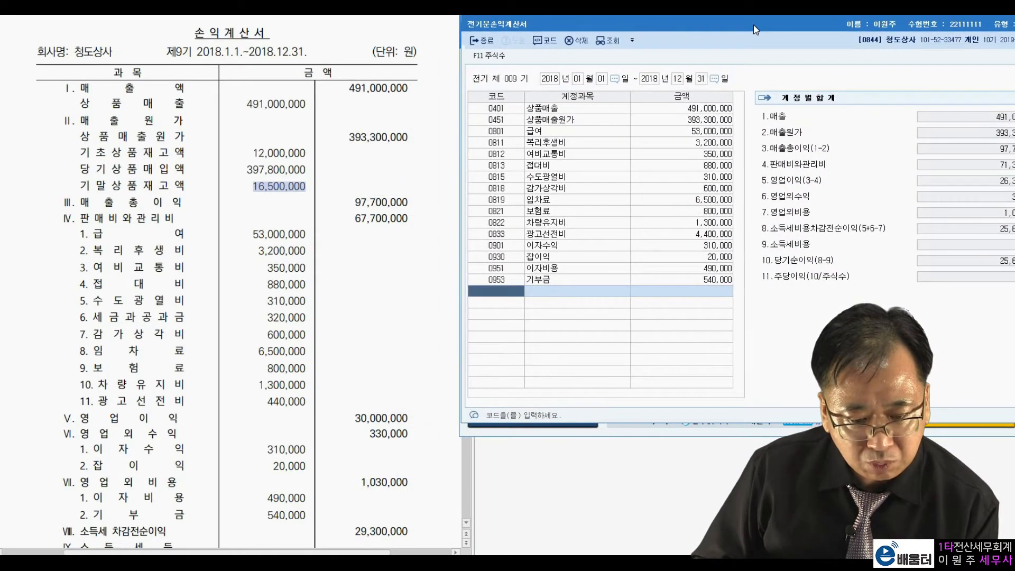
Check the 상품매출원가 breakdown against the exam statement's cost of goods sold, and mark the amount on both sides
{"action": "left_click", "coordinate": [718, 120]}
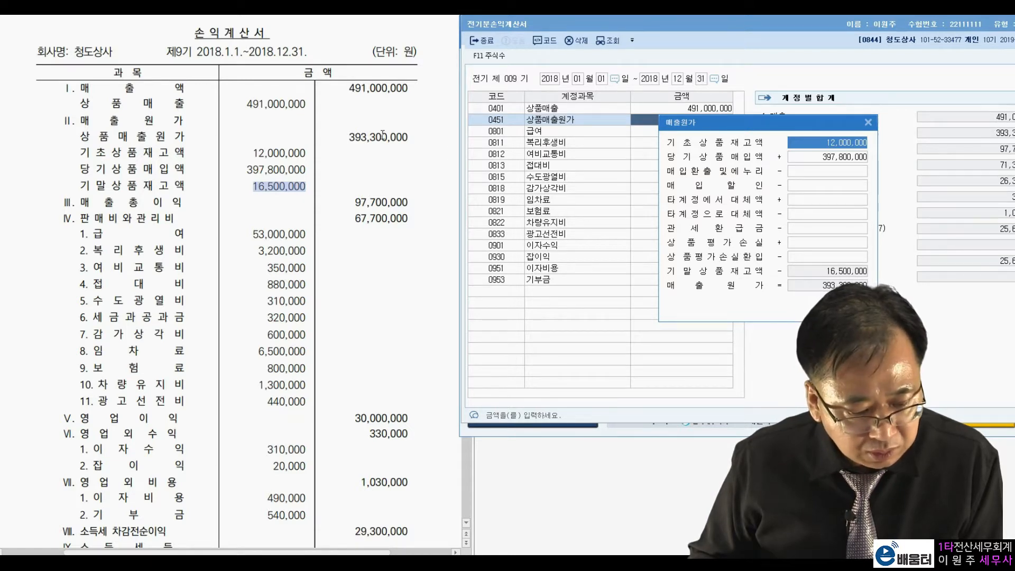
{"action": "double_click", "coordinate": [361, 137]}
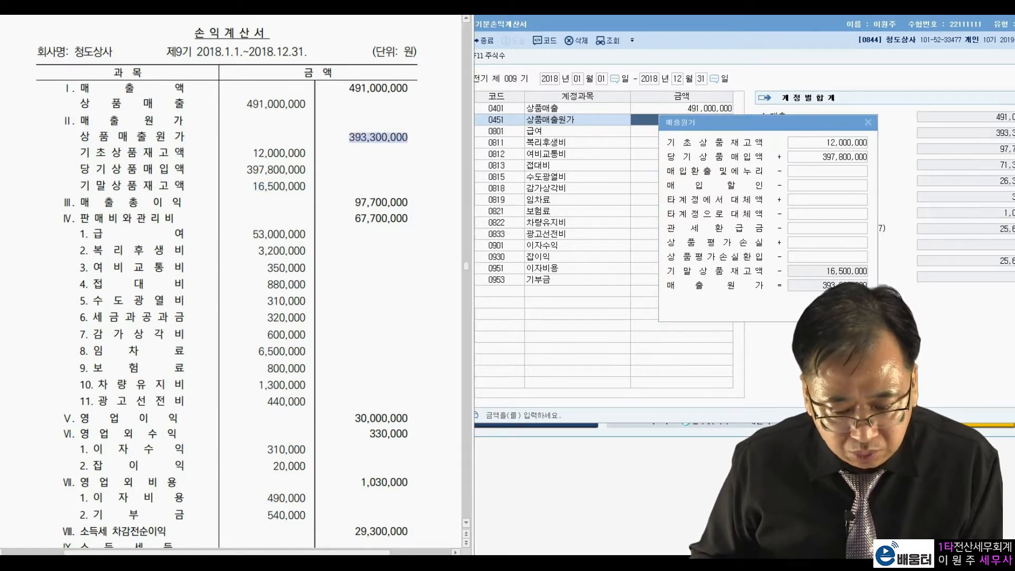
{"action": "left_click", "coordinate": [824, 215]}
{"action": "key", "text": "Escape"}
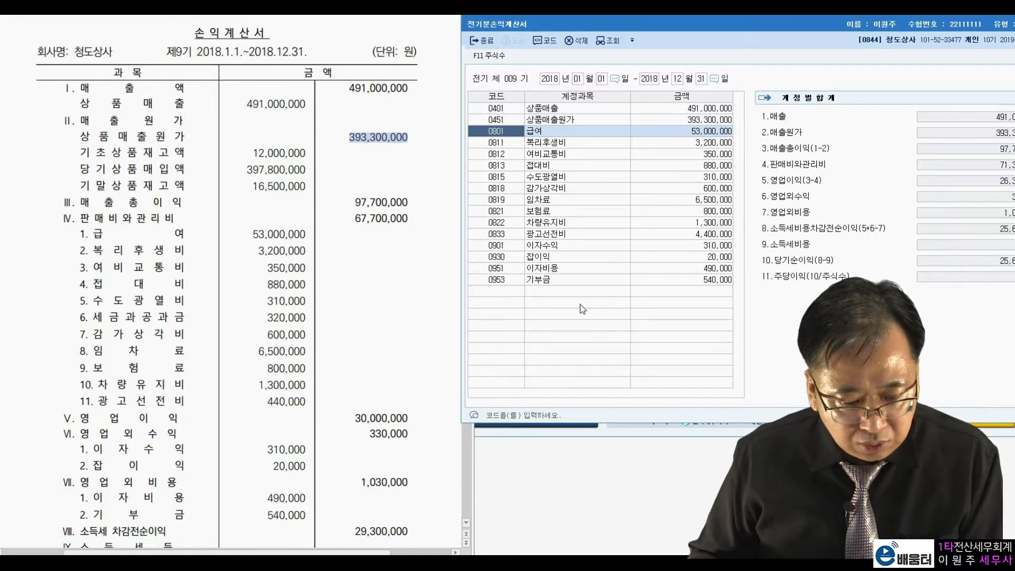
{"action": "left_click", "coordinate": [365, 210]}
{"action": "key", "text": "ctrl+2"}
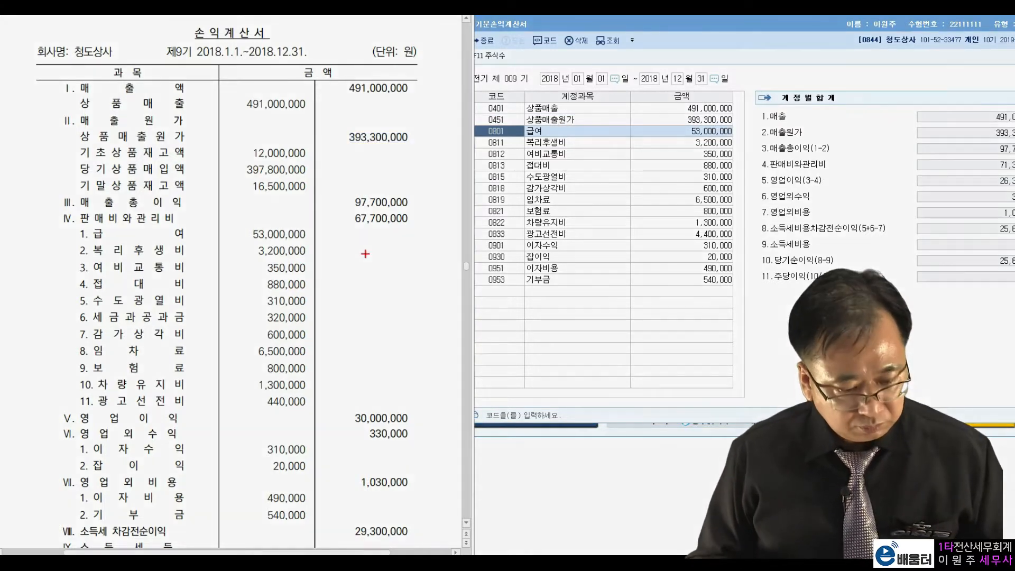
{"action": "mouse_move", "coordinate": [408, 153]}
{"action": "left_mouse_down"}
{"action": "mouse_move", "coordinate": [373, 158]}
{"action": "mouse_move", "coordinate": [410, 154]}
{"action": "left_mouse_up"}
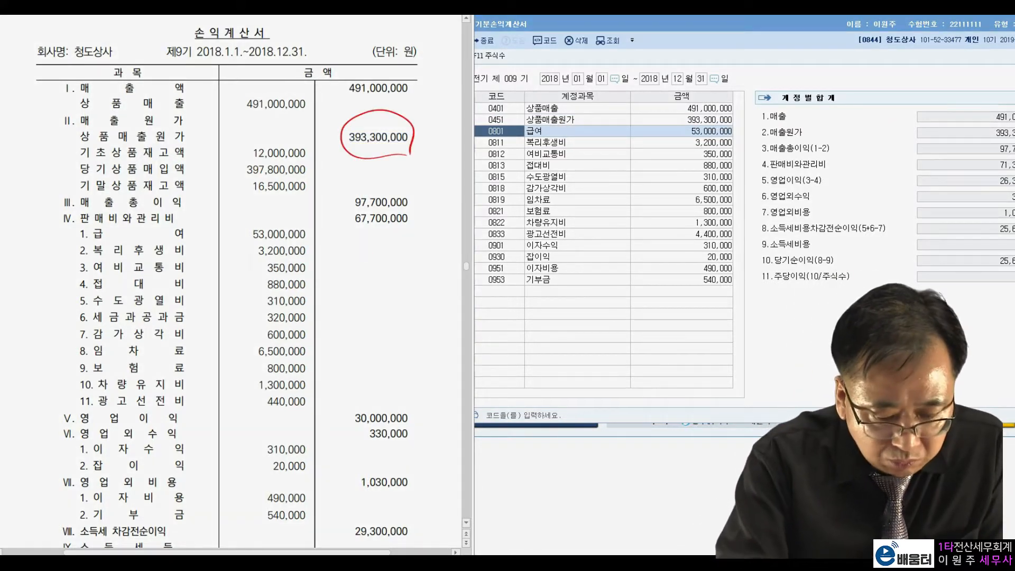
{"action": "left_click_drag", "start_coordinate": [683, 122], "coordinate": [740, 119]}
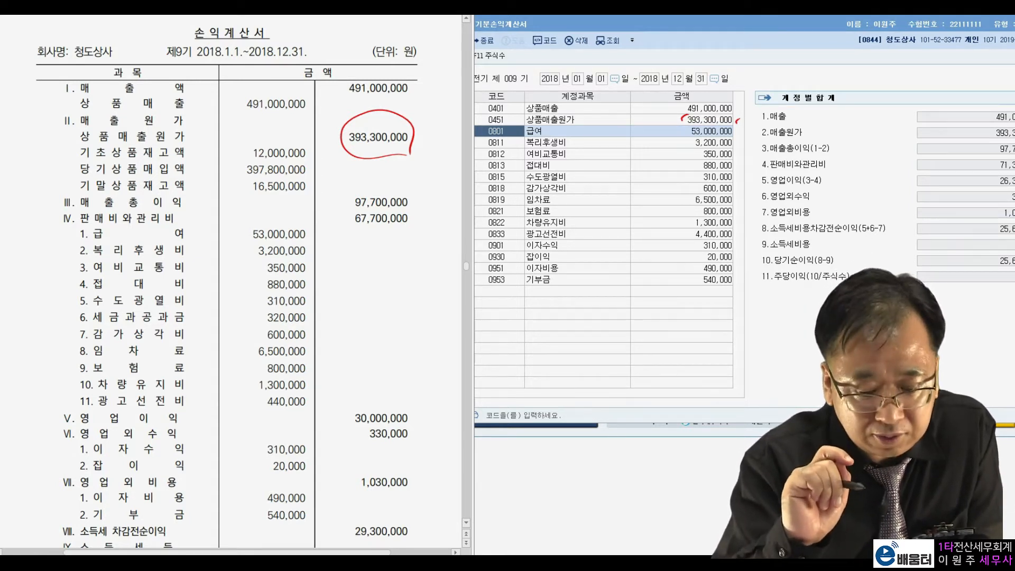
Compare the expense amounts from 급여 to 보험료 with the exam statement, circling 세금과공과금 and the empty entry row
{"action": "left_click_drag", "start_coordinate": [313, 227], "coordinate": [315, 232]}
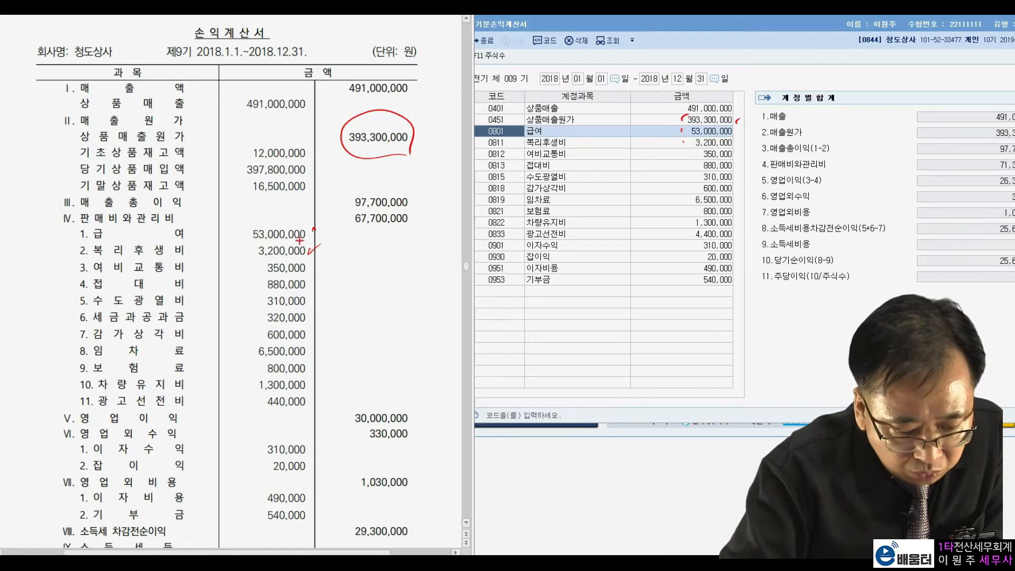
{"action": "left_click_drag", "start_coordinate": [310, 269], "coordinate": [317, 287]}
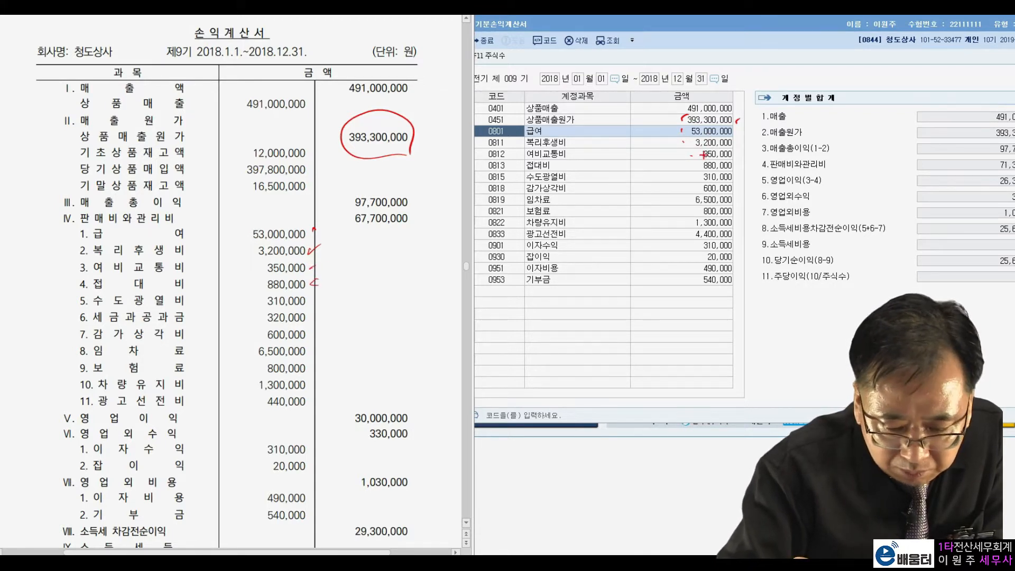
{"action": "left_click_drag", "start_coordinate": [312, 306], "coordinate": [319, 299]}
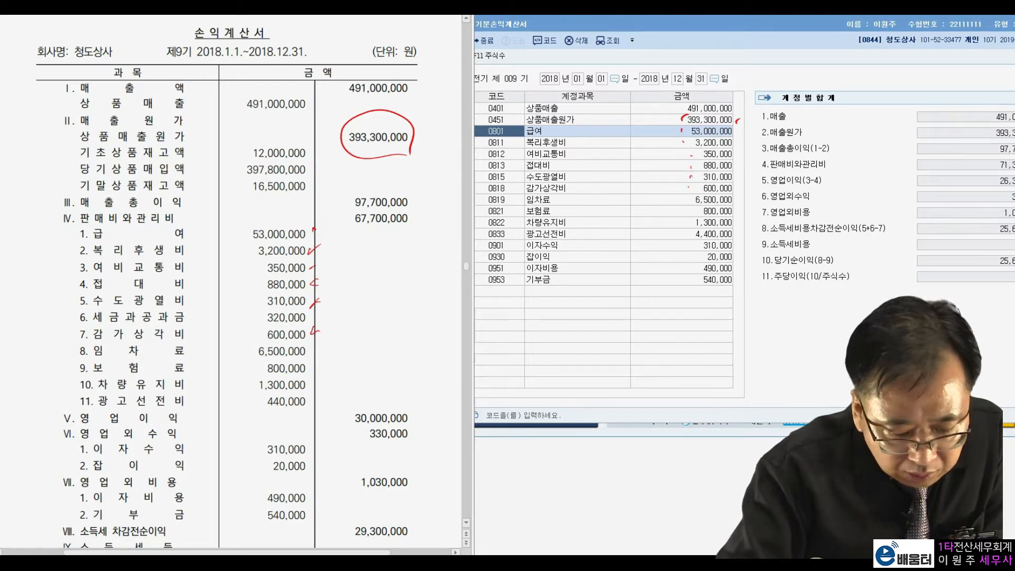
{"action": "mouse_move", "coordinate": [321, 319]}
{"action": "left_mouse_down"}
{"action": "mouse_move", "coordinate": [85, 328]}
{"action": "mouse_move", "coordinate": [94, 299]}
{"action": "mouse_move", "coordinate": [265, 303]}
{"action": "mouse_move", "coordinate": [320, 321]}
{"action": "left_mouse_up"}
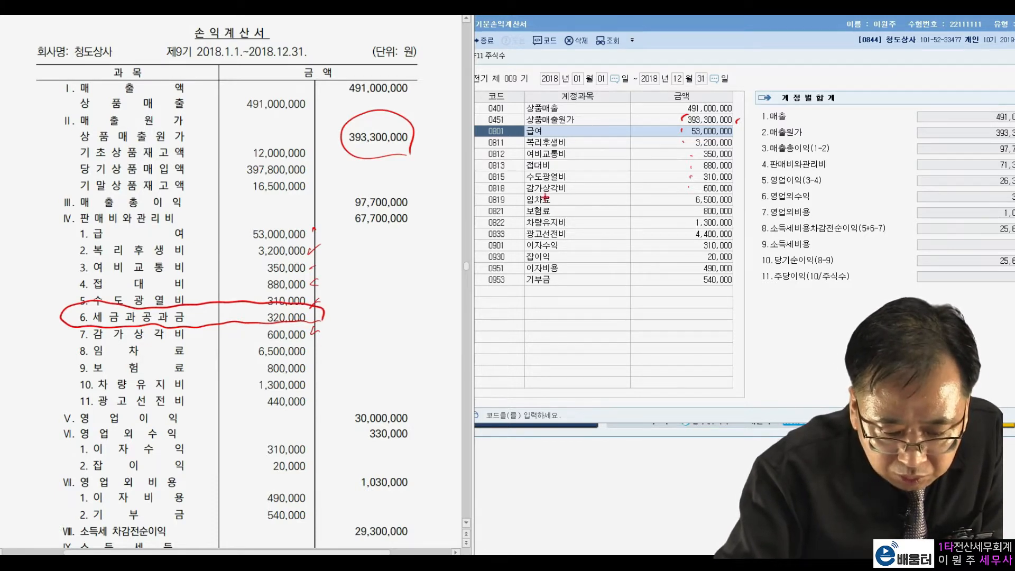
{"action": "mouse_move", "coordinate": [515, 289]}
{"action": "left_mouse_down"}
{"action": "mouse_move", "coordinate": [487, 296]}
{"action": "mouse_move", "coordinate": [557, 291]}
{"action": "left_mouse_up"}
{"action": "mouse_move", "coordinate": [727, 288]}
{"action": "left_mouse_down"}
{"action": "mouse_move", "coordinate": [698, 301]}
{"action": "mouse_move", "coordinate": [734, 297]}
{"action": "left_mouse_up"}
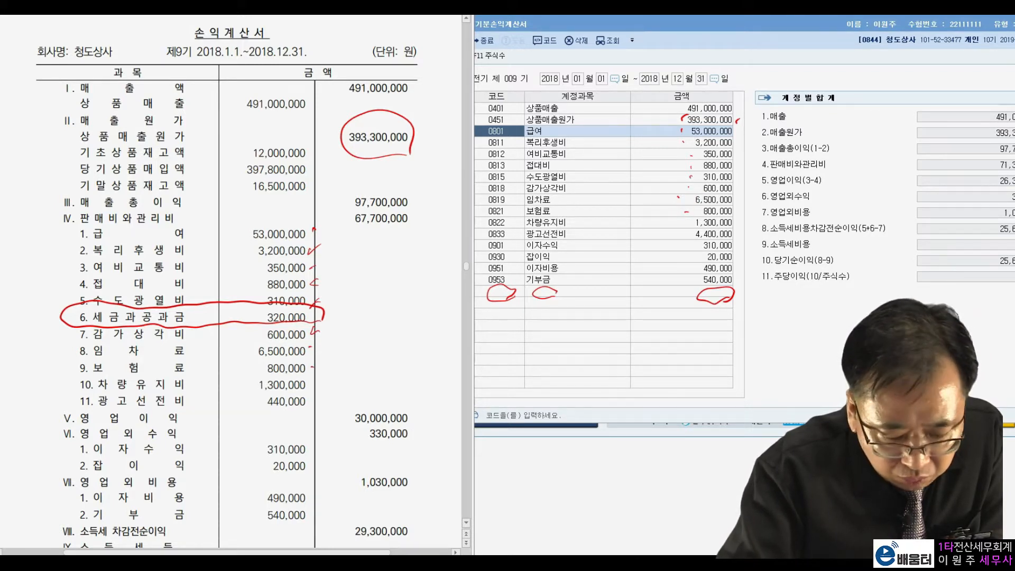
Compare the amounts from 차량유지비 to 기부금 with the exam statement, circle 광고선전비 on both sides, and clear the annotations
{"action": "left_click_drag", "start_coordinate": [677, 222], "coordinate": [681, 221]}
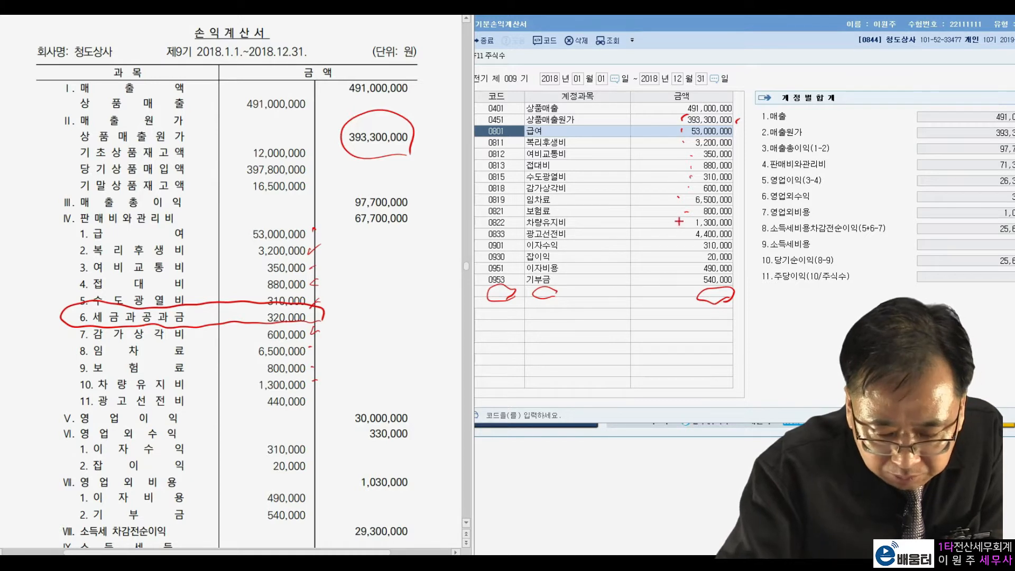
{"action": "left_click_drag", "start_coordinate": [316, 397], "coordinate": [314, 404]}
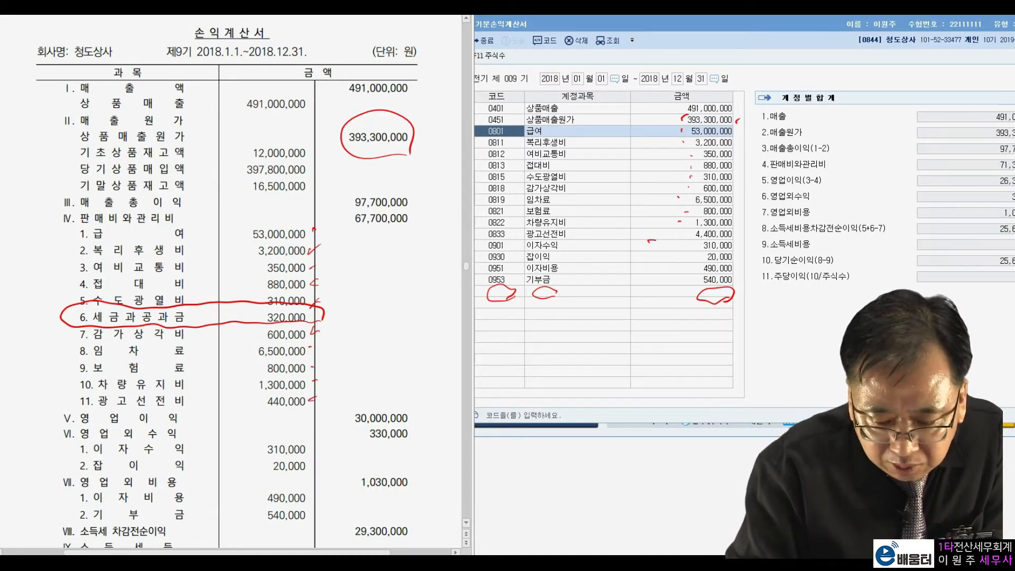
{"action": "mouse_move", "coordinate": [650, 240]}
{"action": "left_mouse_down"}
{"action": "mouse_move", "coordinate": [757, 232]}
{"action": "mouse_move", "coordinate": [645, 236]}
{"action": "left_mouse_up"}
{"action": "mouse_move", "coordinate": [317, 399]}
{"action": "left_mouse_down"}
{"action": "mouse_move", "coordinate": [257, 410]}
{"action": "mouse_move", "coordinate": [304, 416]}
{"action": "left_mouse_up"}
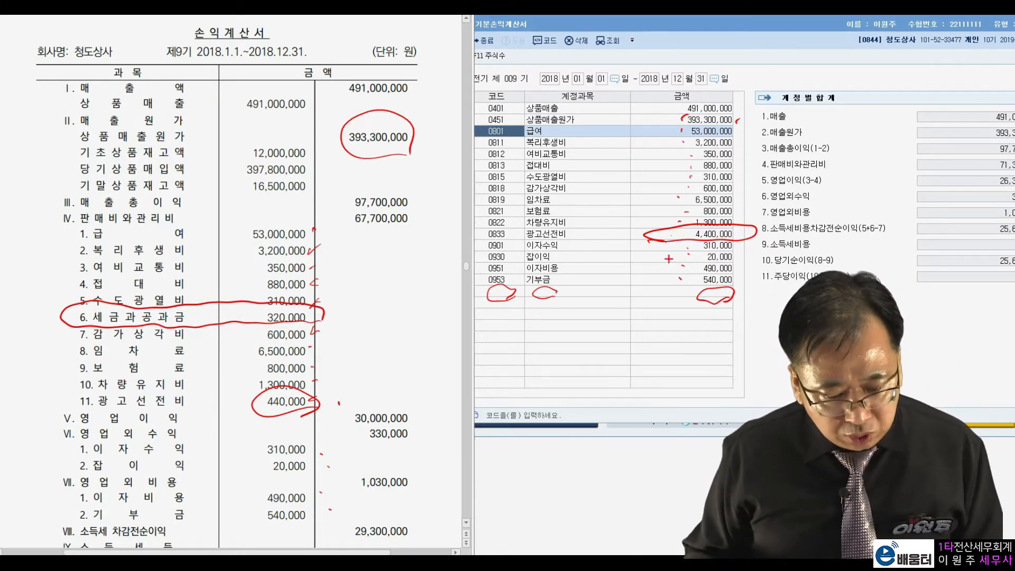
{"action": "key", "text": "Escape"}
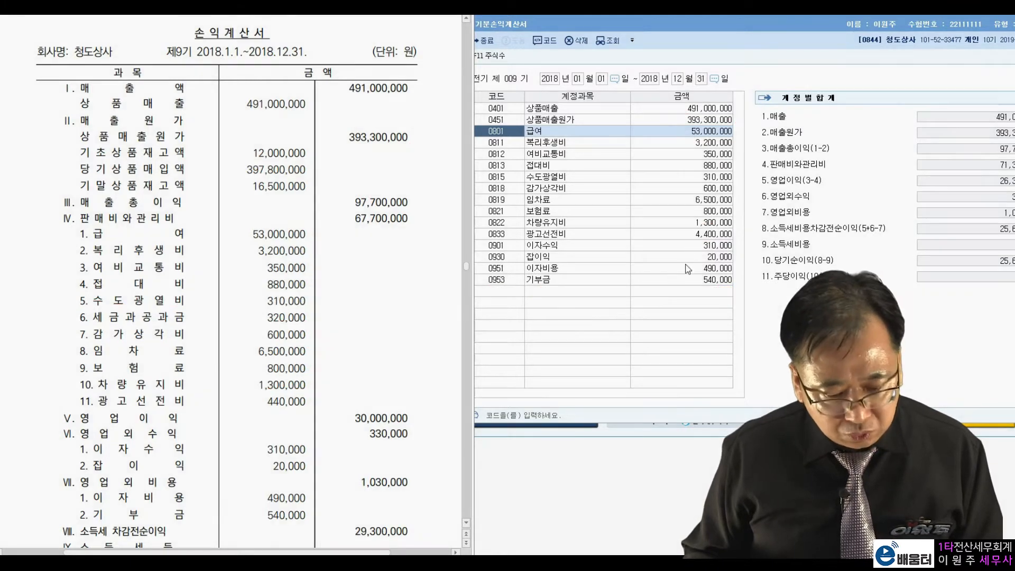
Set the 광고선전비 amount in 전기분손익계산서 to 440,000
{"action": "left_click", "coordinate": [720, 235]}
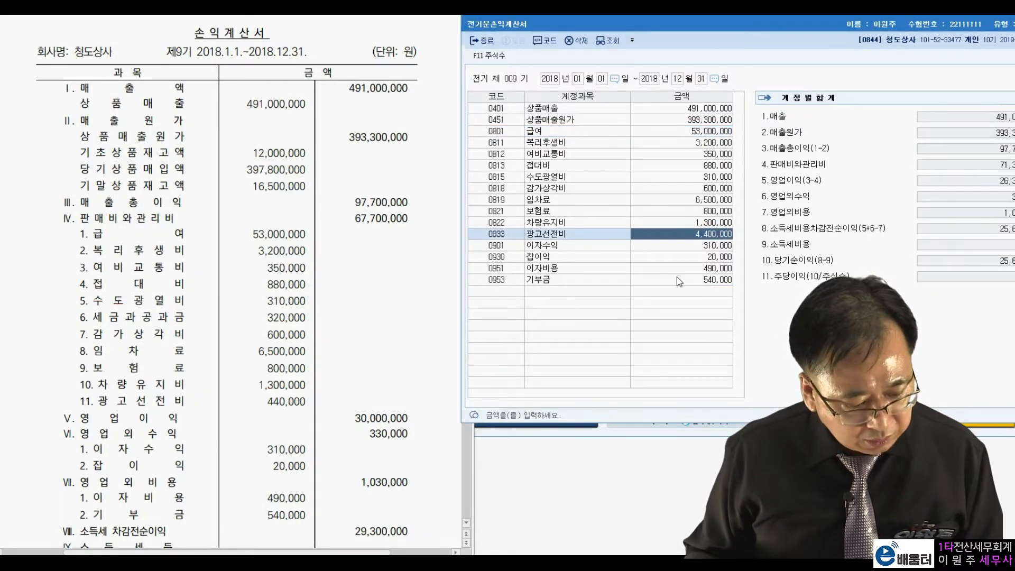
{"action": "type", "text": "440000"}
{"action": "key", "text": "Return"}
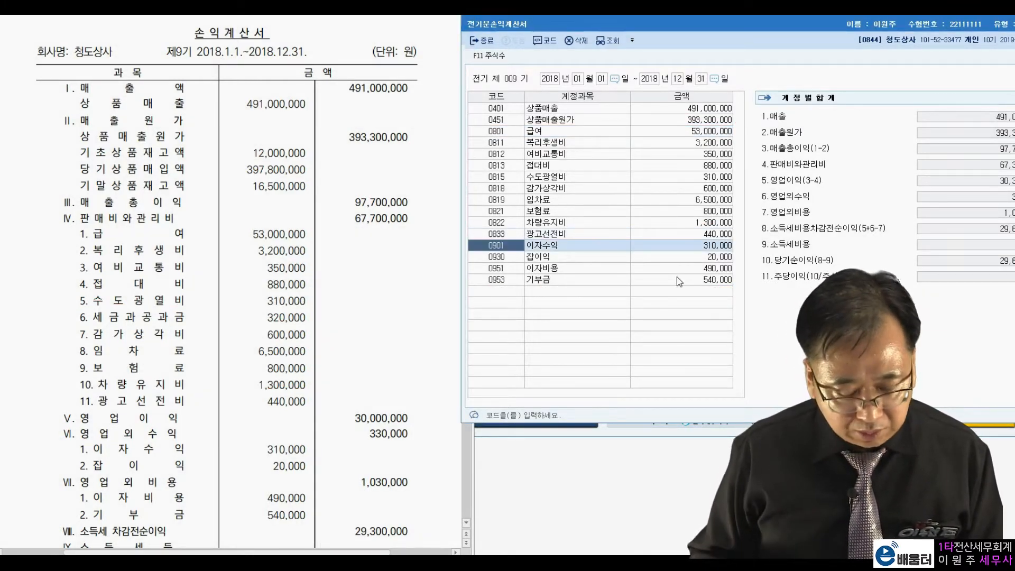
Add the missing account 0817 세금과공과 in the first empty row with an amount of 320,000
{"action": "left_click", "coordinate": [497, 290]}
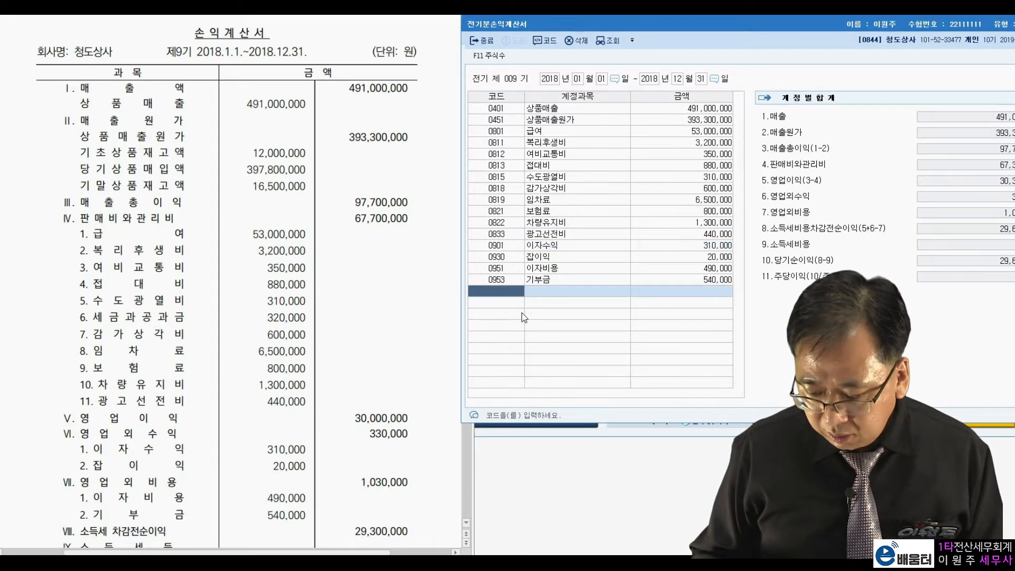
{"action": "type", "text": "새ㅔ"}
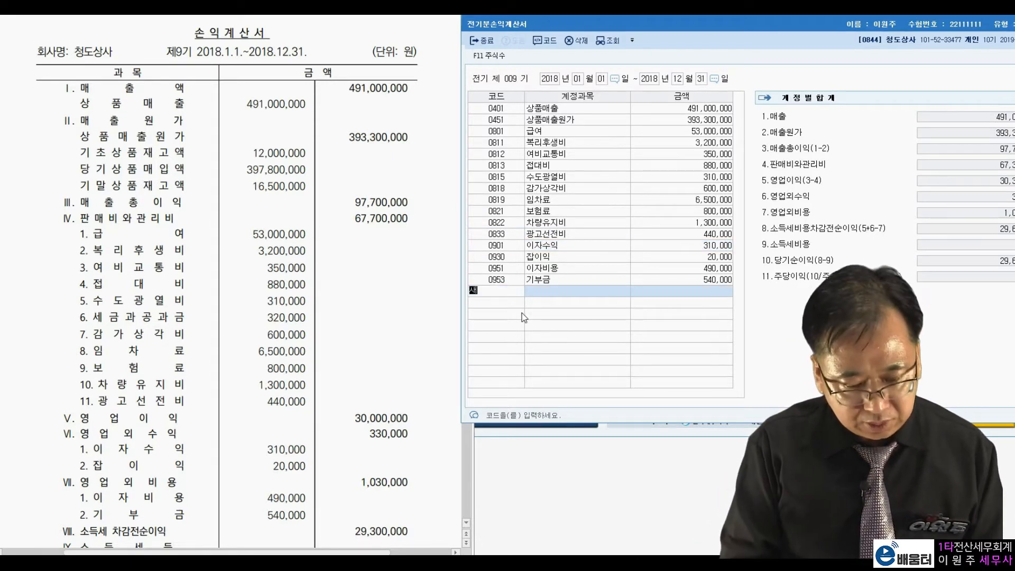
{"action": "type", "text": "세금과"}
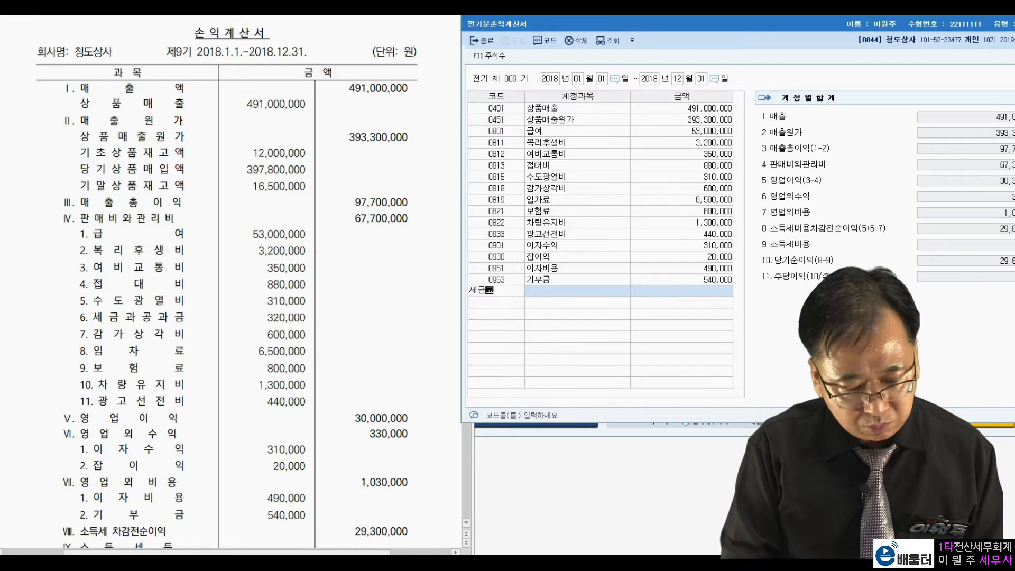
{"action": "key", "text": "Return"}
{"action": "key", "text": "Return"}
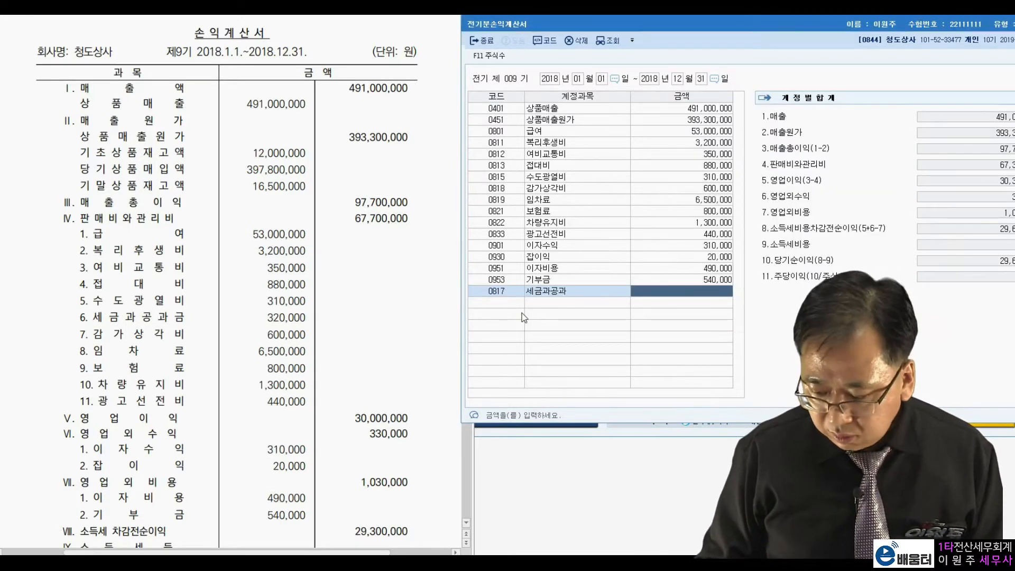
{"action": "type", "text": "3200000"}
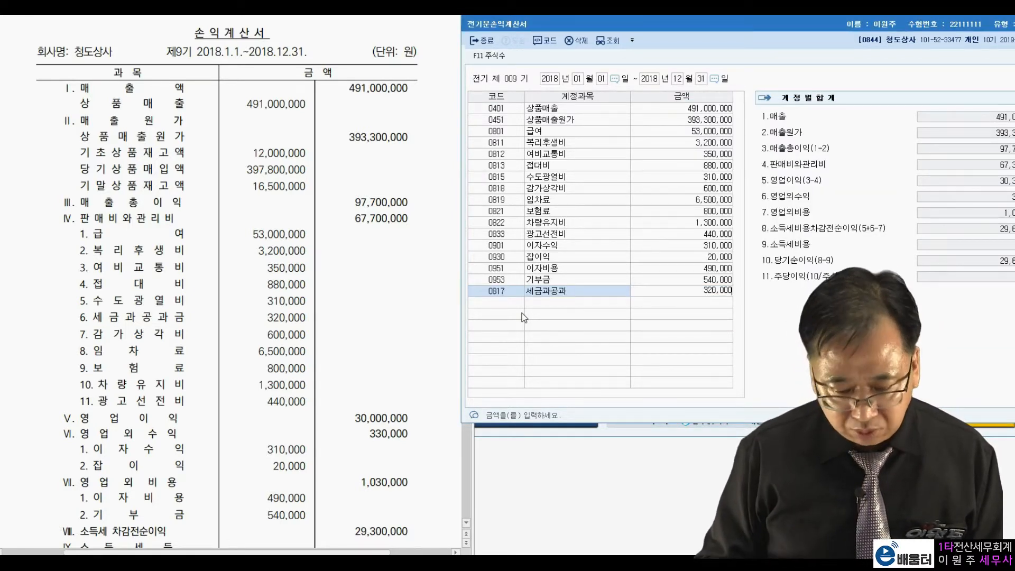
{"action": "key", "text": "Return"}
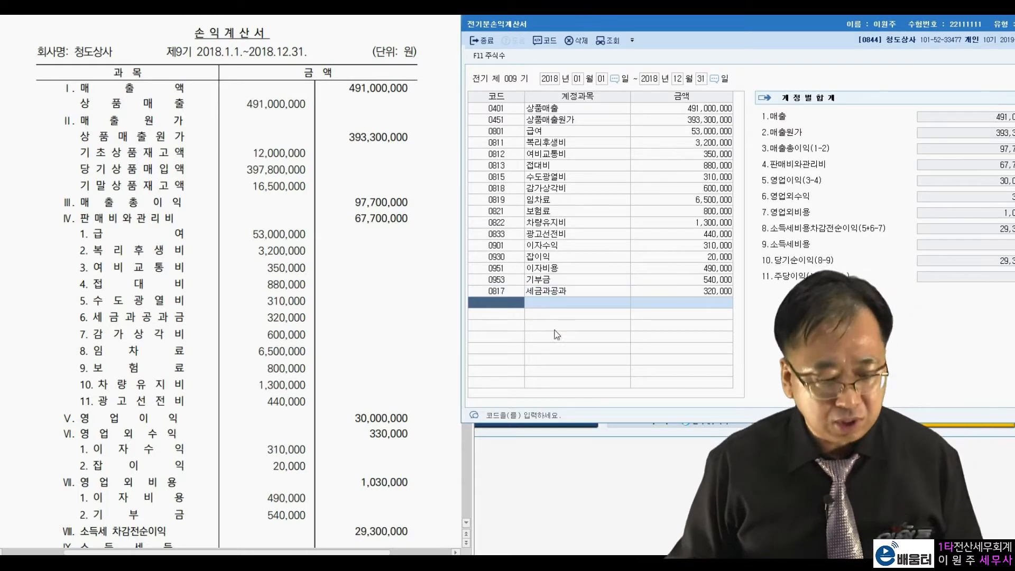
Compare the 당기순이익 with the exam statement's final figure, then close 전기분손익계산서
{"action": "left_click", "coordinate": [379, 376]}
{"action": "scroll", "coordinate": [377, 373], "scroll_direction": "down", "scroll_amount": 3}
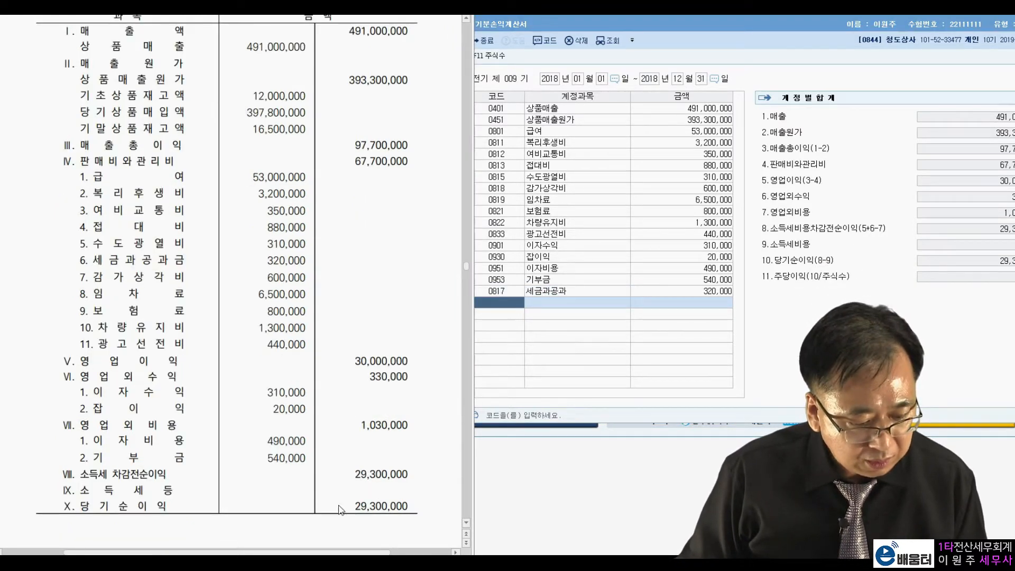
{"action": "left_click_drag", "start_coordinate": [353, 505], "coordinate": [410, 506]}
{"action": "left_click", "coordinate": [294, 258]}
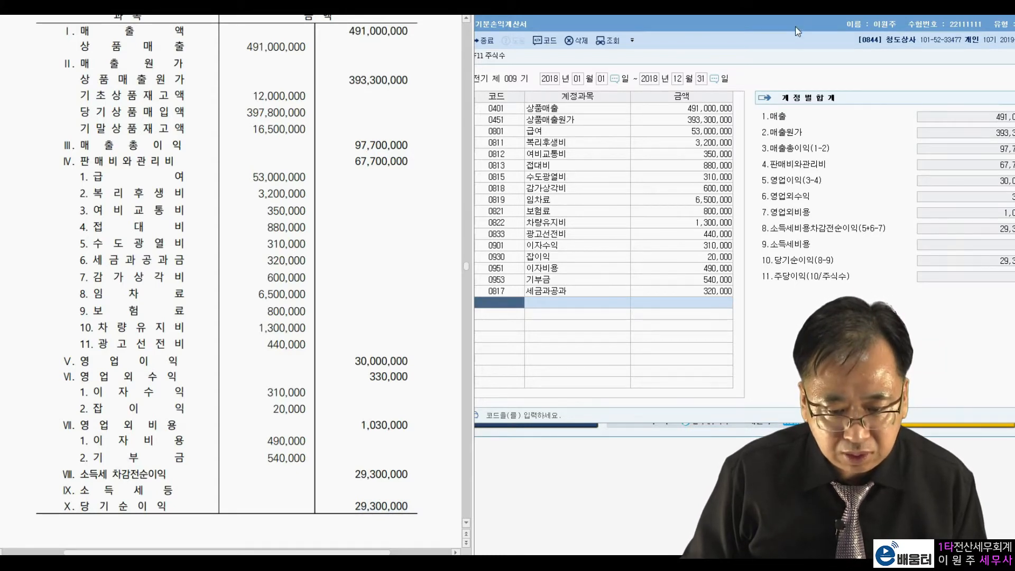
{"action": "left_click_drag", "start_coordinate": [797, 26], "coordinate": [750, 36]}
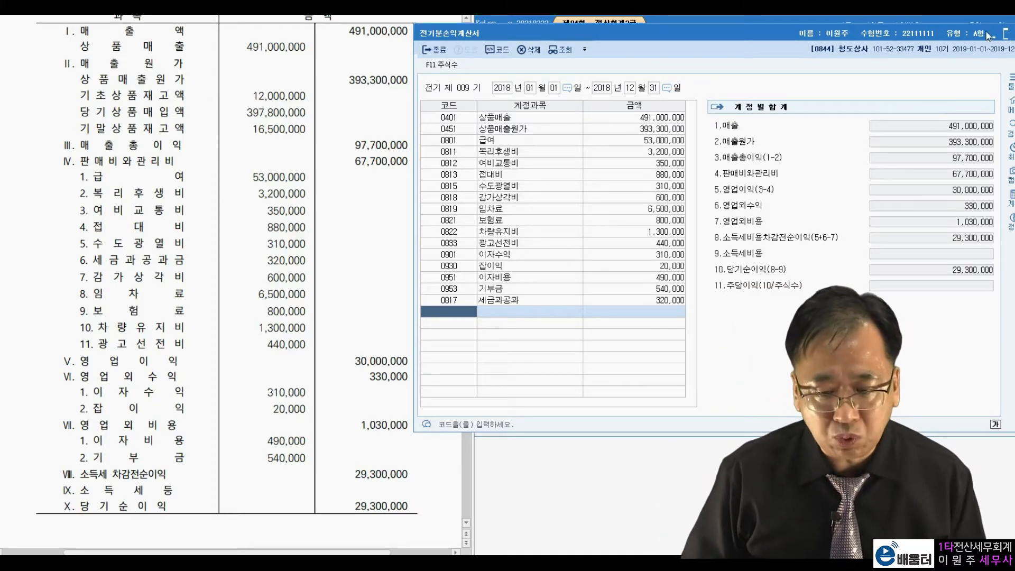
{"action": "left_click_drag", "start_coordinate": [985, 36], "coordinate": [966, 37]}
{"action": "left_click", "coordinate": [999, 38]}
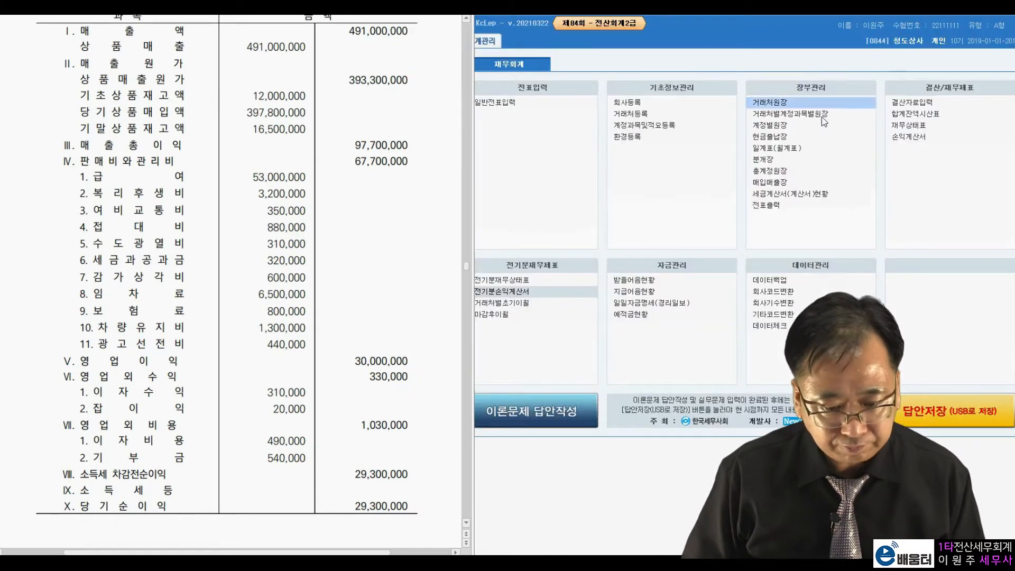
Read 문제 3 [1], open 계정과목및적요등록 beside the exam sheet, and find account 812 여비교통비
{"action": "scroll", "coordinate": [298, 253], "scroll_direction": "down", "scroll_amount": 10}
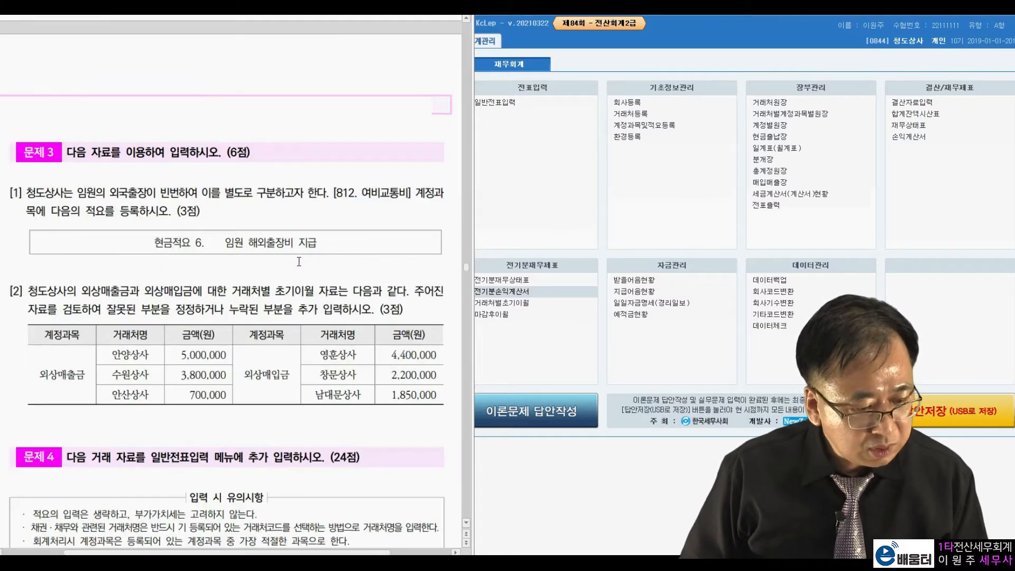
{"action": "scroll", "coordinate": [298, 261], "scroll_direction": "down", "scroll_amount": 2}
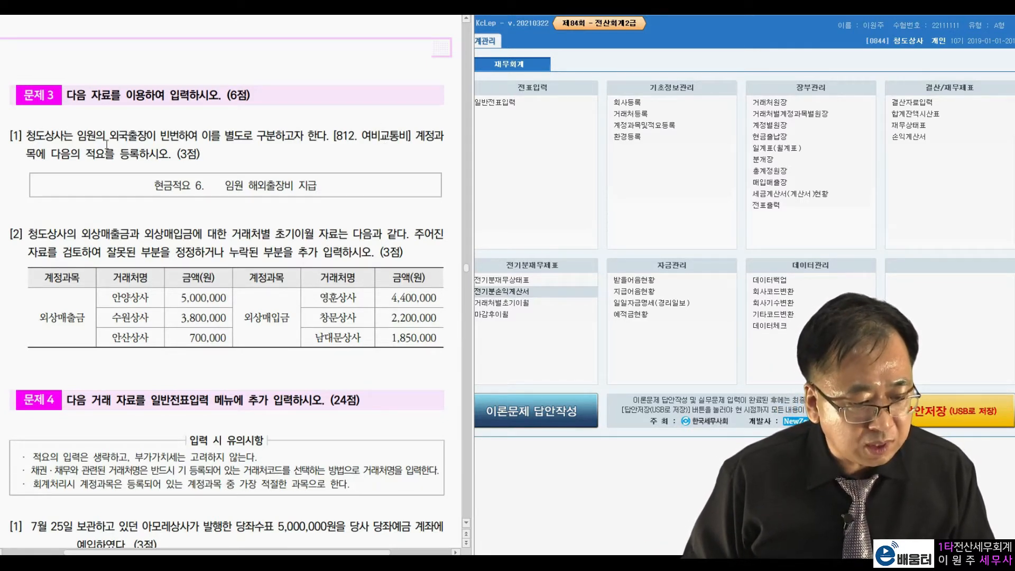
{"action": "left_click", "coordinate": [662, 126]}
{"action": "left_click_drag", "start_coordinate": [646, 41], "coordinate": [711, 28]}
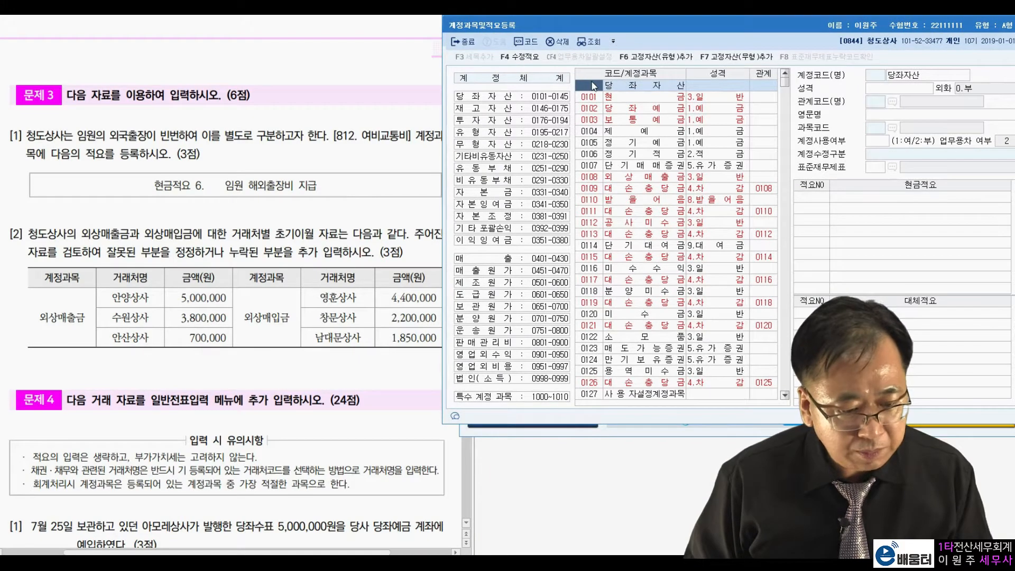
{"action": "type", "text": "812"}
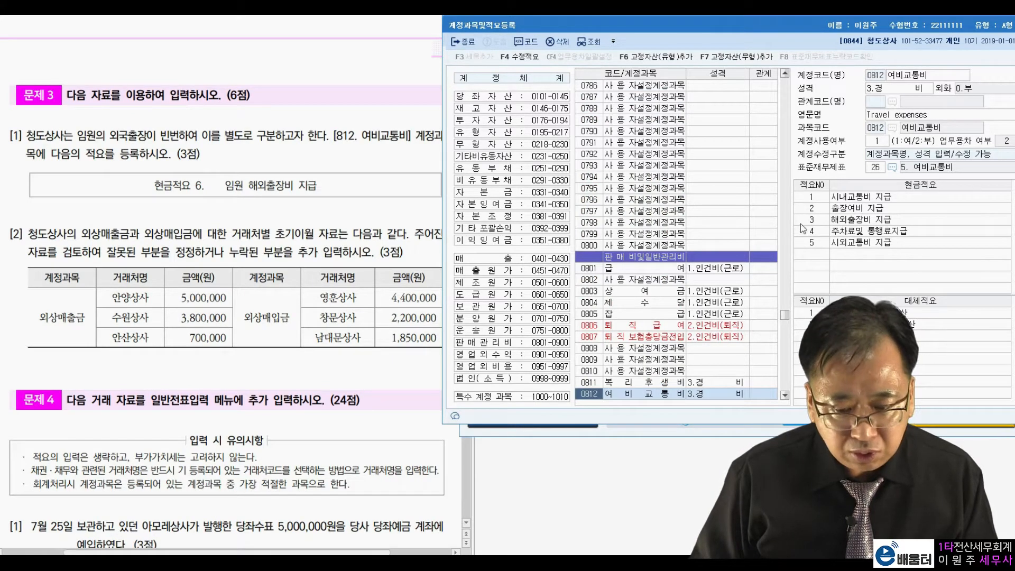
Register 현금적요 number 6 as 임원 해외출장비 지급 for 여비교통비, then close 계정과목및적요등록
{"action": "left_click", "coordinate": [826, 254]}
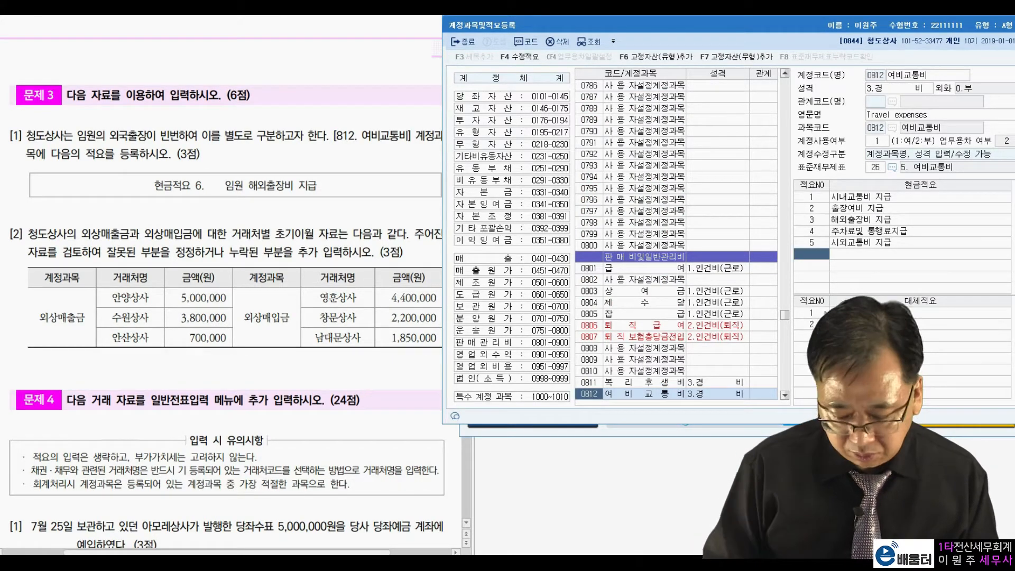
{"action": "type", "text": "6"}
{"action": "key", "text": "Return"}
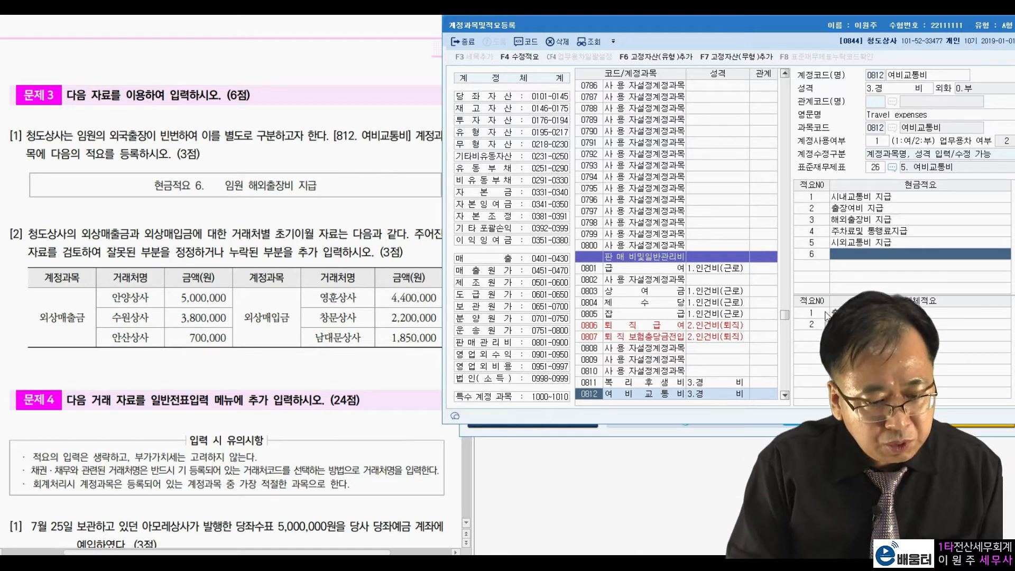
{"action": "type", "text": "임"}
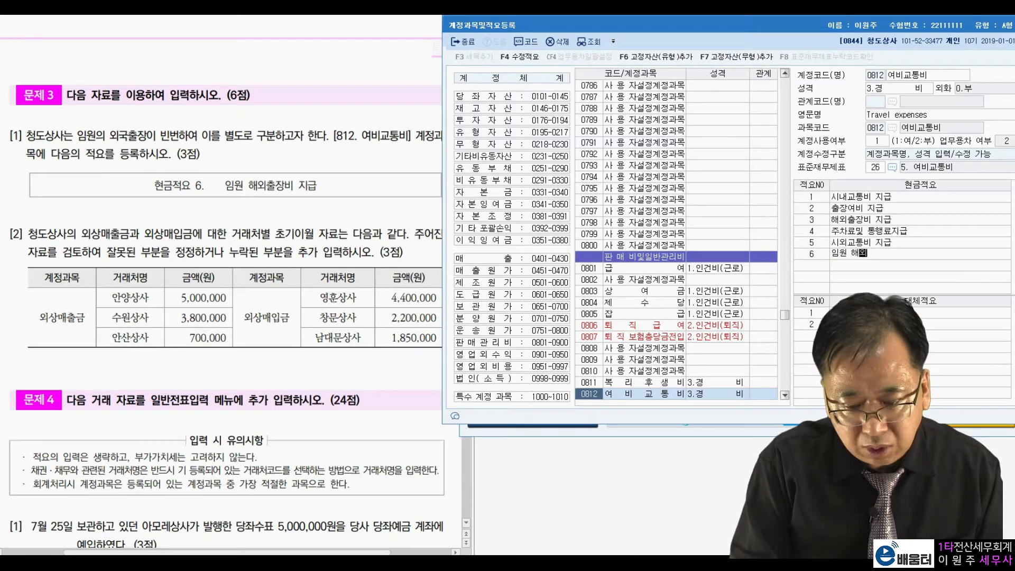
{"action": "type", "text": "원 해외출장비 지급"}
{"action": "key", "text": "Return"}
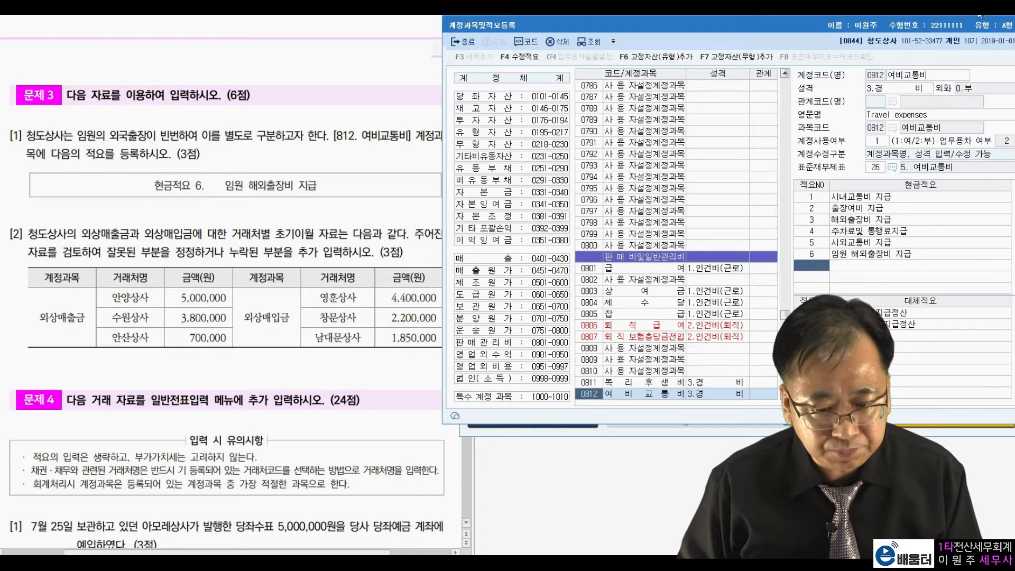
{"action": "left_click_drag", "start_coordinate": [914, 24], "coordinate": [878, 31]}
{"action": "left_click", "coordinate": [1011, 33]}
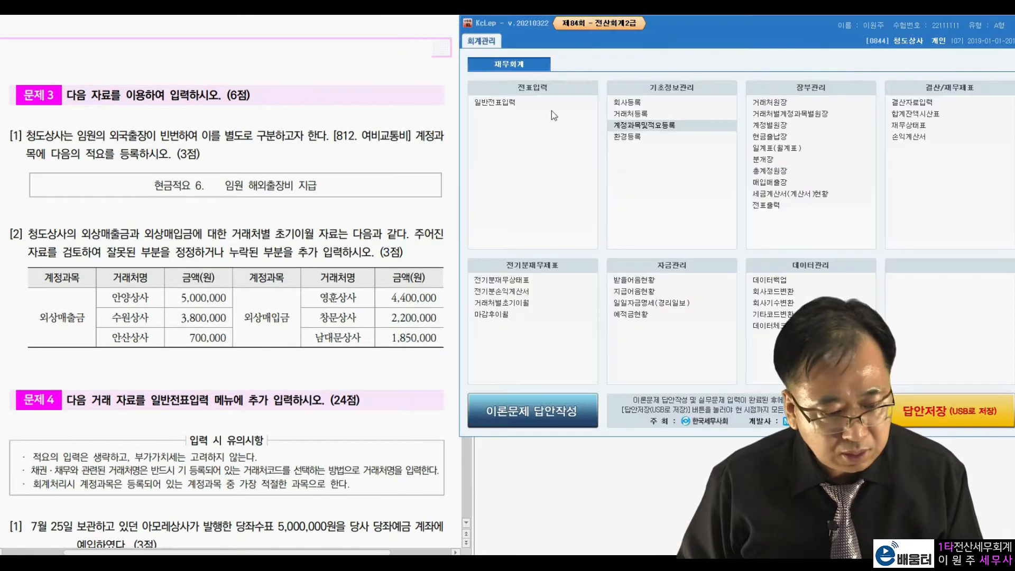
Read 문제 3 [2] on opening receivables and payables, and open 거래처별초기이월 beside the exam sheet
{"action": "left_click", "coordinate": [153, 300]}
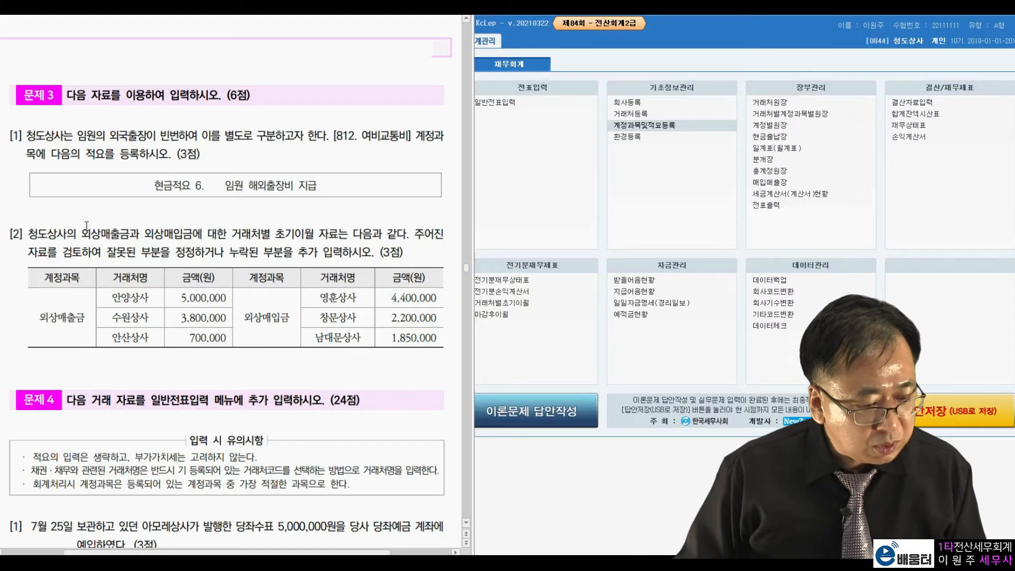
{"action": "left_click_drag", "start_coordinate": [82, 233], "coordinate": [318, 235]}
{"action": "left_click", "coordinate": [297, 259]}
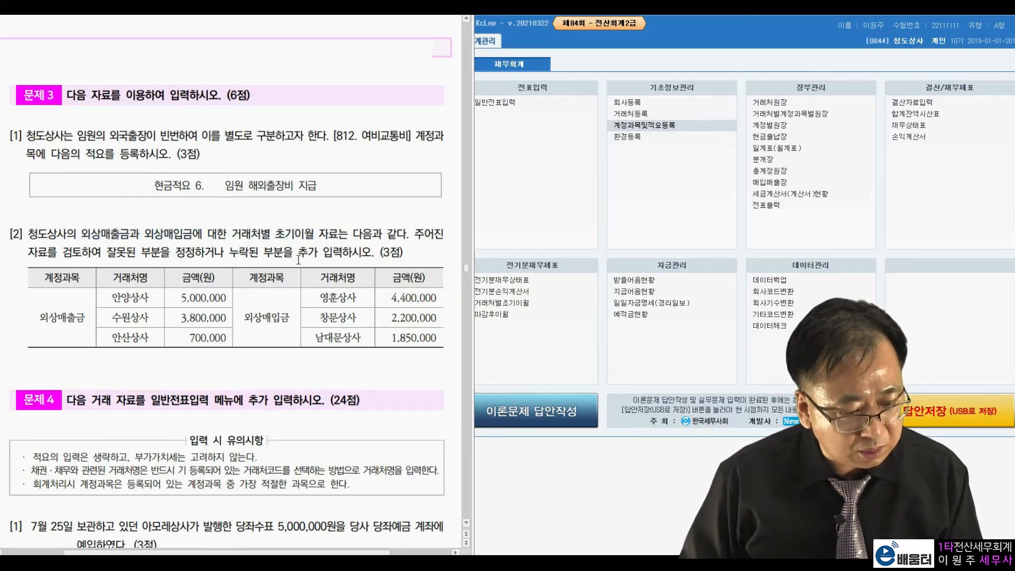
{"action": "left_click", "coordinate": [516, 304]}
{"action": "left_click_drag", "start_coordinate": [629, 40], "coordinate": [686, 31]}
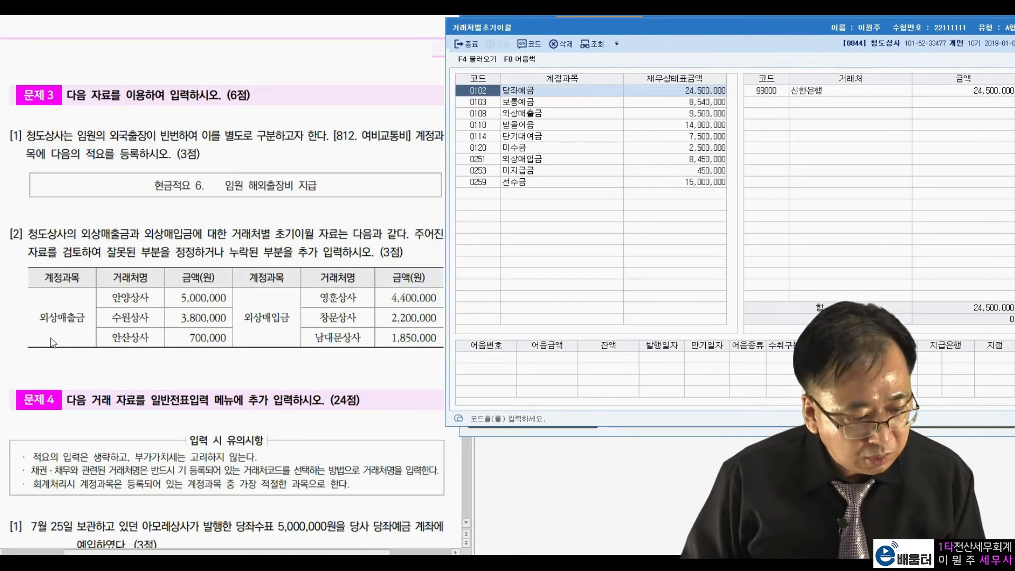
Set the 외상매출금 opening balance of 안양상사 to 5,000,000, as given in the exam table
{"action": "left_click", "coordinate": [521, 114]}
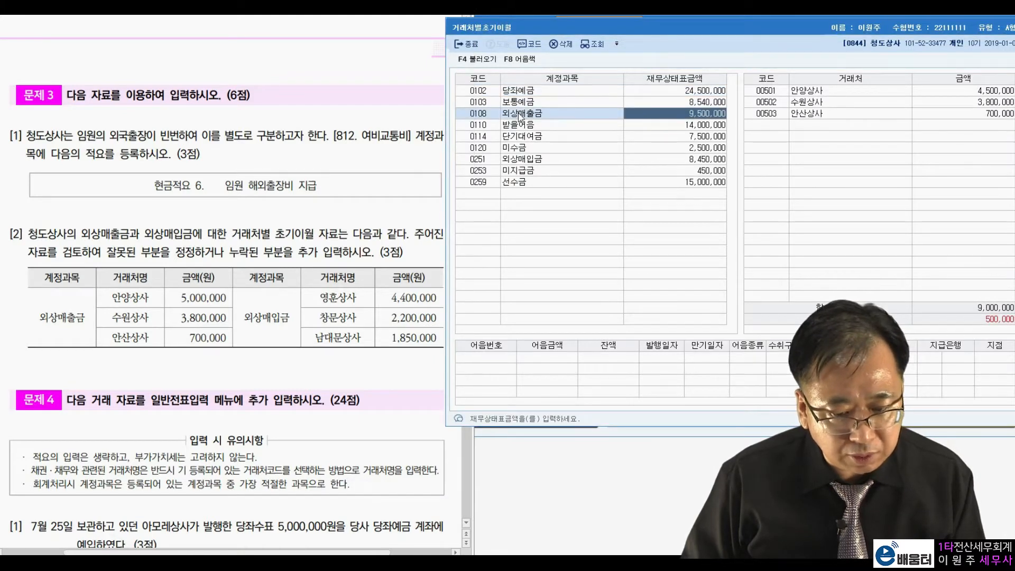
{"action": "left_click_drag", "start_coordinate": [132, 300], "coordinate": [155, 298]}
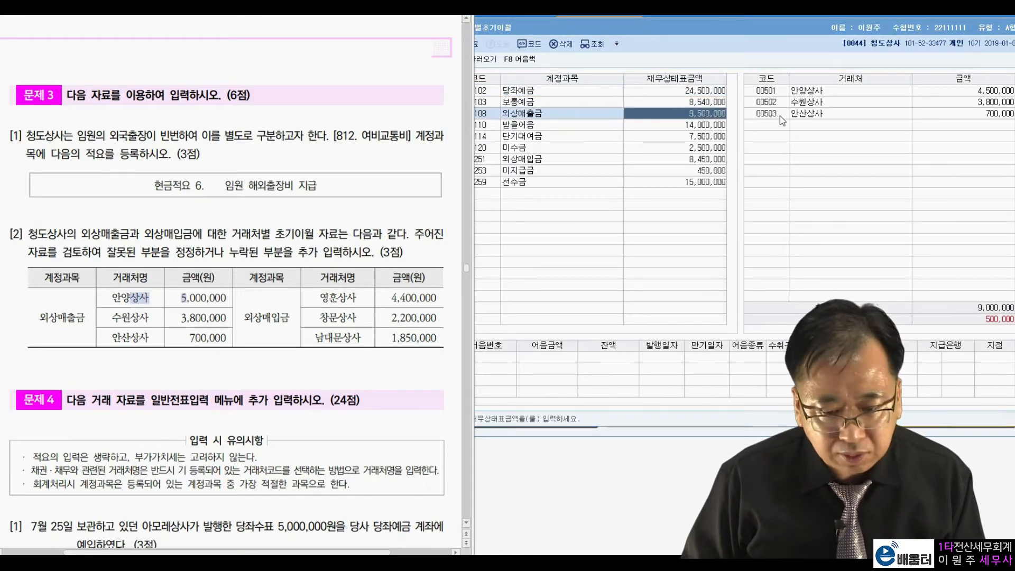
{"action": "left_click", "coordinate": [931, 91]}
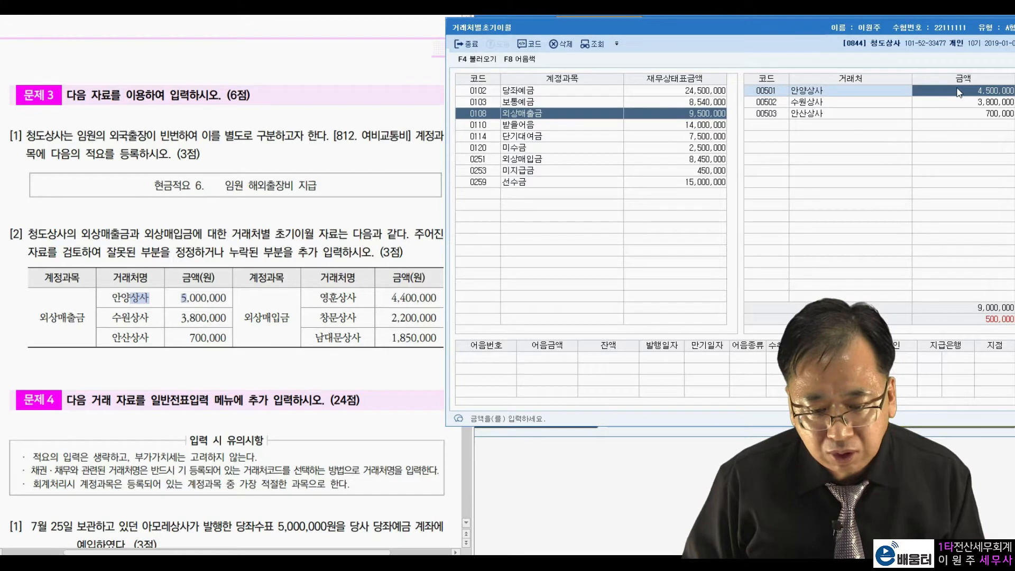
{"action": "type", "text": "5000000"}
{"action": "key", "text": "Return"}
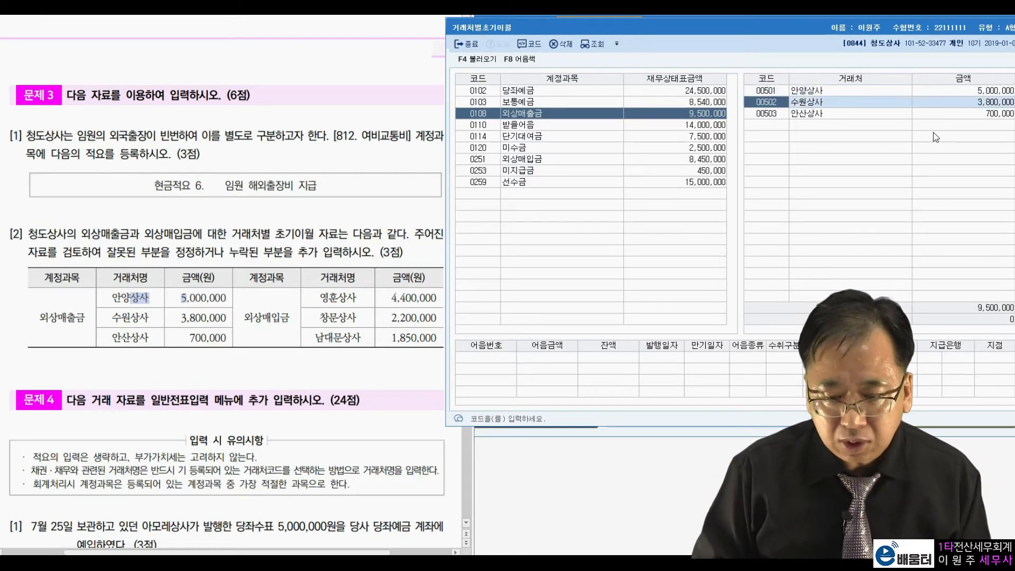
Compare the 외상매출금 amounts of 수원상사 and 안산상사 with the exam table
{"action": "left_click_drag", "start_coordinate": [131, 318], "coordinate": [150, 317]}
{"action": "double_click", "coordinate": [201, 317]}
{"action": "left_click", "coordinate": [897, 98]}
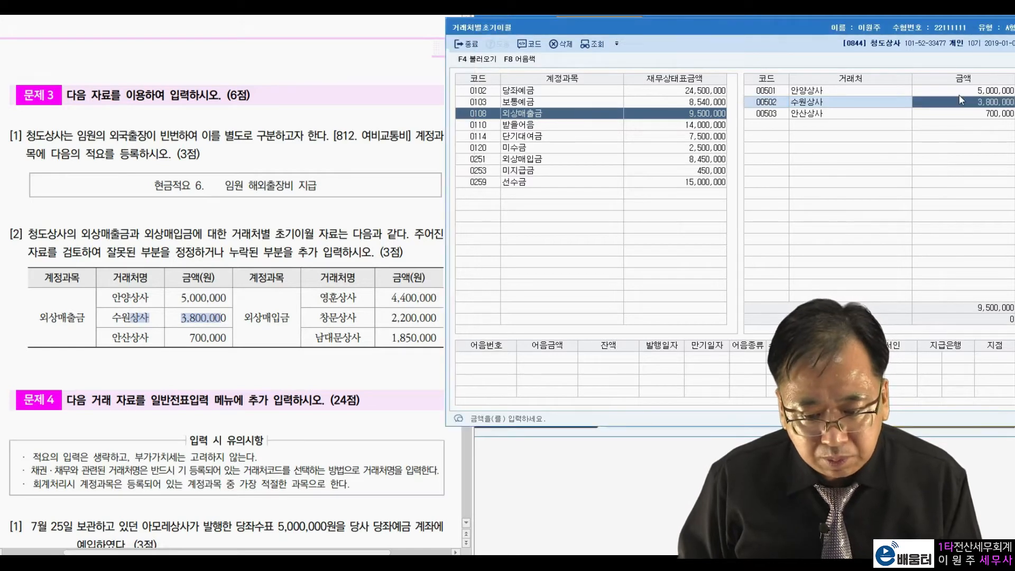
{"action": "double_click", "coordinate": [125, 341]}
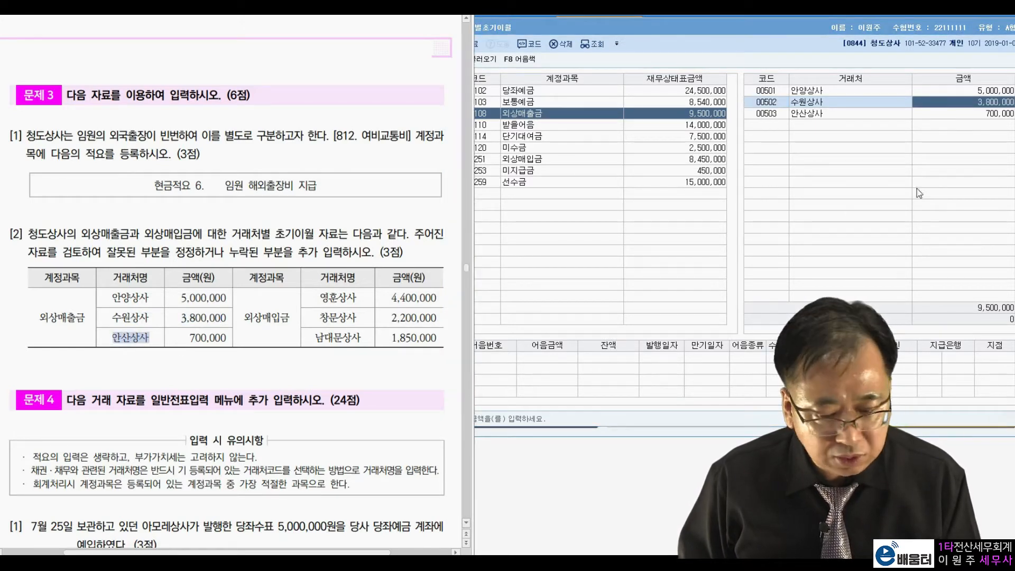
{"action": "left_click", "coordinate": [972, 114]}
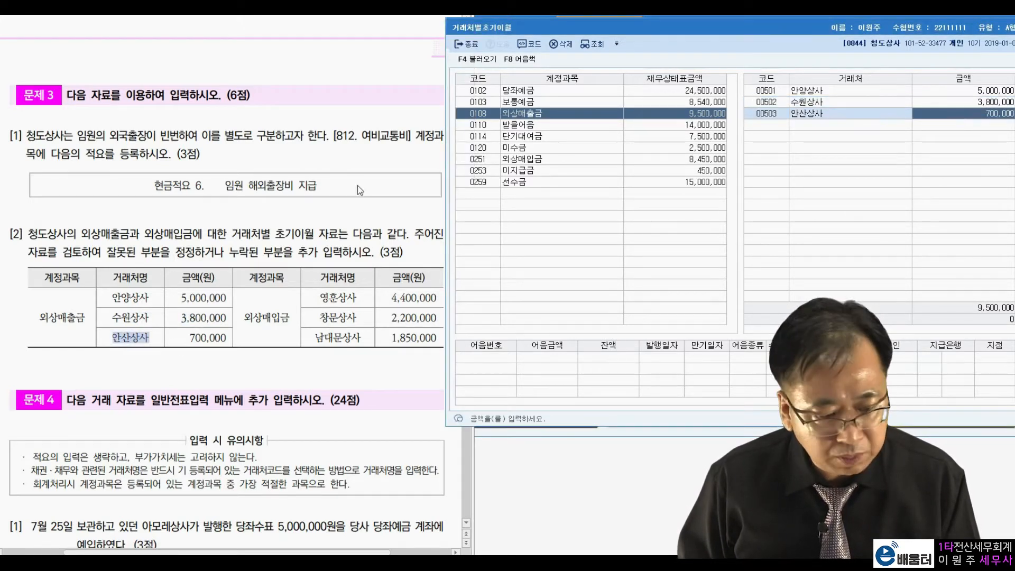
Set the 외상매입금 opening balance of 창문상사 to 2,200,000, as given in the exam table
{"action": "left_click", "coordinate": [263, 315]}
{"action": "left_click", "coordinate": [535, 160]}
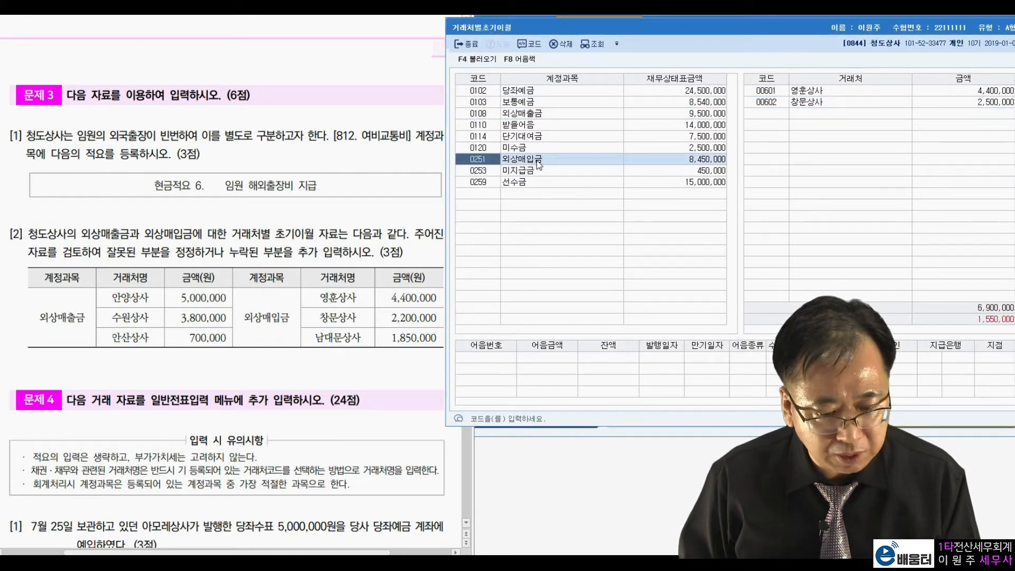
{"action": "left_click_drag", "start_coordinate": [343, 300], "coordinate": [401, 291]}
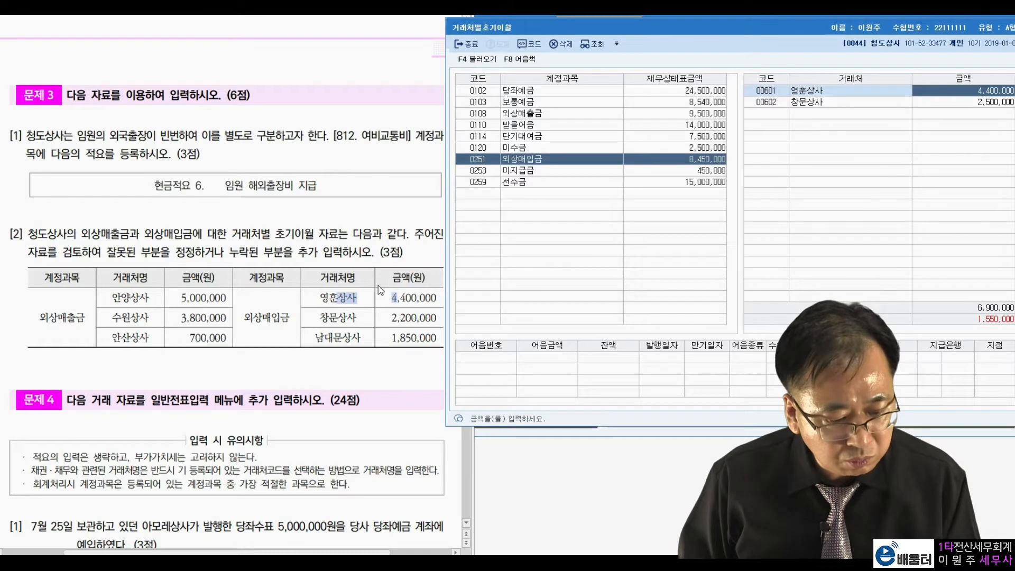
{"action": "left_click_drag", "start_coordinate": [347, 318], "coordinate": [396, 318]}
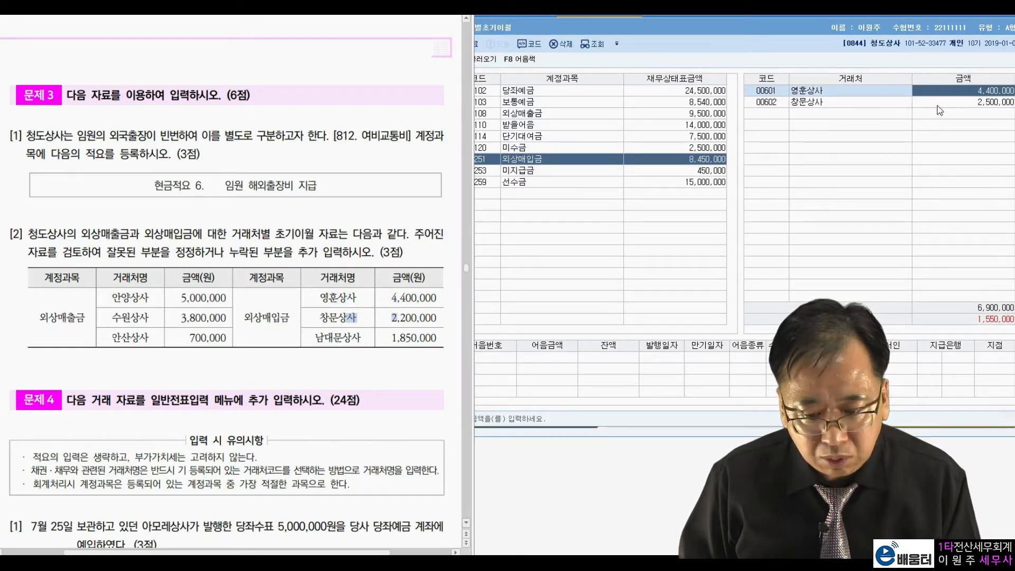
{"action": "left_click", "coordinate": [977, 103]}
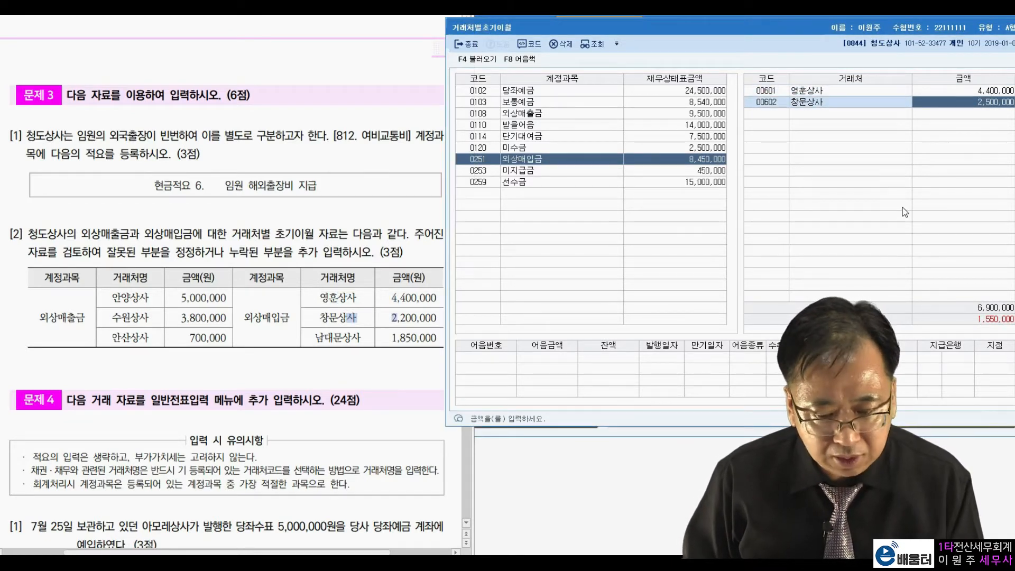
{"action": "type", "text": "2,200,000"}
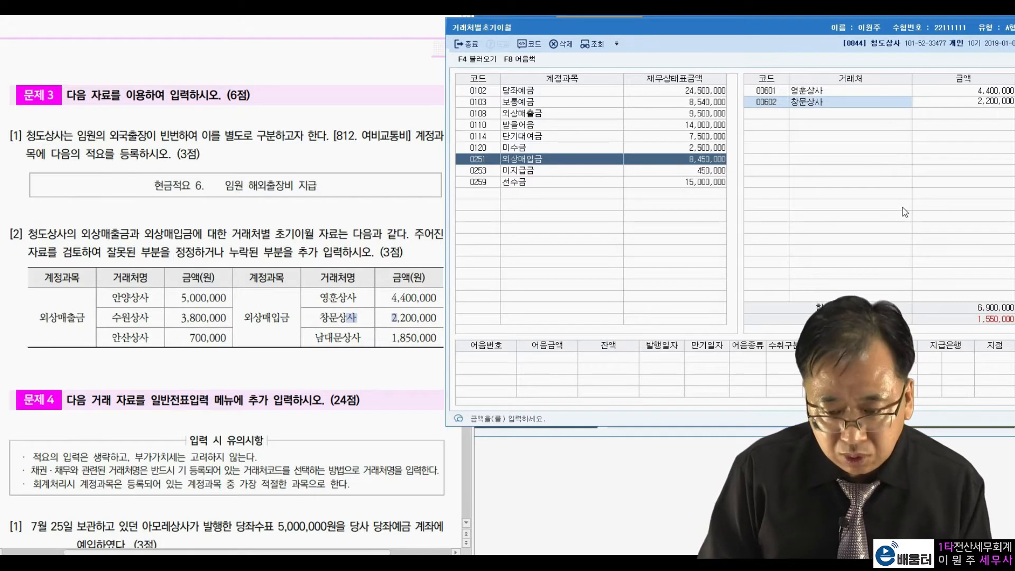
{"action": "key", "text": "Return"}
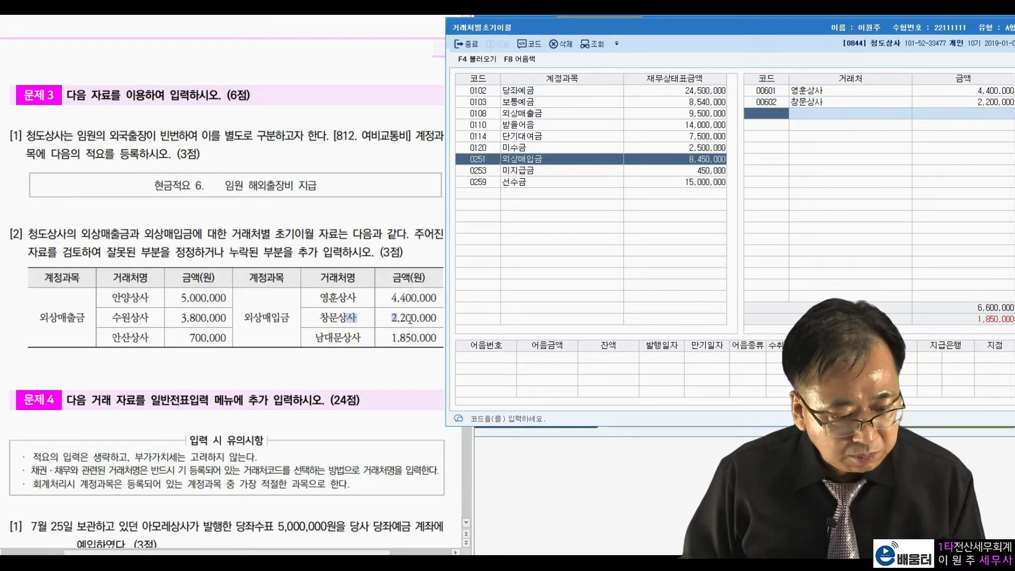
Add the missing client 남대문상사 to the 외상매입금 opening balances with an amount of 1,850,000
{"action": "left_click", "coordinate": [383, 328]}
{"action": "left_click", "coordinate": [780, 115]}
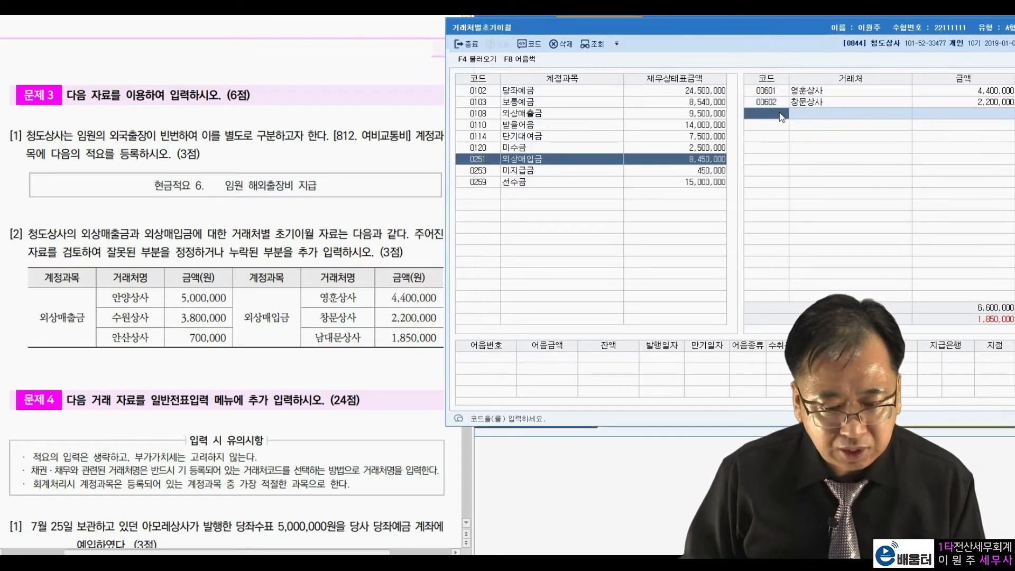
{"action": "key", "text": "F2"}
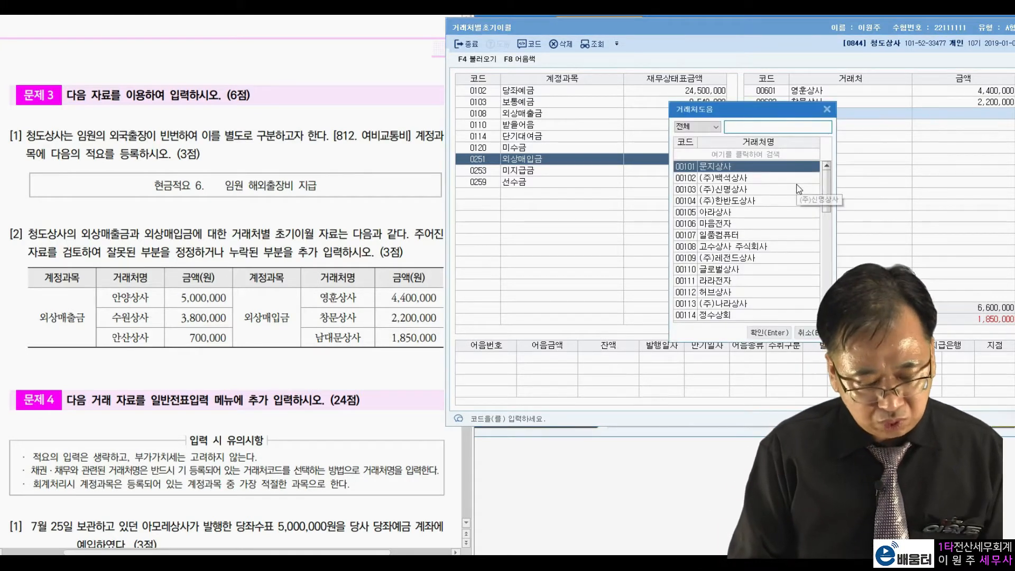
{"action": "type", "text": "남대"}
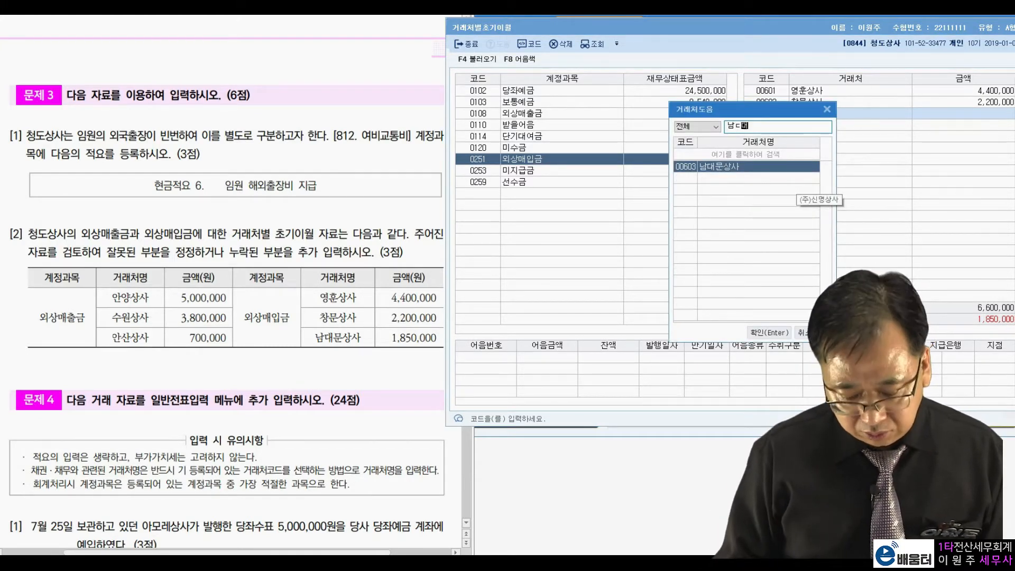
{"action": "key", "text": "Return"}
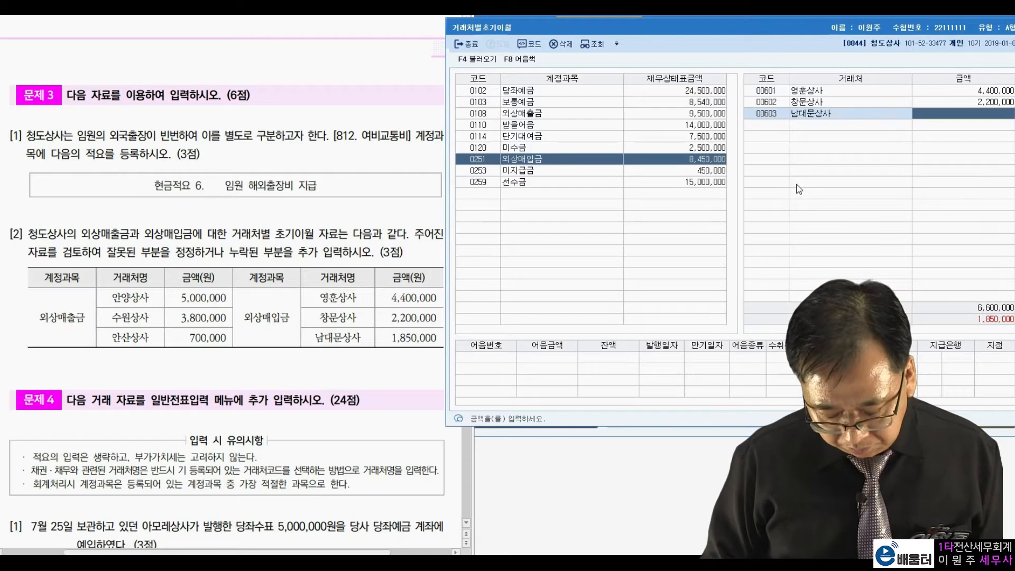
{"action": "type", "text": "1850000"}
{"action": "key", "text": "Return"}
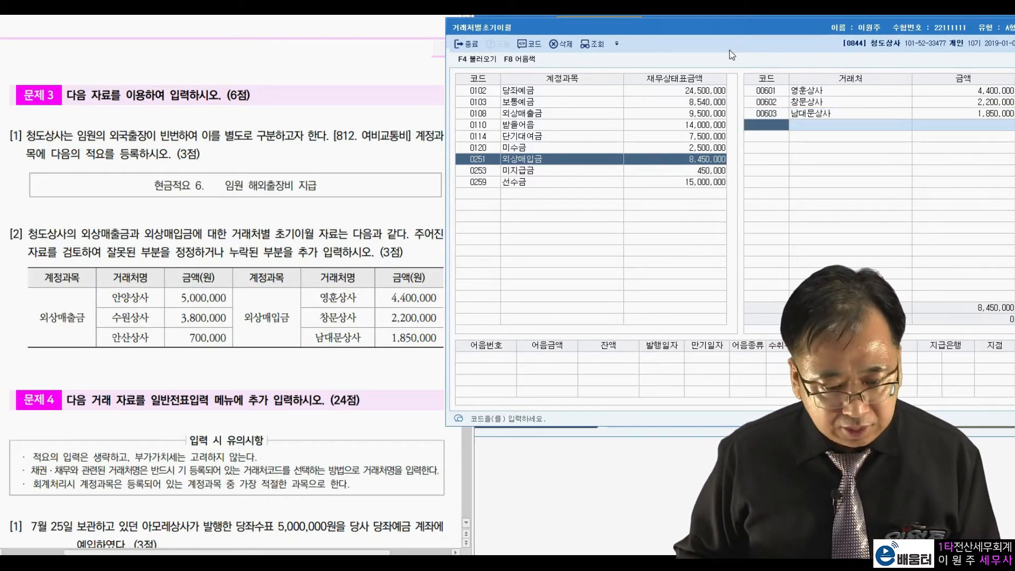
Close 거래처별초기이월 and move the exam sheet on to the 문제 4 transactions
{"action": "left_click_drag", "start_coordinate": [738, 31], "coordinate": [497, 39]}
{"action": "left_click", "coordinate": [810, 35]}
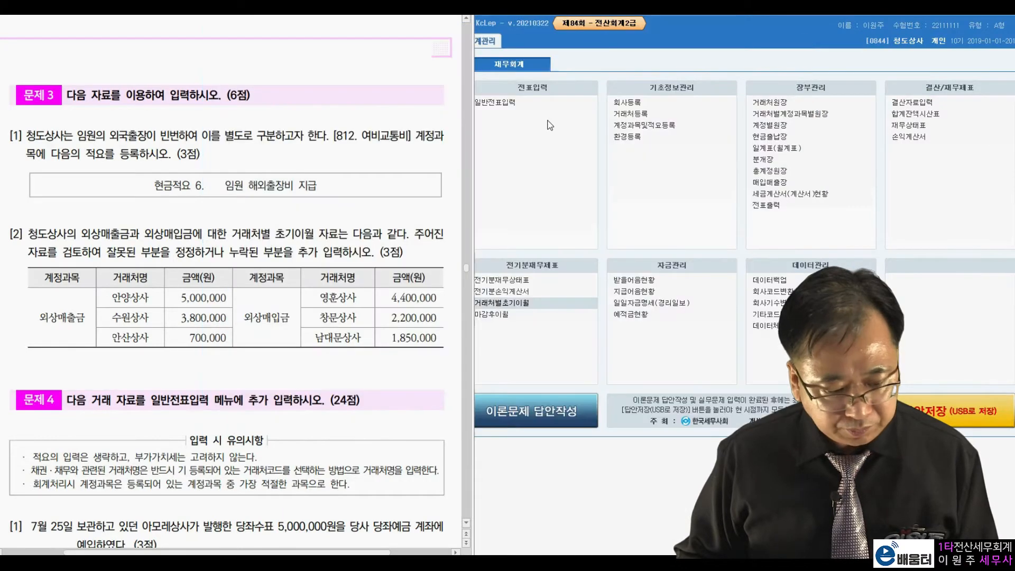
{"action": "scroll", "coordinate": [324, 286], "scroll_direction": "down", "scroll_amount": 5}
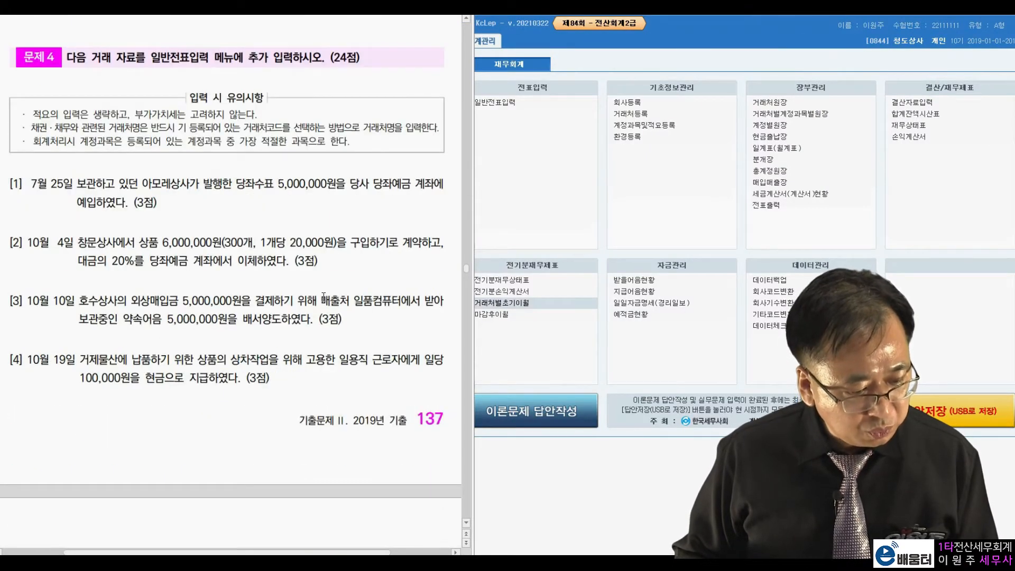
{"action": "scroll", "coordinate": [324, 296], "scroll_direction": "down", "scroll_amount": 1}
Open 일반전표입력 for July 25 and read transaction [1] of 문제 4 beside it
{"action": "left_click", "coordinate": [566, 140]}
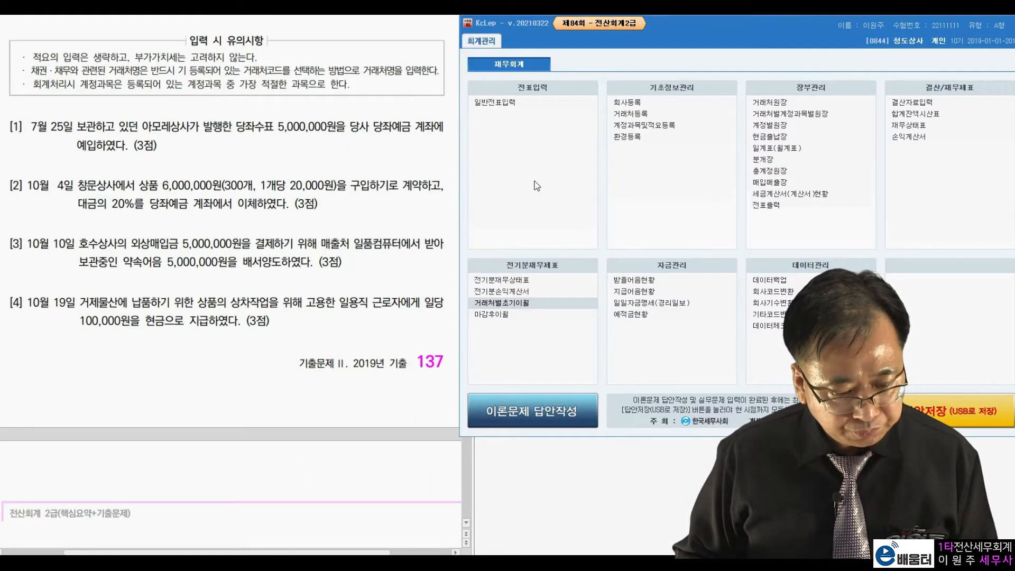
{"action": "left_click", "coordinate": [507, 105]}
{"action": "type", "text": "7"}
{"action": "key", "text": "Return"}
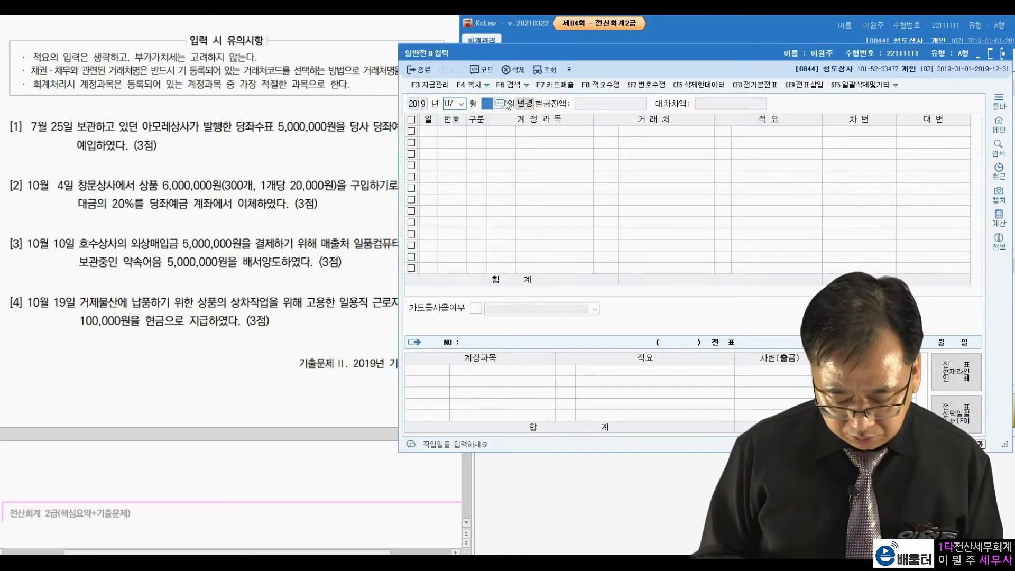
{"action": "type", "text": "25"}
{"action": "key", "text": "Return"}
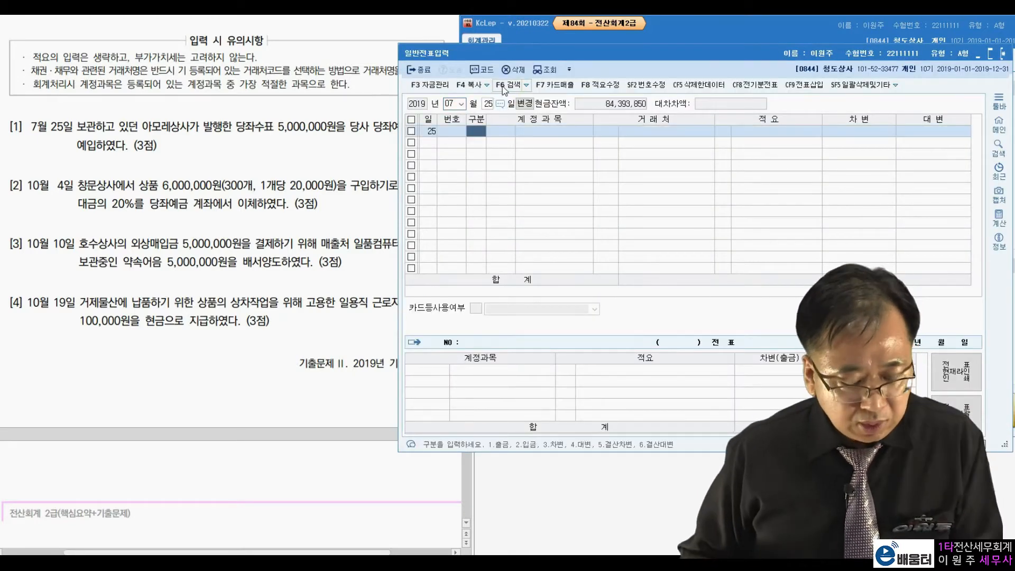
{"action": "left_click", "coordinate": [187, 143]}
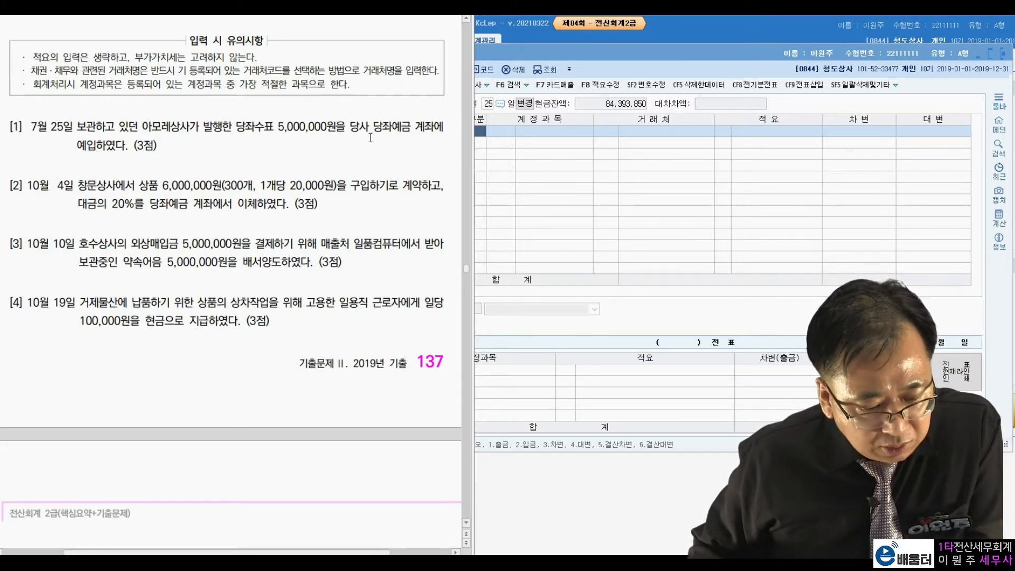
{"action": "left_click_drag", "start_coordinate": [619, 55], "coordinate": [676, 35]}
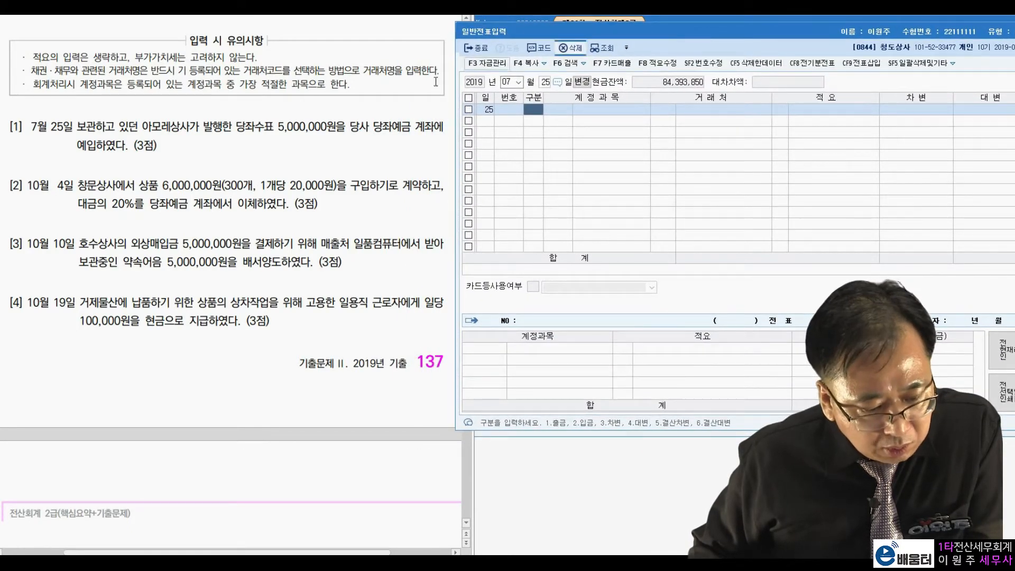
{"action": "left_click", "coordinate": [296, 152]}
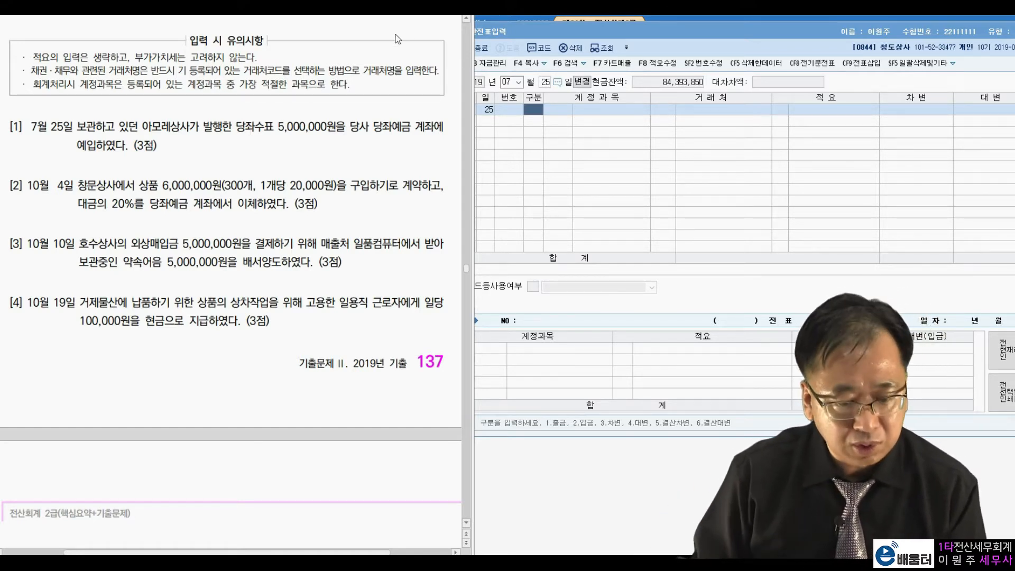
Enter the July 25 debit line as account 102 당좌예금 for 5,000,000
{"action": "left_click", "coordinate": [535, 110]}
{"action": "type", "text": "3"}
{"action": "key", "text": "Return"}
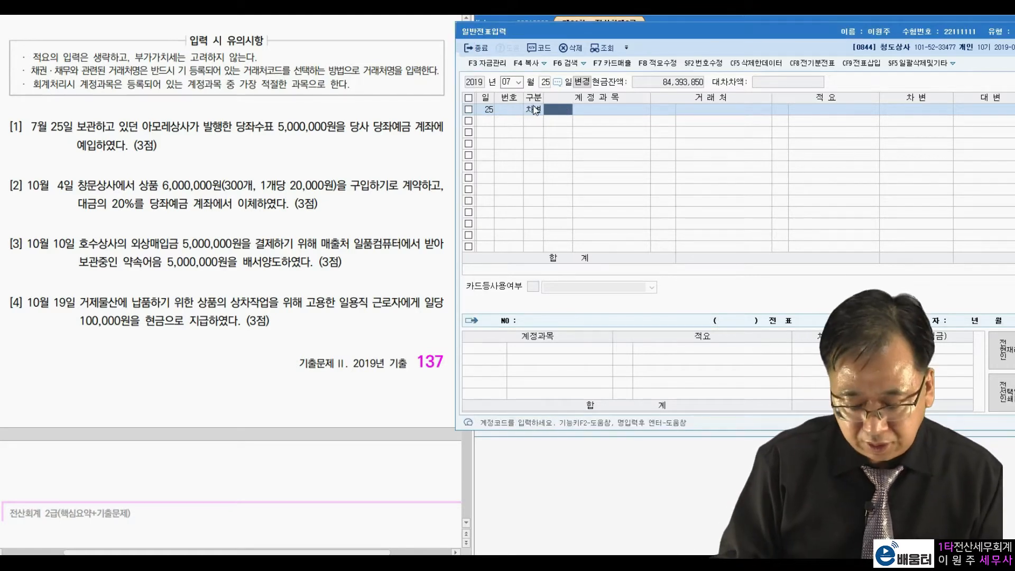
{"action": "type", "text": "102"}
{"action": "key", "text": "Return"}
{"action": "key", "text": "Return"}
{"action": "key", "text": "Return"}
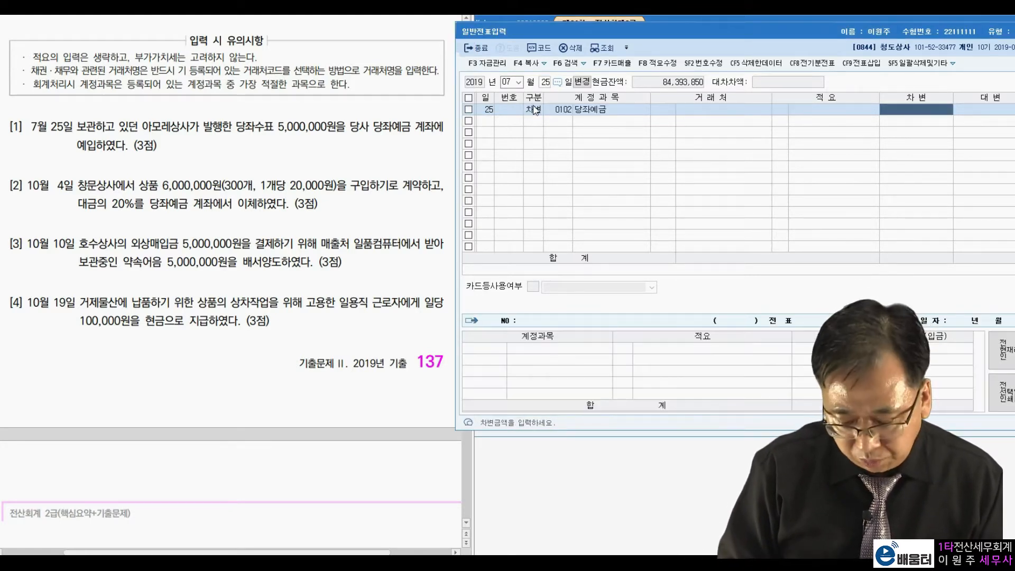
{"action": "type", "text": "5000000"}
Complete the July 25 voucher with a credit line to account 101 현금 for 5,000,000
{"action": "key", "text": "Return"}
{"action": "type", "text": "4"}
{"action": "key", "text": "Return"}
{"action": "type", "text": "101"}
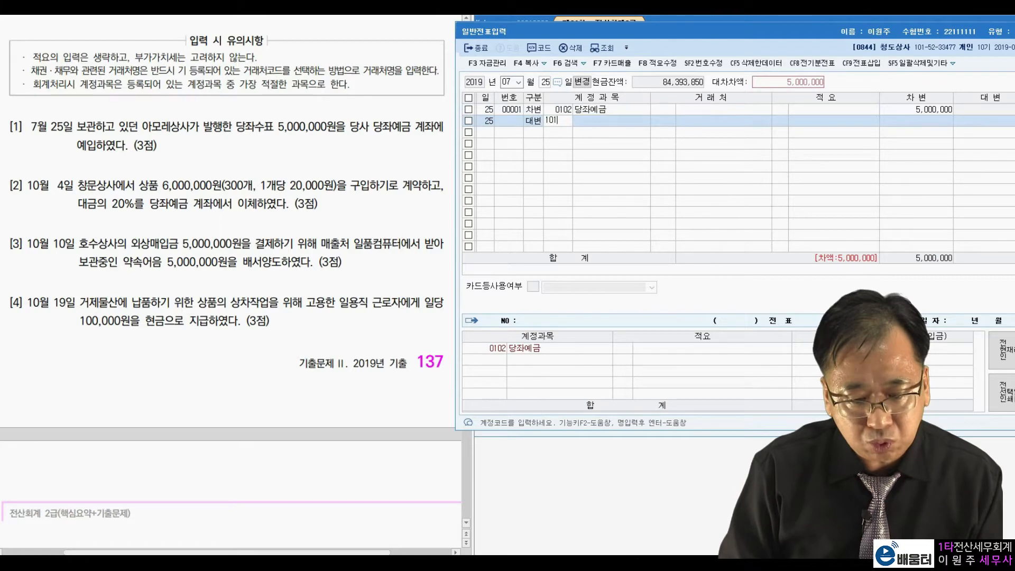
{"action": "key", "text": "Return"}
{"action": "key", "text": "Return"}
{"action": "key", "text": "Return"}
{"action": "key", "text": "Return"}
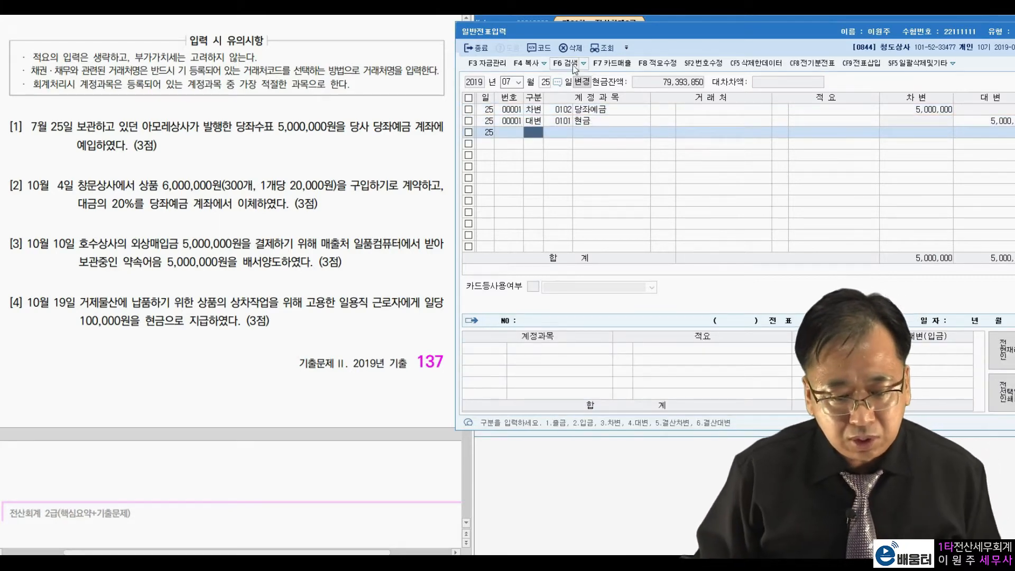
Change the voucher date to October 4 and read transaction [2] on the 20% advance payment to 창문상사
{"action": "left_click_drag", "start_coordinate": [644, 37], "coordinate": [629, 36]}
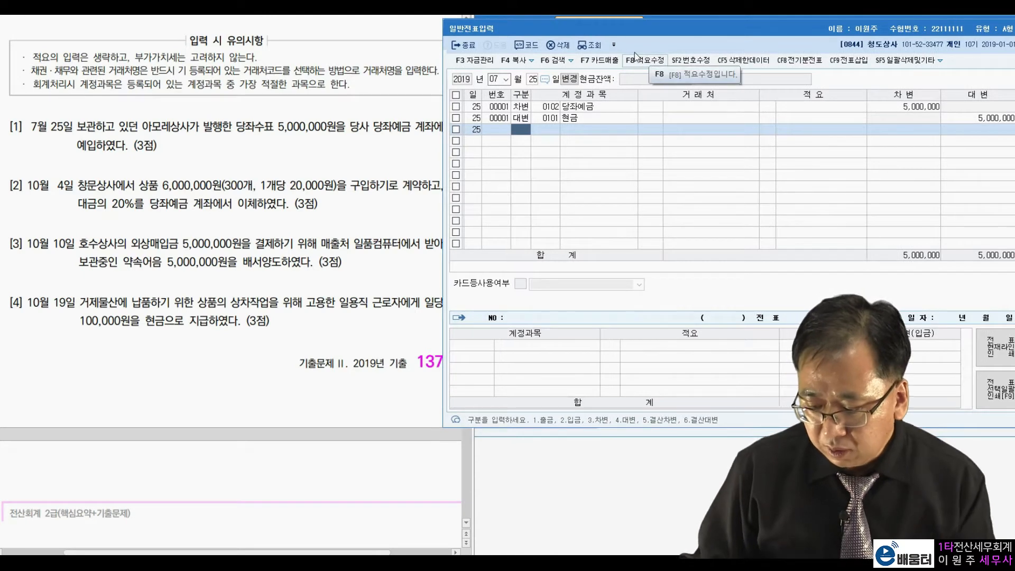
{"action": "left_click", "coordinate": [495, 79]}
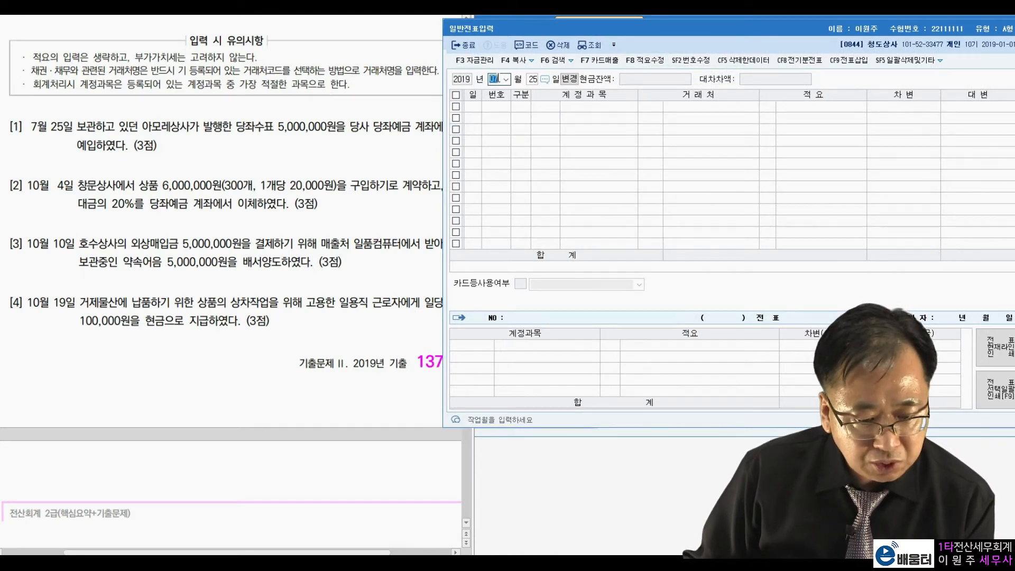
{"action": "type", "text": "10"}
{"action": "key", "text": "Return"}
{"action": "type", "text": "4"}
{"action": "key", "text": "Return"}
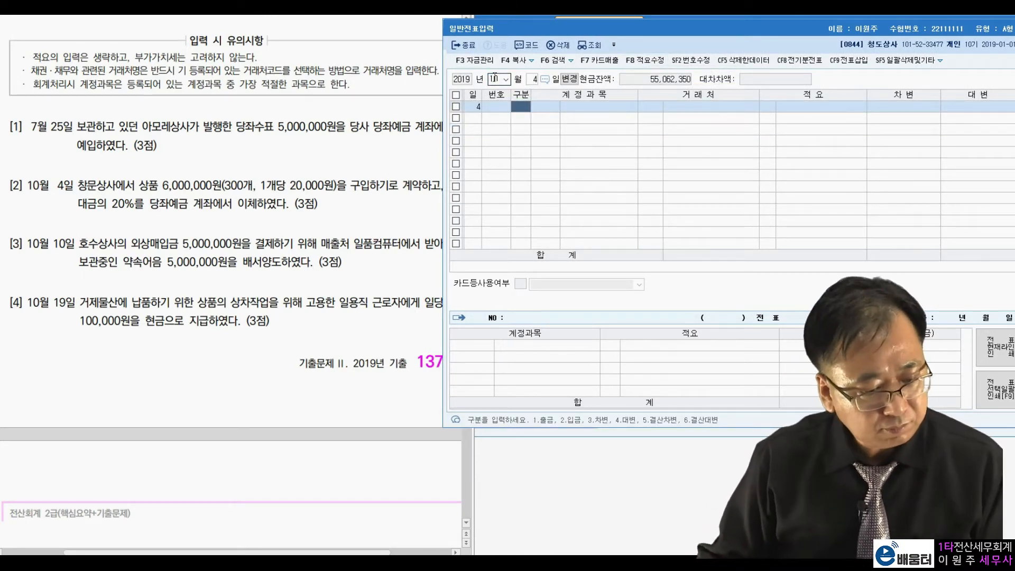
{"action": "left_click", "coordinate": [198, 197]}
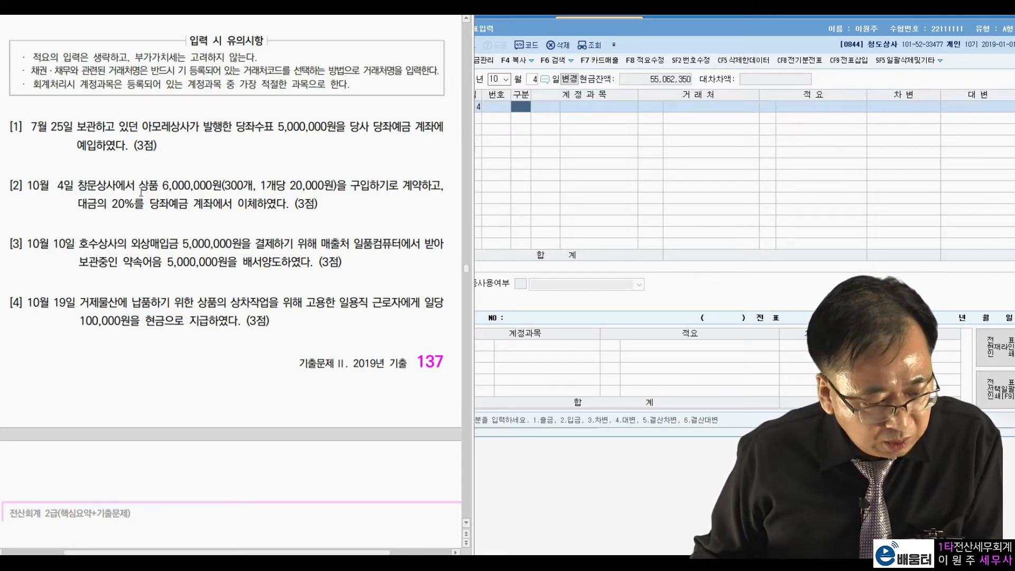
{"action": "left_click_drag", "start_coordinate": [109, 204], "coordinate": [144, 203]}
{"action": "left_click", "coordinate": [189, 205]}
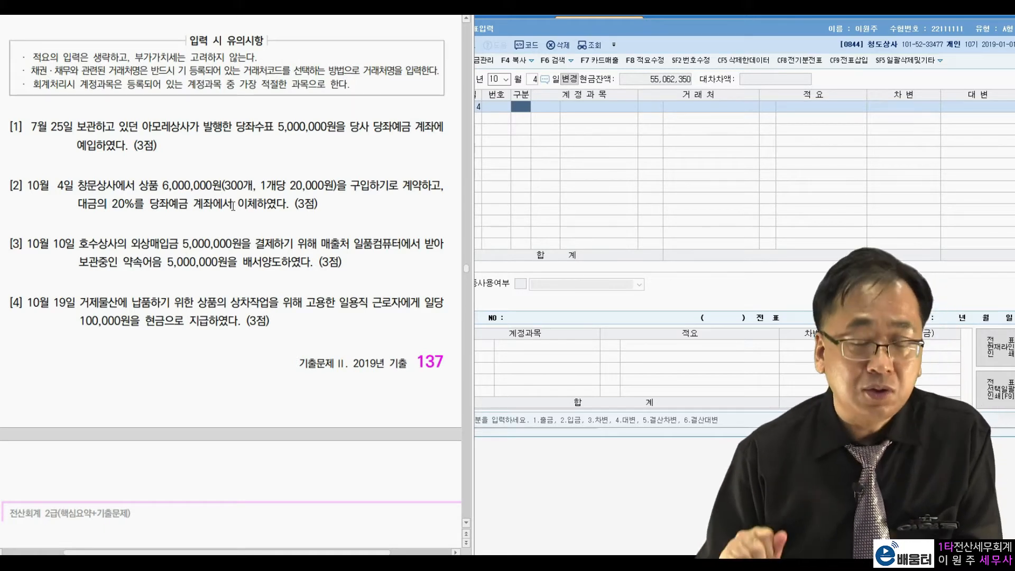
Enter the October 4 debit line as 선급금 with client 창문상사 for 1,200,000
{"action": "left_click", "coordinate": [522, 108]}
{"action": "type", "text": "31 선급금"}
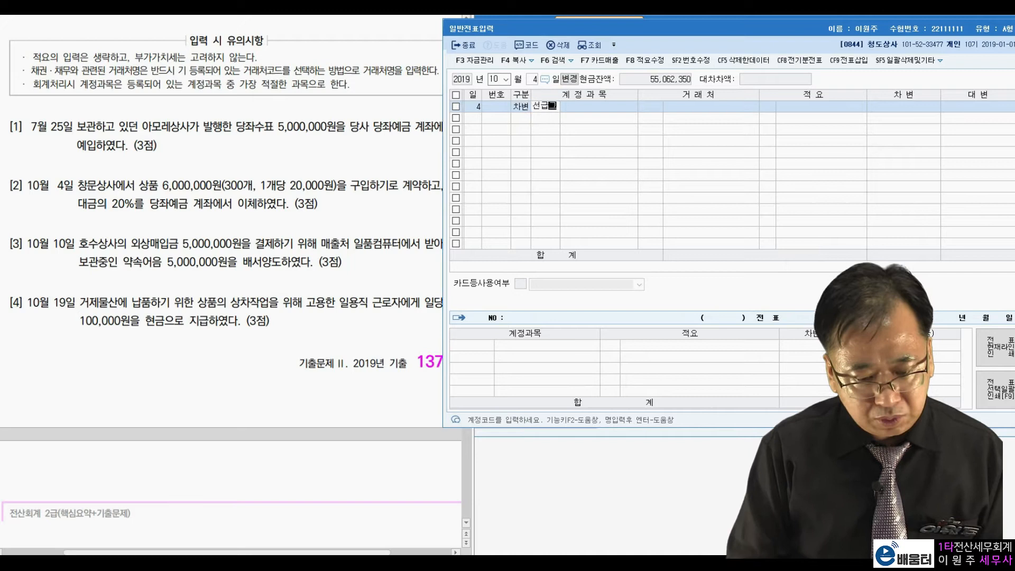
{"action": "key", "text": "Return"}
{"action": "type", "text": "창문"}
{"action": "key", "text": "Return"}
{"action": "key", "text": "Return"}
{"action": "key", "text": "Return"}
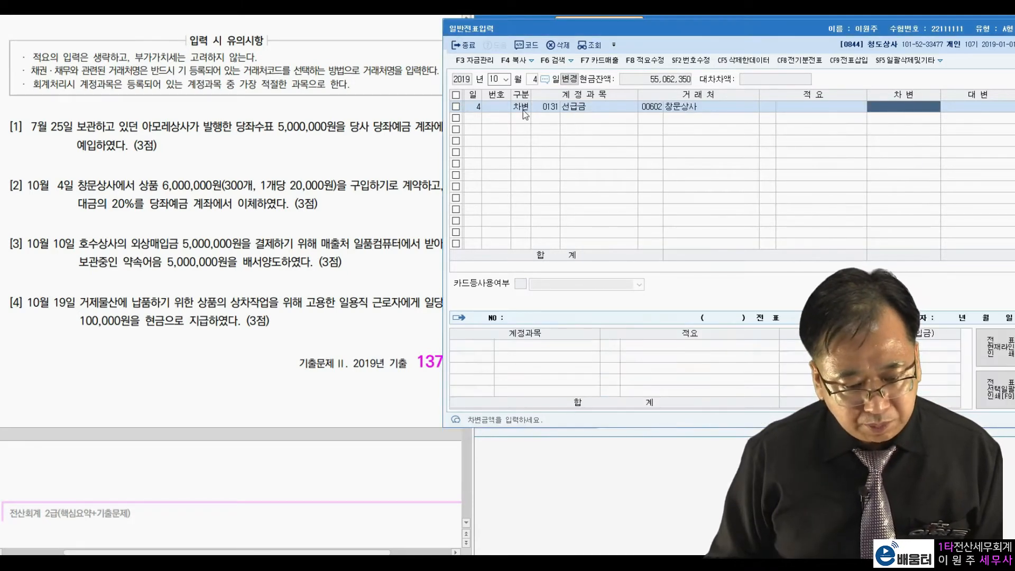
{"action": "type", "text": "1200"}
{"action": "key", "text": "plus"}
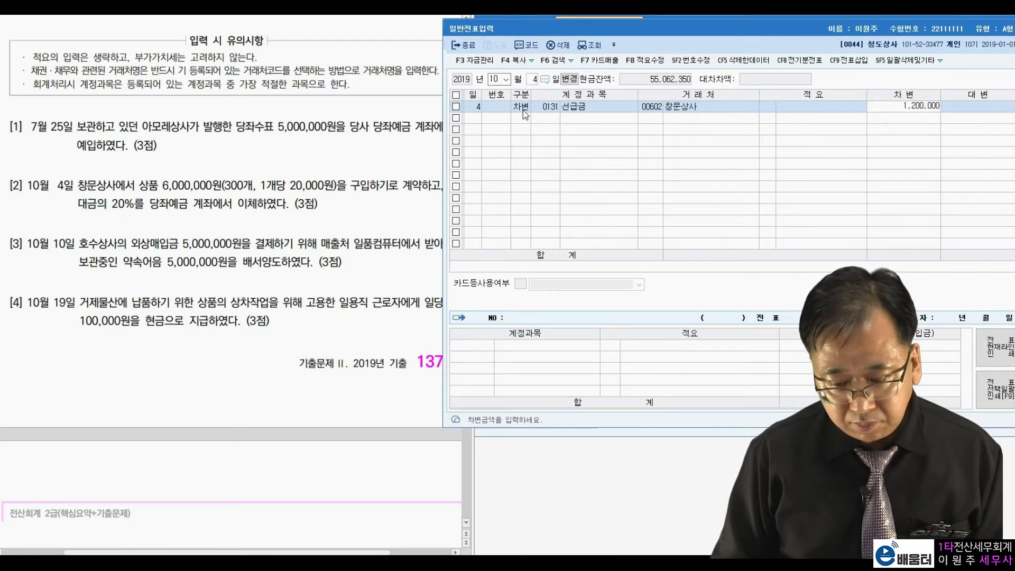
{"action": "key", "text": "Return"}
Complete the October 4 voucher with a credit line to account 102 당좌예금 for 1,200,000
{"action": "type", "text": "4"}
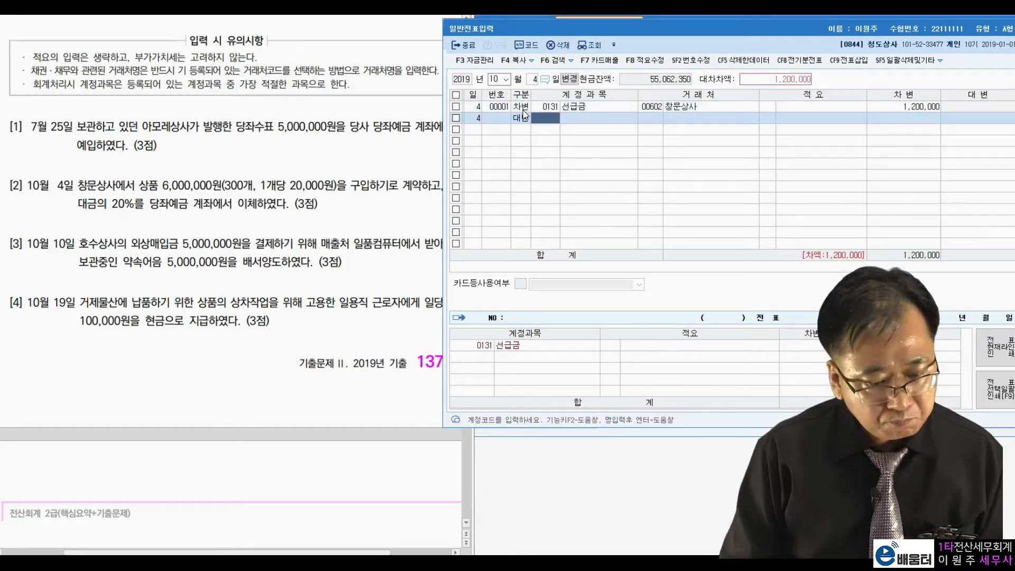
{"action": "type", "text": "102"}
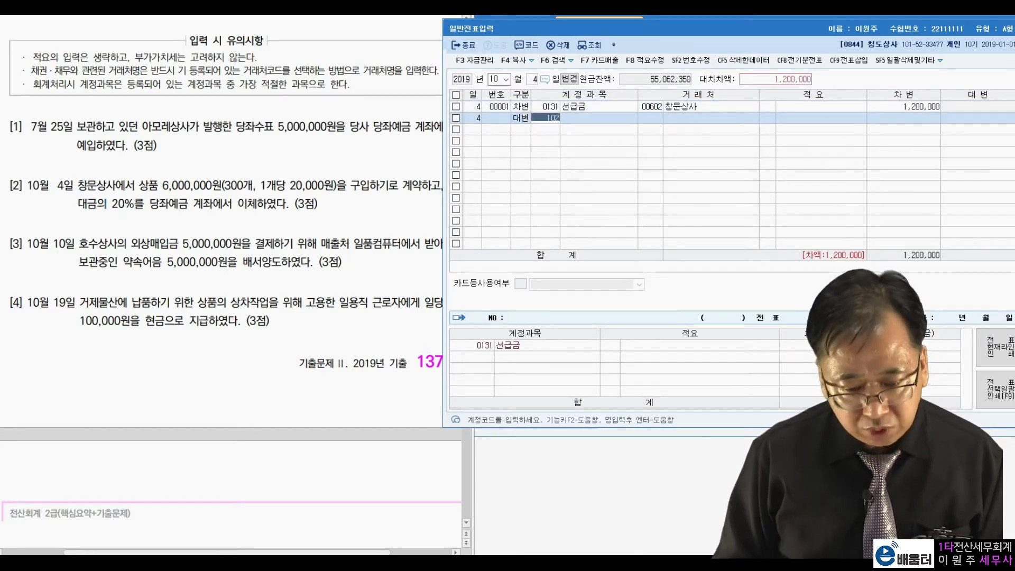
{"action": "key", "text": "Return"}
{"action": "key", "text": "Return"}
{"action": "key", "text": "Return"}
{"action": "key", "text": "Return"}
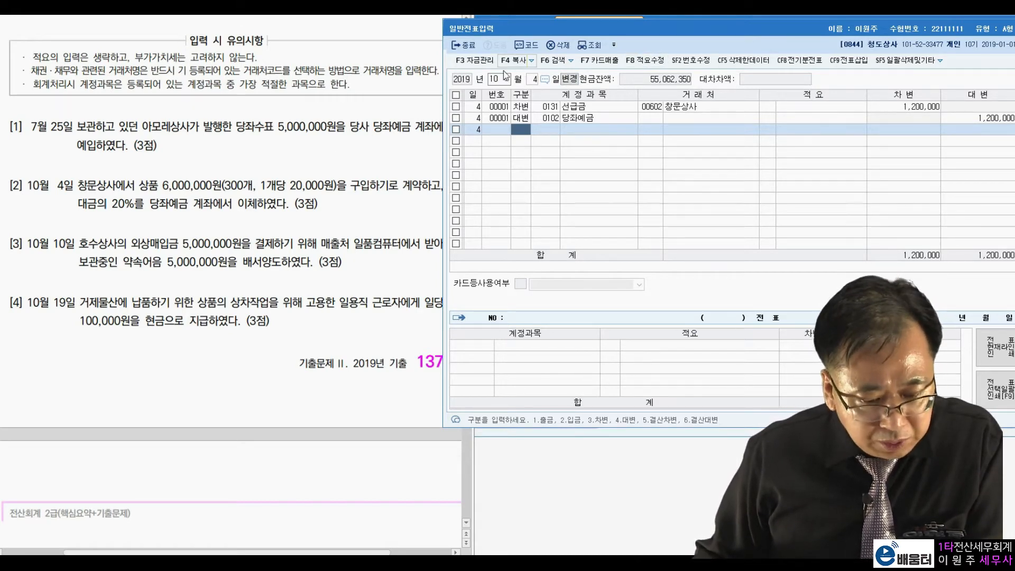
Change the voucher date to October 10 for transaction [3]
{"action": "left_click", "coordinate": [537, 82]}
{"action": "type", "text": "10"}
{"action": "key", "text": "Return"}
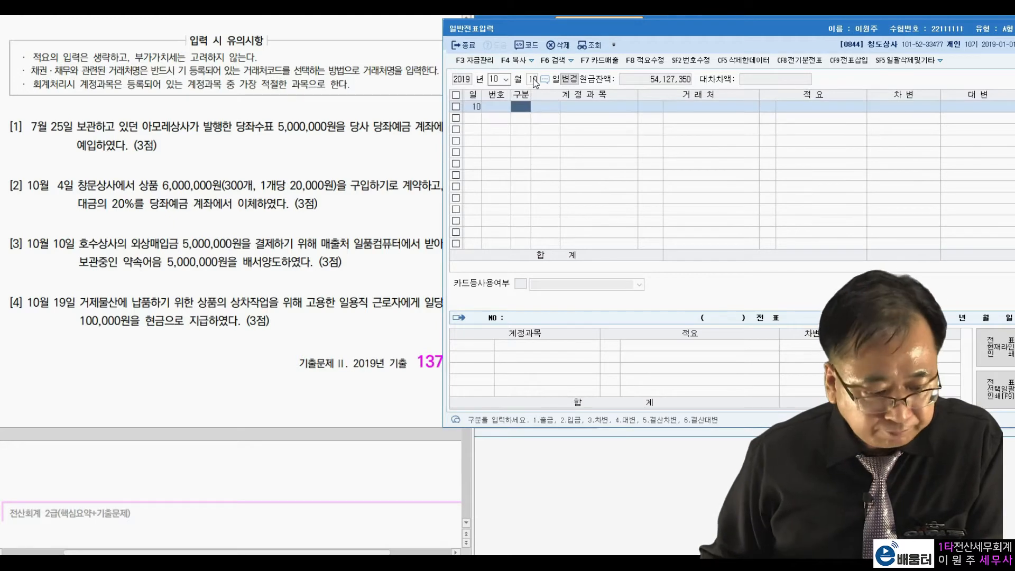
Enter the October 10 debit line as account 251 외상매입금 with client 호수상사 for 5,000,000
{"action": "left_click", "coordinate": [249, 255]}
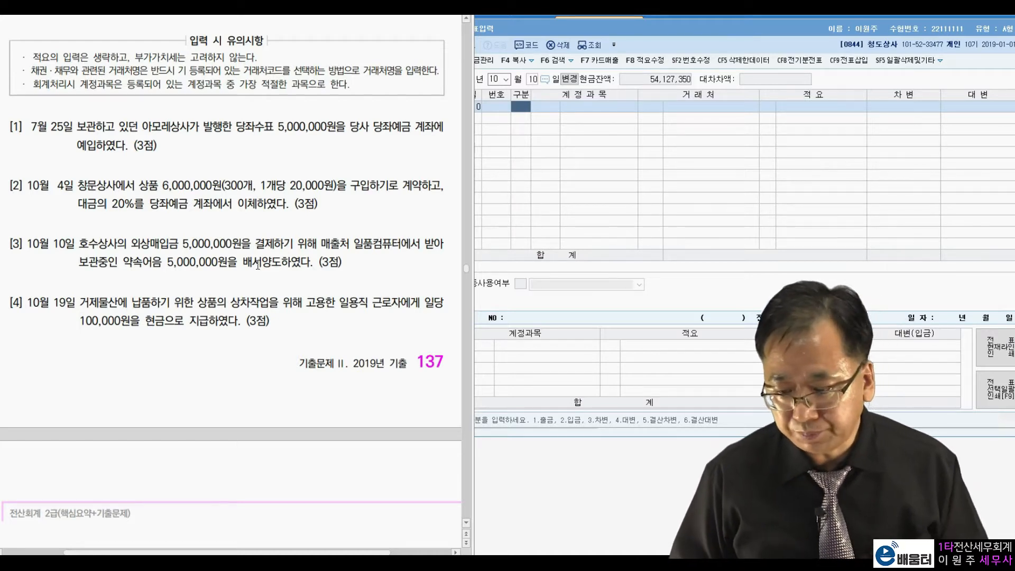
{"action": "left_click", "coordinate": [520, 108]}
{"action": "type", "text": "3251"}
{"action": "key", "text": "Return"}
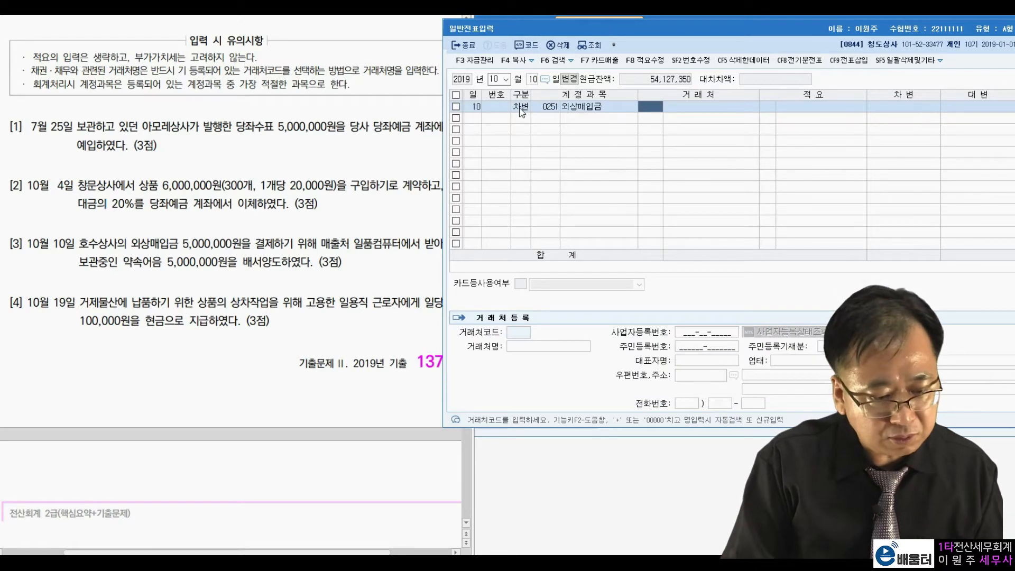
{"action": "type", "text": "호수"}
{"action": "key", "text": "Return"}
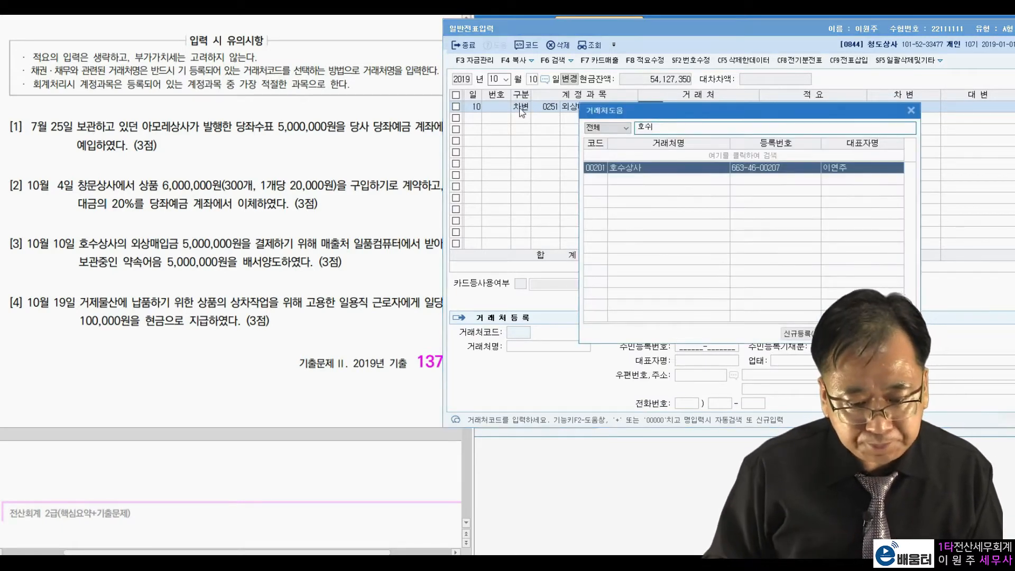
{"action": "key", "text": "Return"}
{"action": "key", "text": "Return"}
{"action": "type", "text": "5000000"}
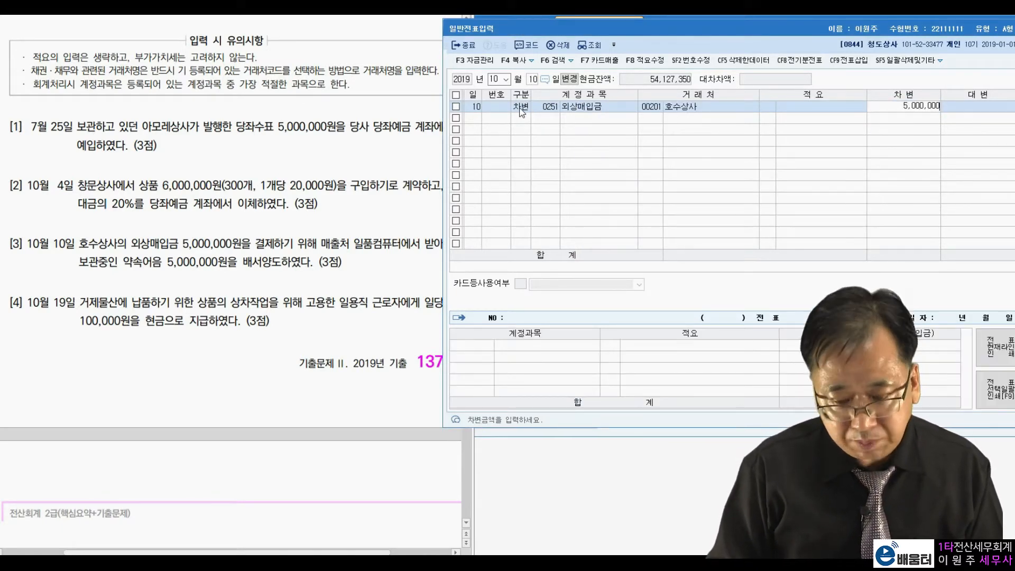
{"action": "key", "text": "Return"}
Complete the October 10 voucher with a credit line to 받을어음 for client 일품컴퓨터, 5,000,000
{"action": "type", "text": "4"}
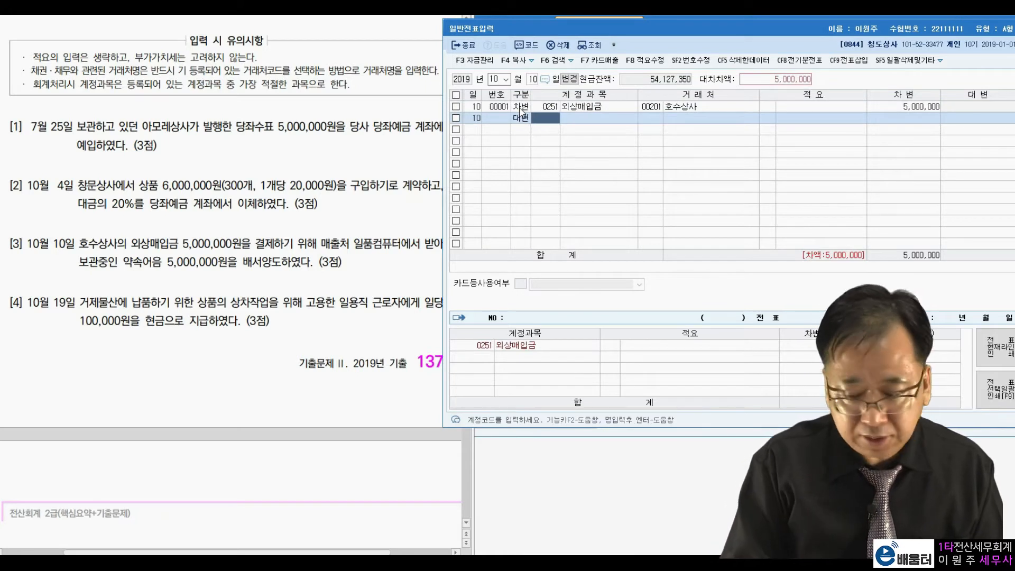
{"action": "type", "text": "받을어"}
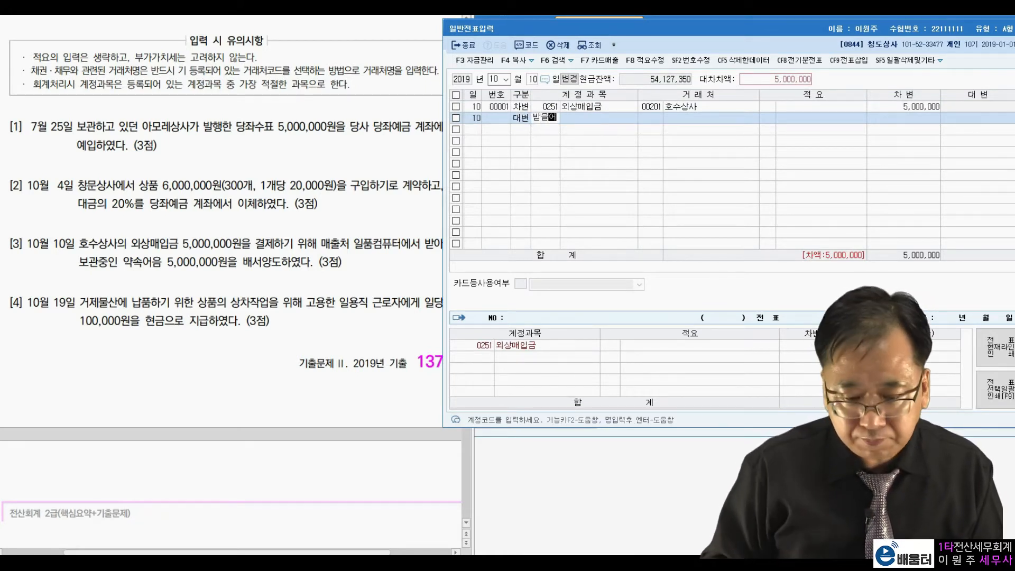
{"action": "key", "text": "Return"}
{"action": "key", "text": "Return"}
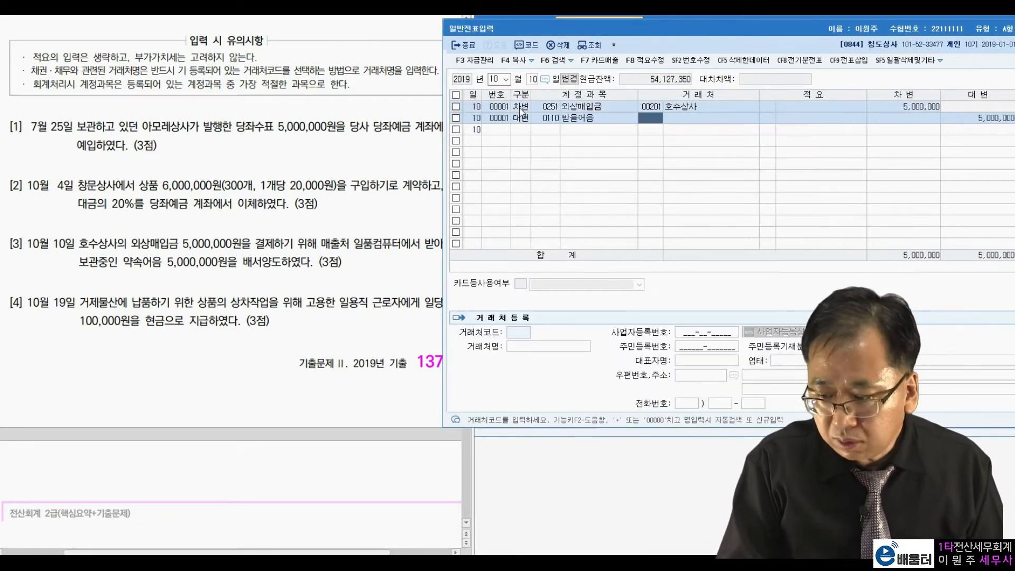
{"action": "type", "text": "일품"}
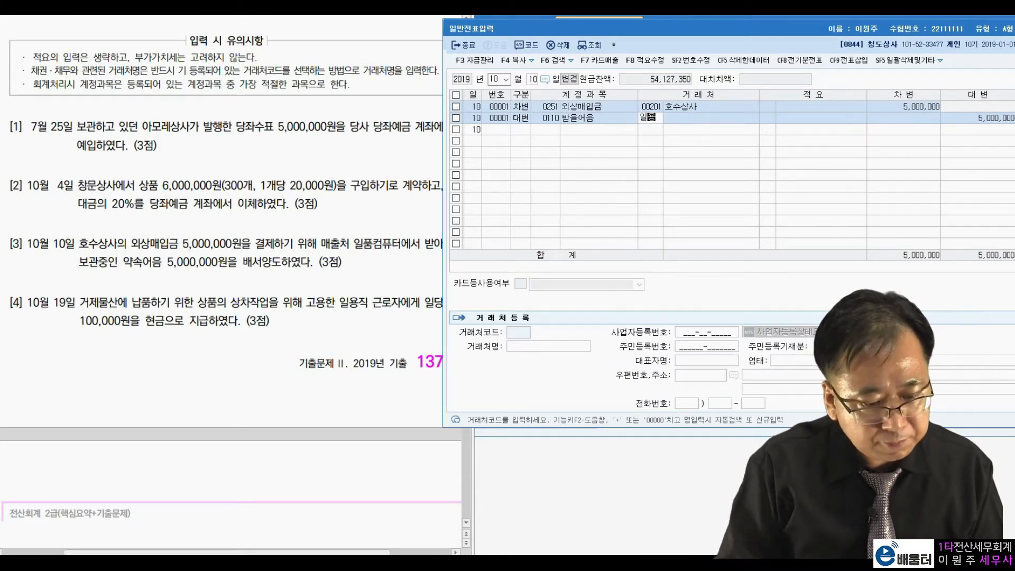
{"action": "key", "text": "BackSpace"}
{"action": "key", "text": "BackSpace"}
{"action": "key", "text": "BackSpace"}
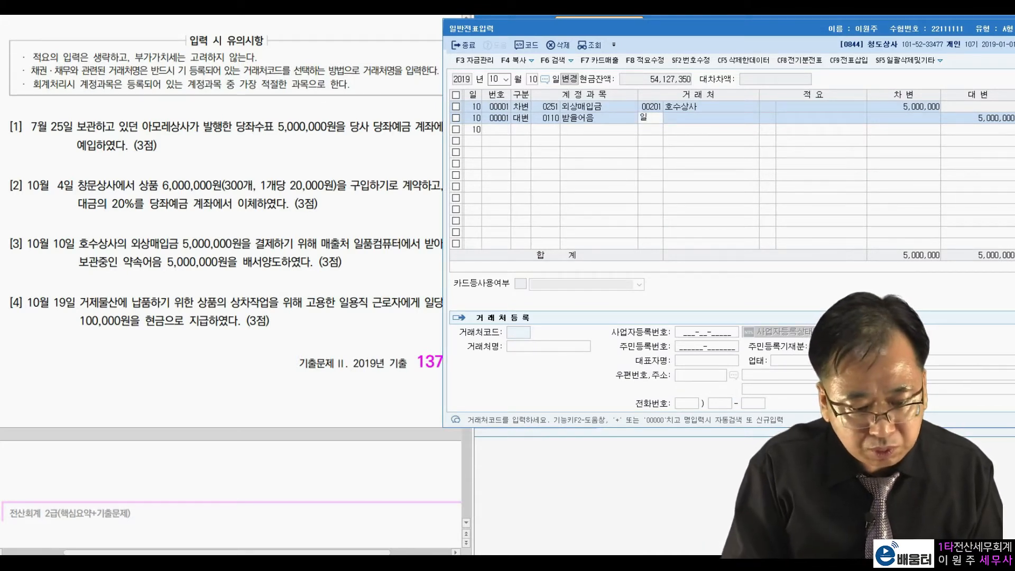
{"action": "key", "text": "Return"}
{"action": "key", "text": "Return"}
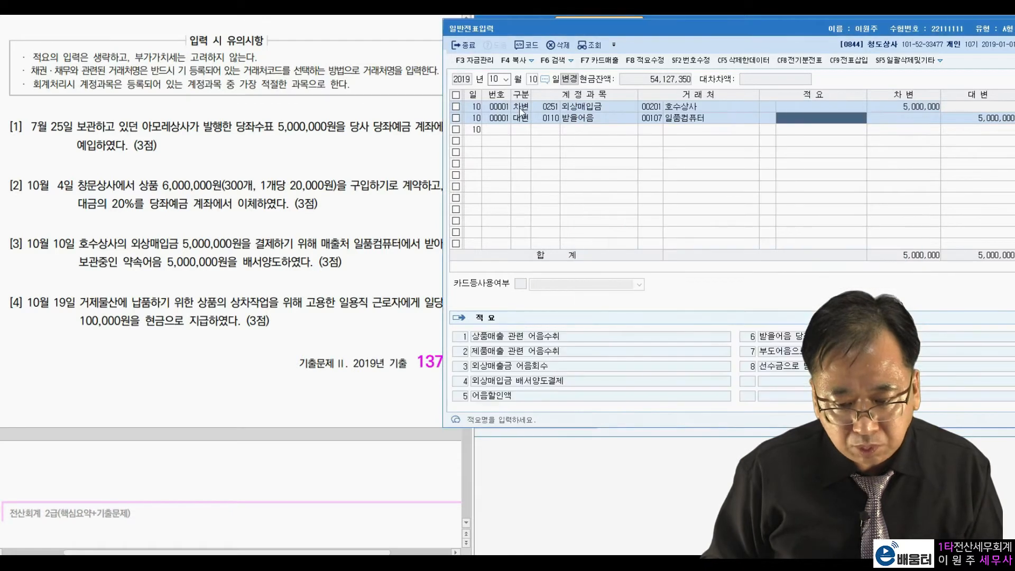
{"action": "key", "text": "Return"}
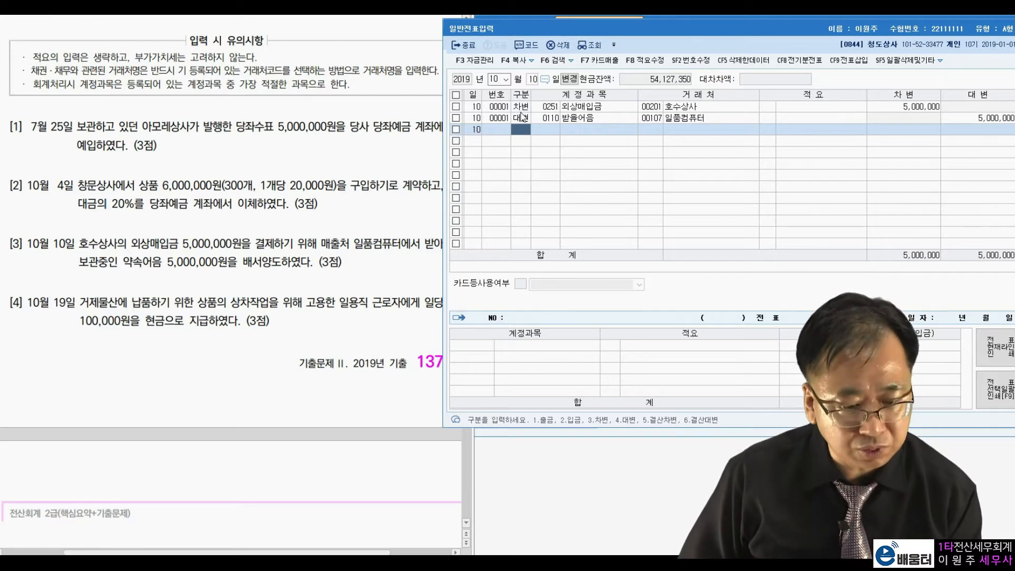
Change the voucher date to October 19 and read transaction [4] on the day labourer's cash wage
{"action": "left_click", "coordinate": [533, 80]}
{"action": "type", "text": "19"}
{"action": "key", "text": "Return"}
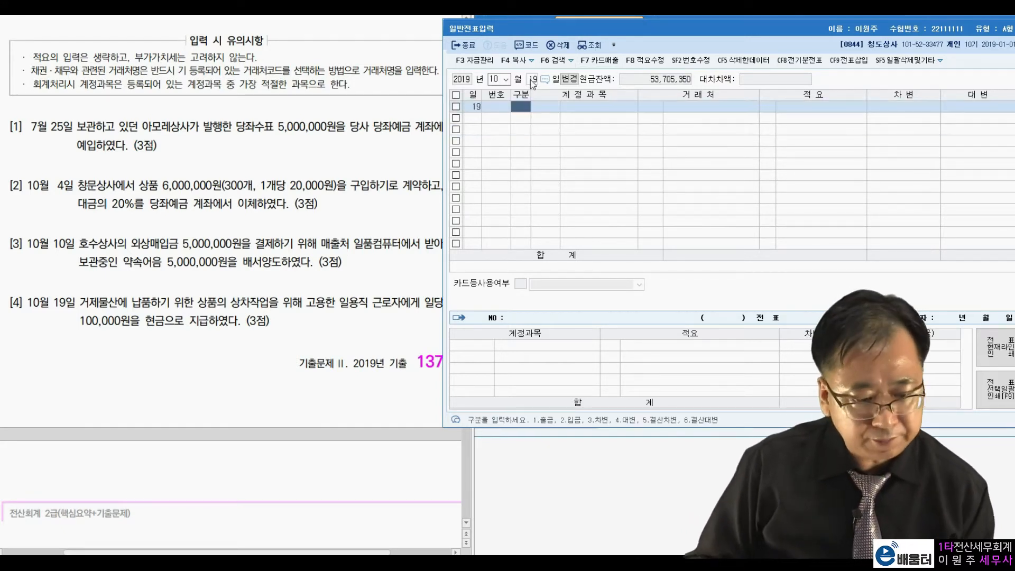
{"action": "left_click", "coordinate": [195, 327]}
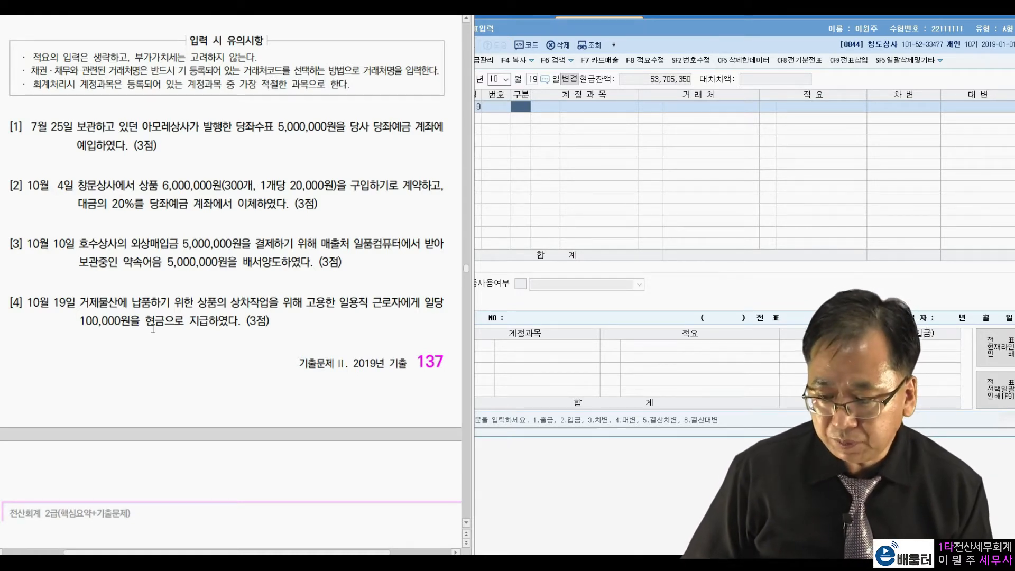
Enter the October 19 debit line as 잡급 of the 판매관리비 type (0805) for 100,000
{"action": "left_click", "coordinate": [529, 104]}
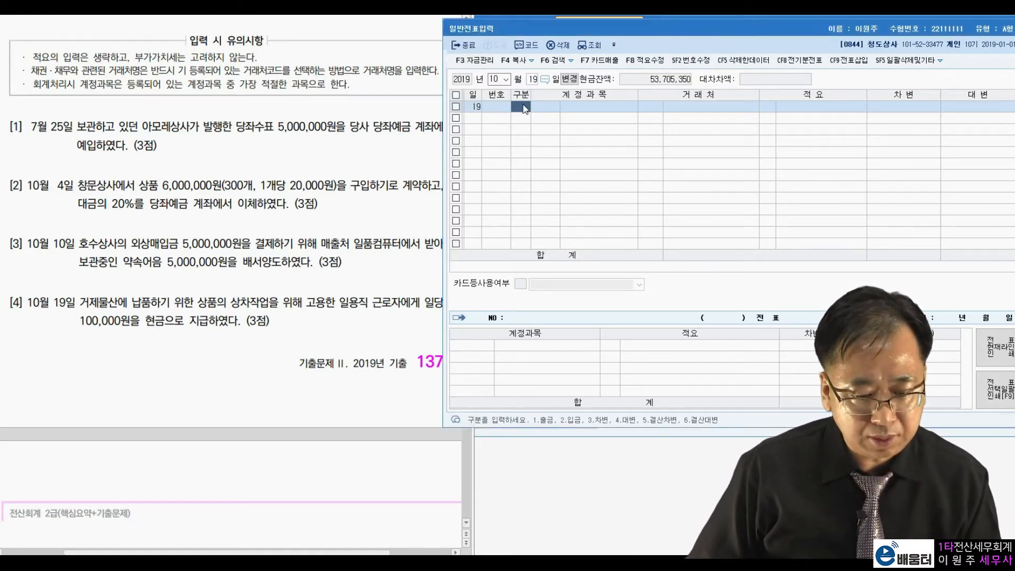
{"action": "type", "text": "3"}
{"action": "key", "text": "Return"}
{"action": "type", "text": "잡급"}
{"action": "key", "text": "Return"}
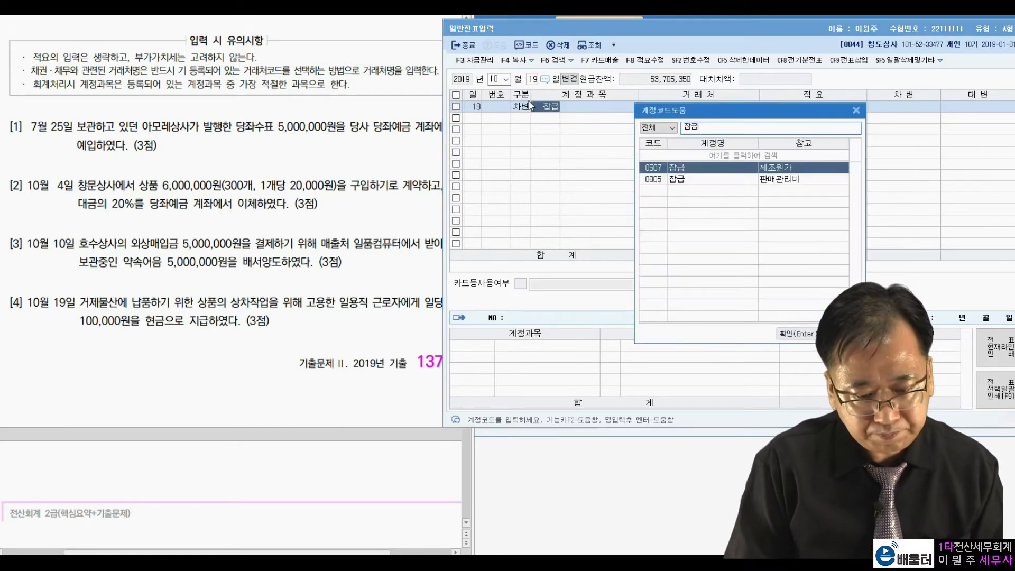
{"action": "key", "text": "Down"}
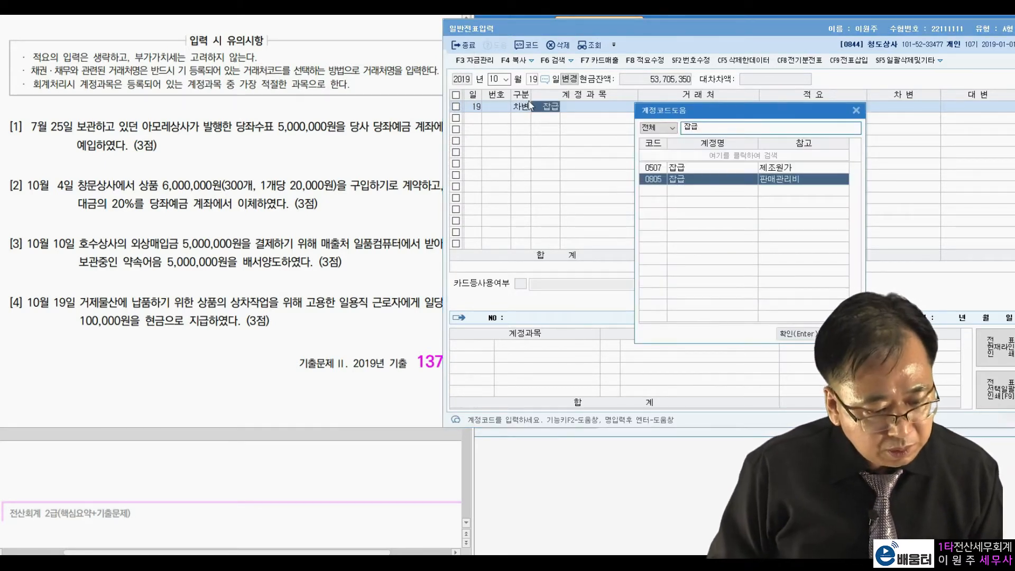
{"action": "key", "text": "Return"}
{"action": "key", "text": "Return"}
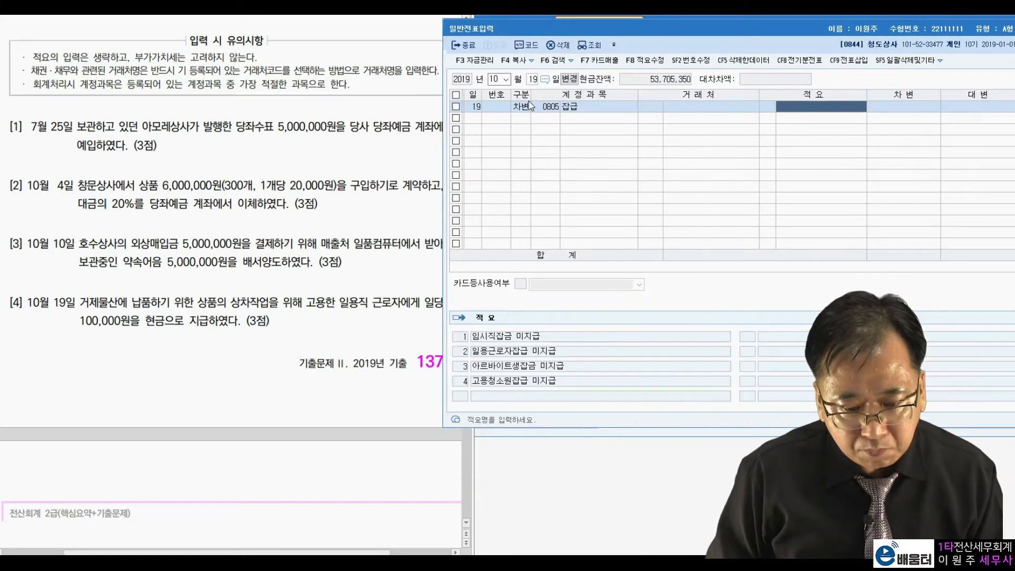
{"action": "key", "text": "Return"}
{"action": "type", "text": "0000"}
Complete the October 19 voucher with a credit line to account 101 현금 for 100,000
{"action": "key", "text": "Return"}
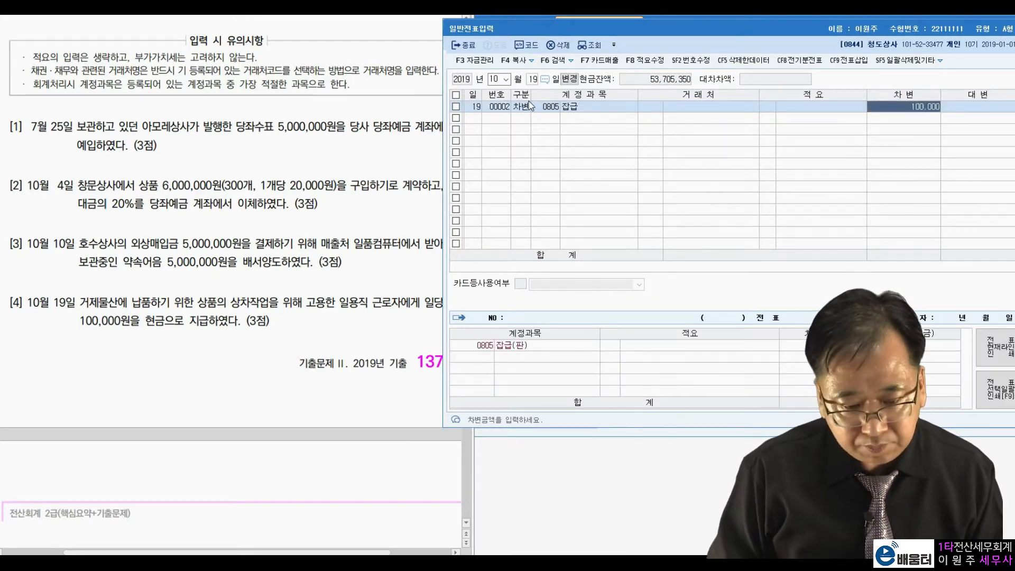
{"action": "type", "text": "4101"}
{"action": "key", "text": "Return"}
{"action": "key", "text": "Return"}
{"action": "key", "text": "Return"}
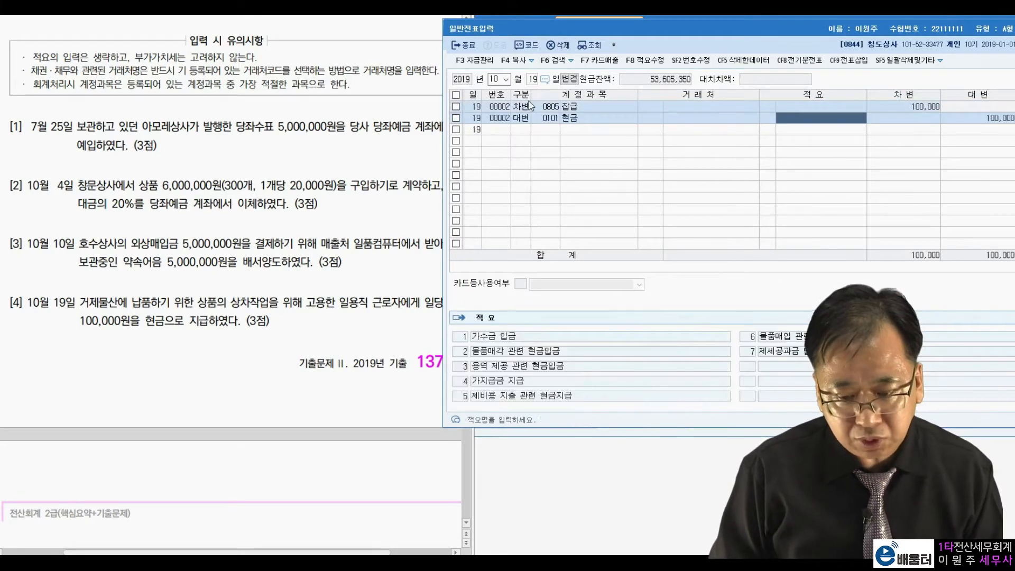
{"action": "key", "text": "Return"}
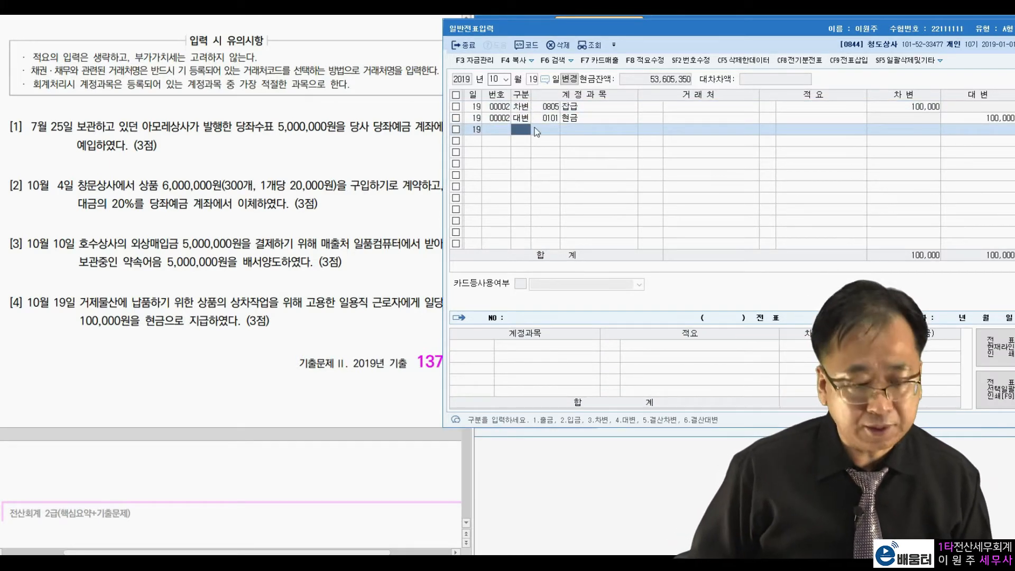
Change the voucher date to October 21 and read transaction [5] on the cash donation to 동작구청
{"action": "left_click", "coordinate": [244, 276]}
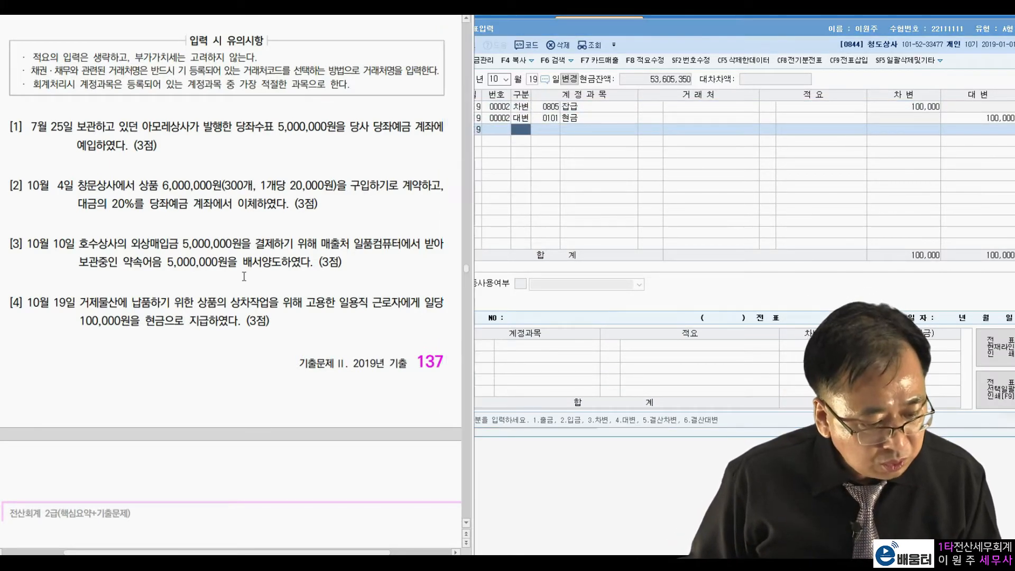
{"action": "scroll", "coordinate": [244, 276], "scroll_direction": "down", "scroll_amount": 8}
{"action": "scroll", "coordinate": [244, 276], "scroll_direction": "down", "scroll_amount": 1}
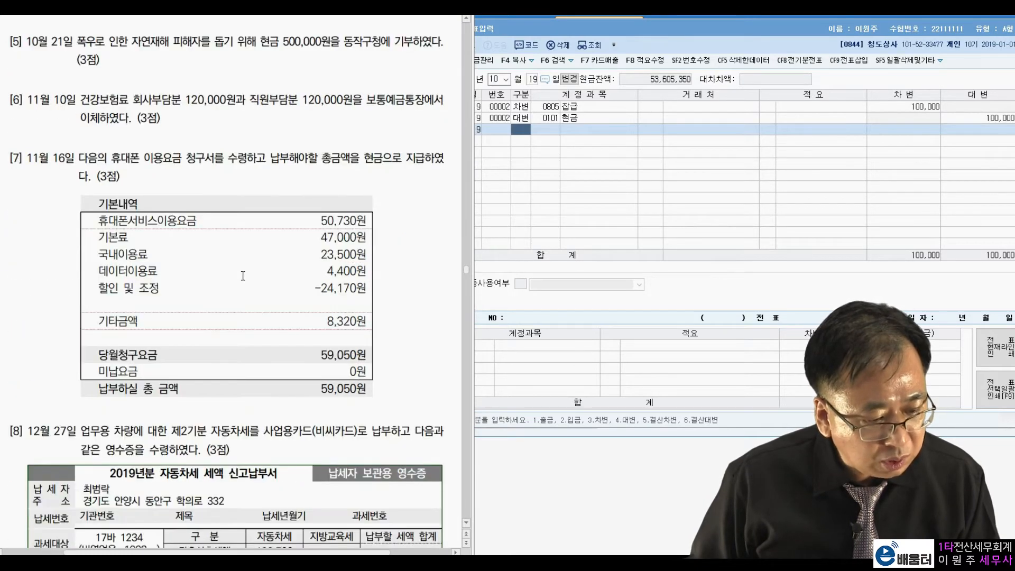
{"action": "left_click", "coordinate": [532, 80]}
{"action": "type", "text": "21"}
{"action": "key", "text": "Return"}
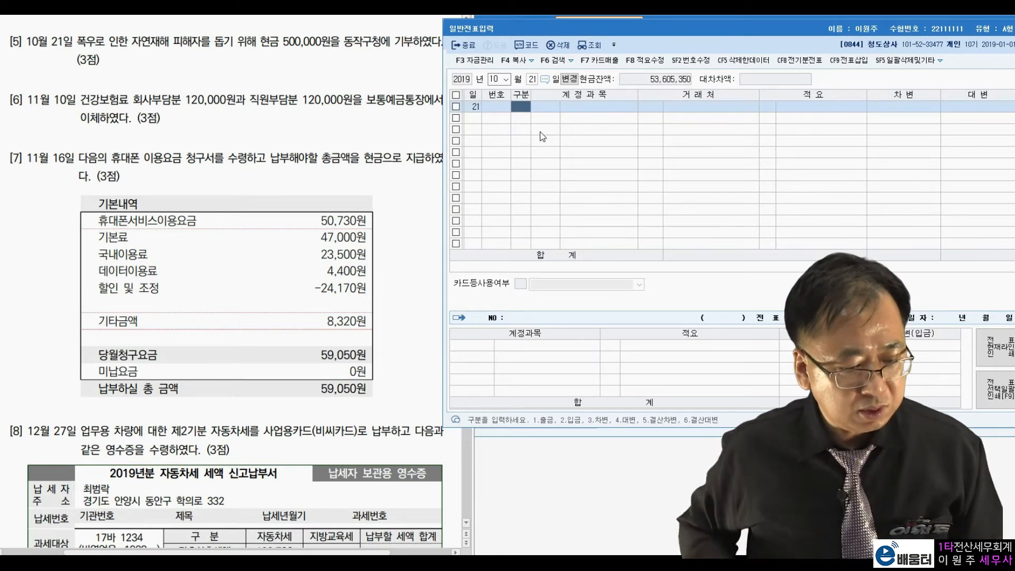
{"action": "left_click_drag", "start_coordinate": [284, 41], "coordinate": [380, 40]}
Enter the October 21 donation as a 출금 line to account 953 기부금 for 500,000
{"action": "left_click", "coordinate": [519, 108]}
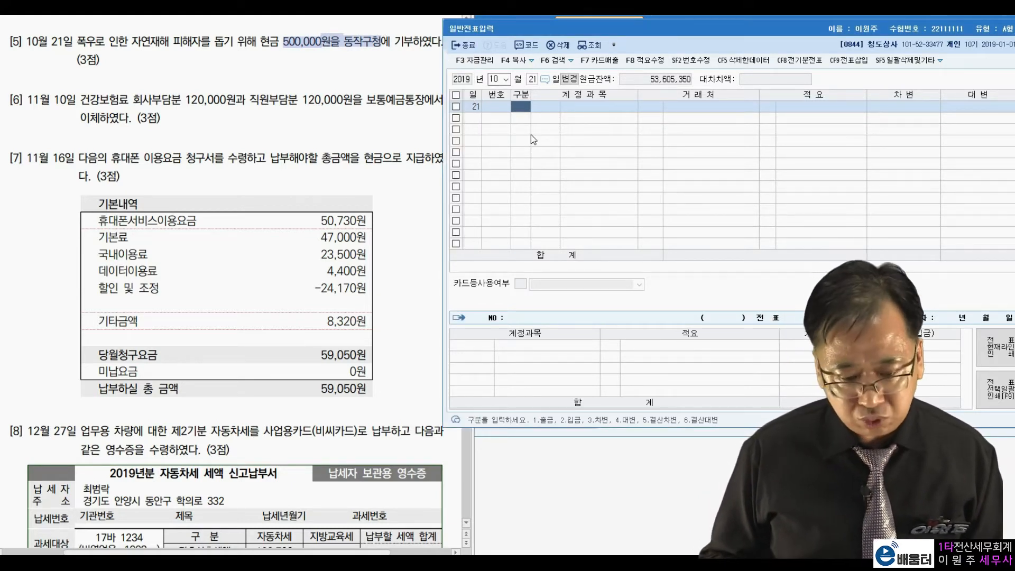
{"action": "type", "text": "1"}
{"action": "key", "text": "Return"}
{"action": "type", "text": "953"}
{"action": "key", "text": "Return"}
{"action": "key", "text": "Return"}
{"action": "key", "text": "Return"}
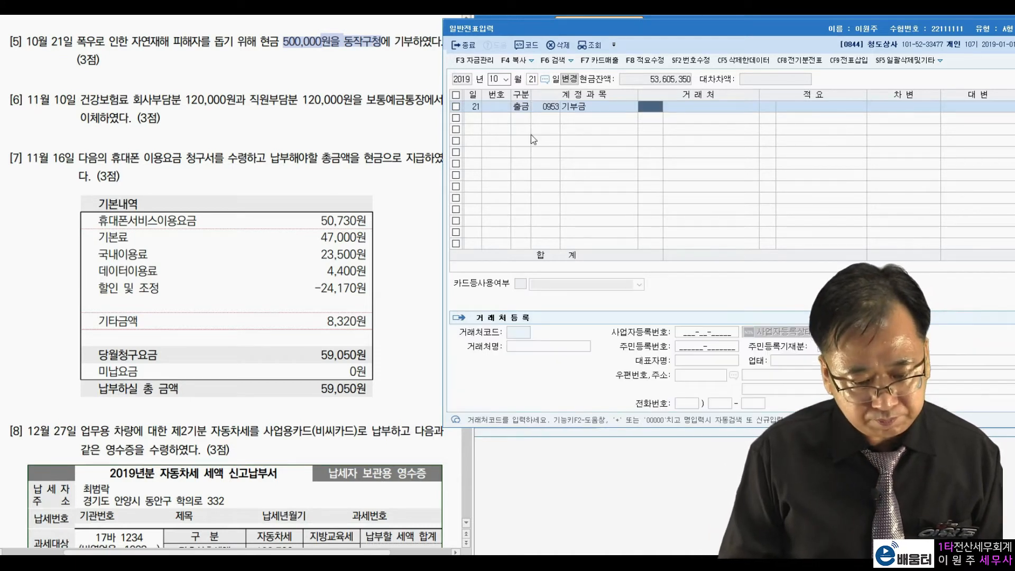
{"action": "type", "text": "500000"}
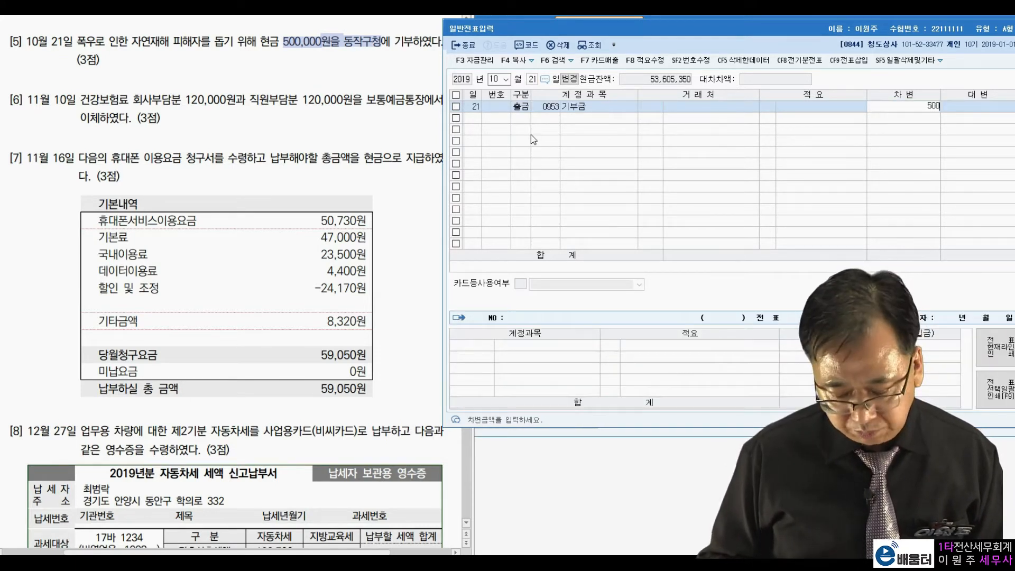
{"action": "key", "text": "Return"}
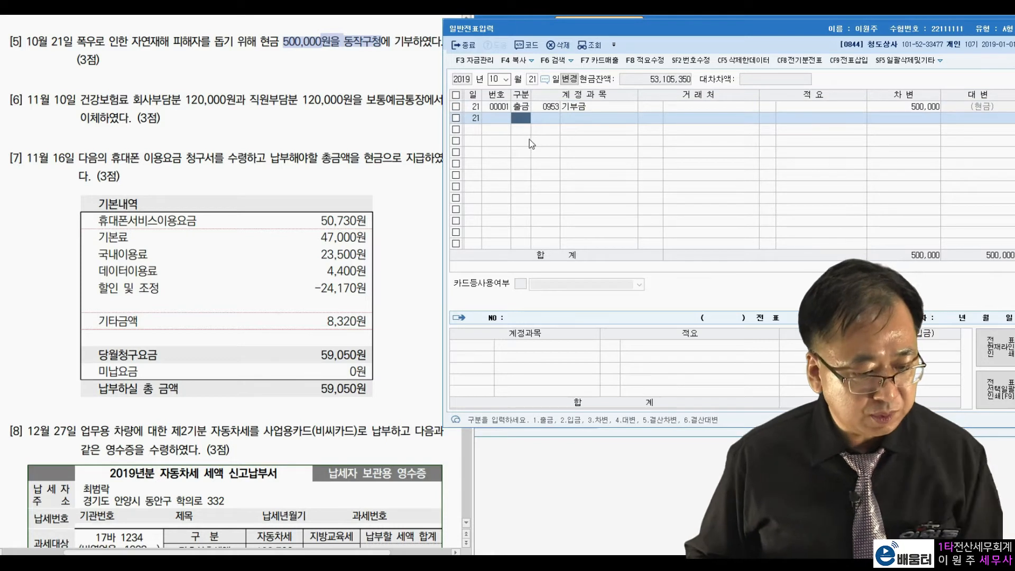
Change the voucher date to November 10 and read transaction [6] on the health insurance payment
{"action": "left_click", "coordinate": [494, 78]}
{"action": "type", "text": "11"}
{"action": "key", "text": "Return"}
{"action": "type", "text": "10"}
{"action": "key", "text": "Return"}
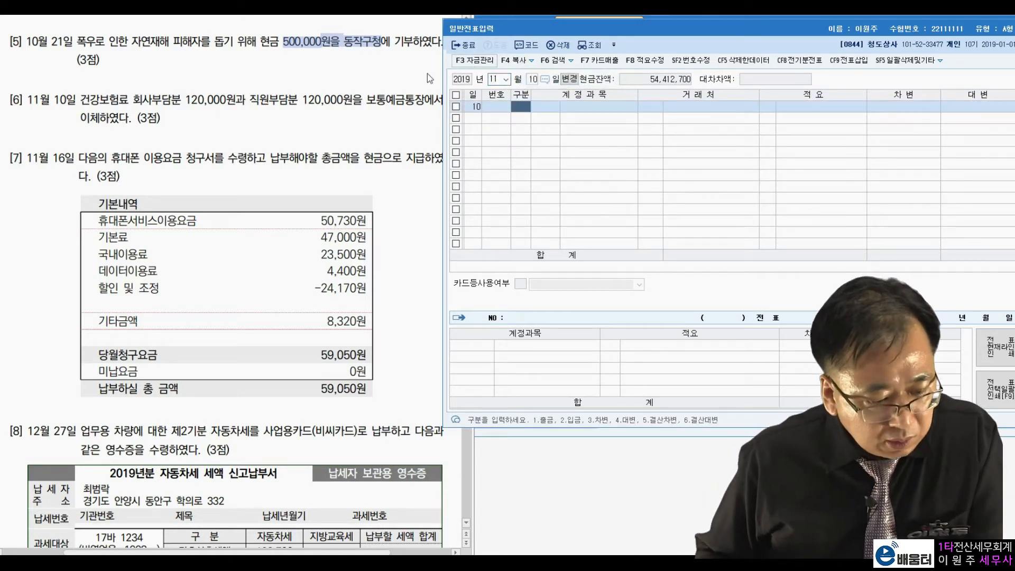
{"action": "left_click", "coordinate": [205, 122]}
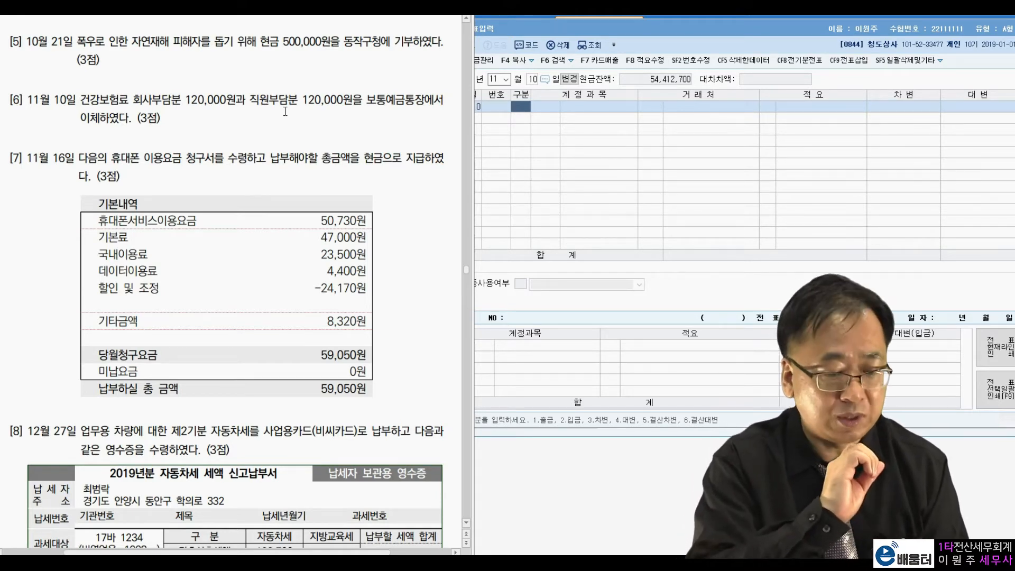
{"action": "left_click", "coordinate": [527, 113]}
{"action": "type", "text": "1"}
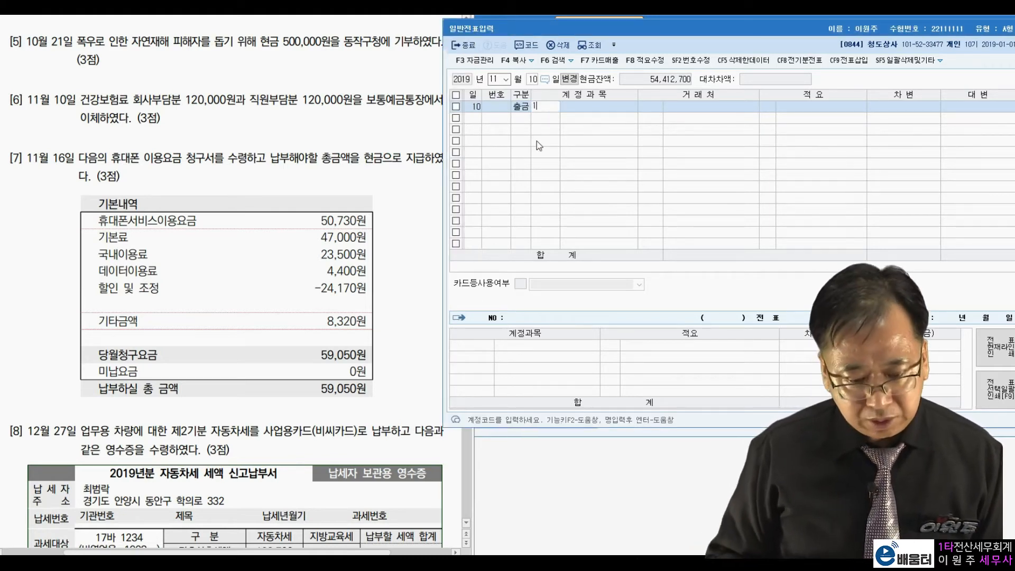
{"action": "key", "text": "Return"}
{"action": "key", "text": "Escape"}
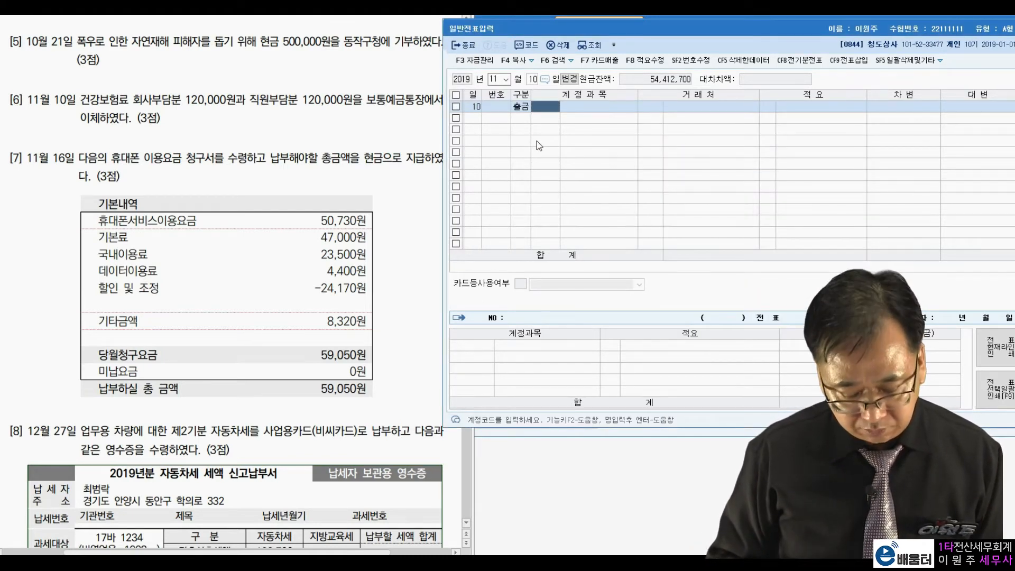
{"action": "key", "text": "Left"}
Enter the first November 10 debit line as account 811 복리후생비 for the company's share of 120,000
{"action": "type", "text": "3811"}
{"action": "key", "text": "Return"}
{"action": "key", "text": "Return"}
{"action": "key", "text": "Return"}
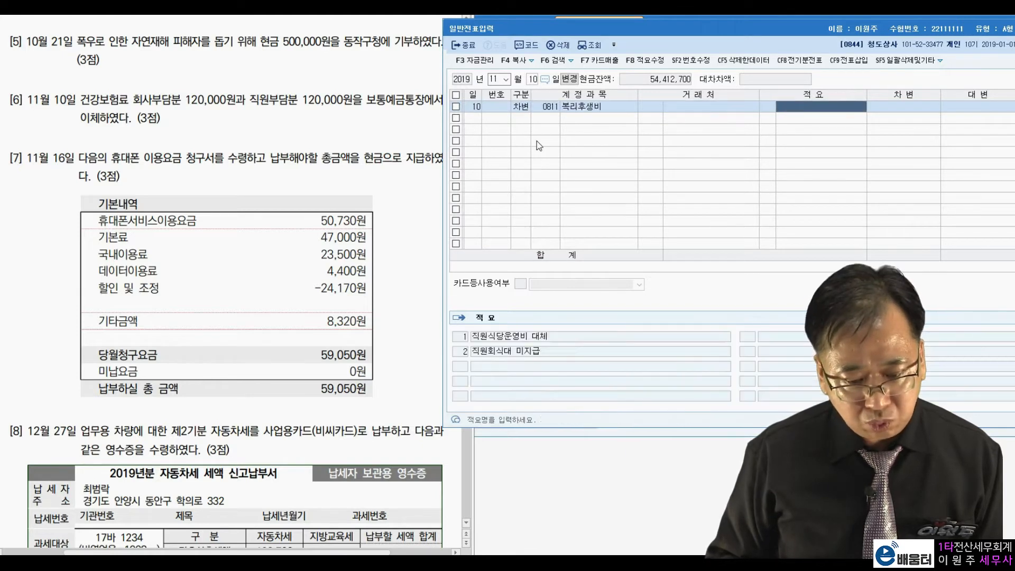
{"action": "type", "text": "1200000"}
{"action": "key", "text": "Return"}
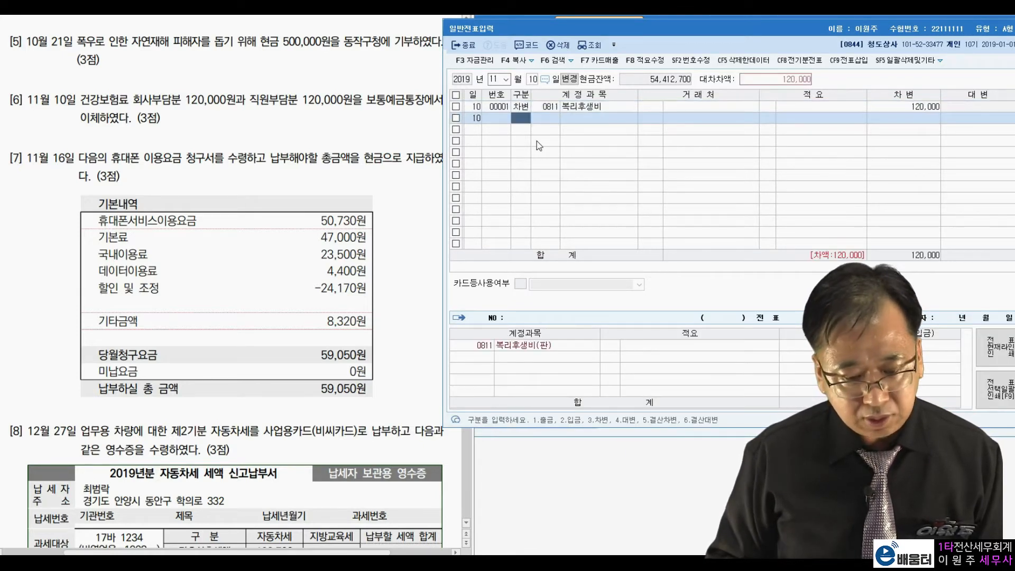
Add a second November 10 debit line to 예수금 for the employees' share of 120,000
{"action": "type", "text": "예수"}
{"action": "key", "text": "Return"}
{"action": "key", "text": "Return"}
{"action": "key", "text": "Return"}
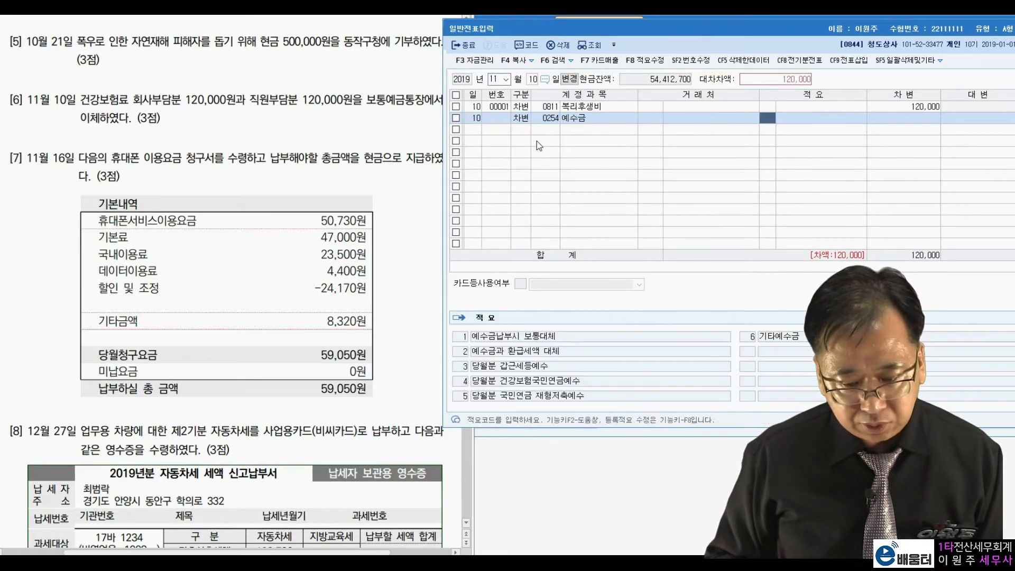
{"action": "type", "text": "1200000"}
{"action": "key", "text": "Return"}
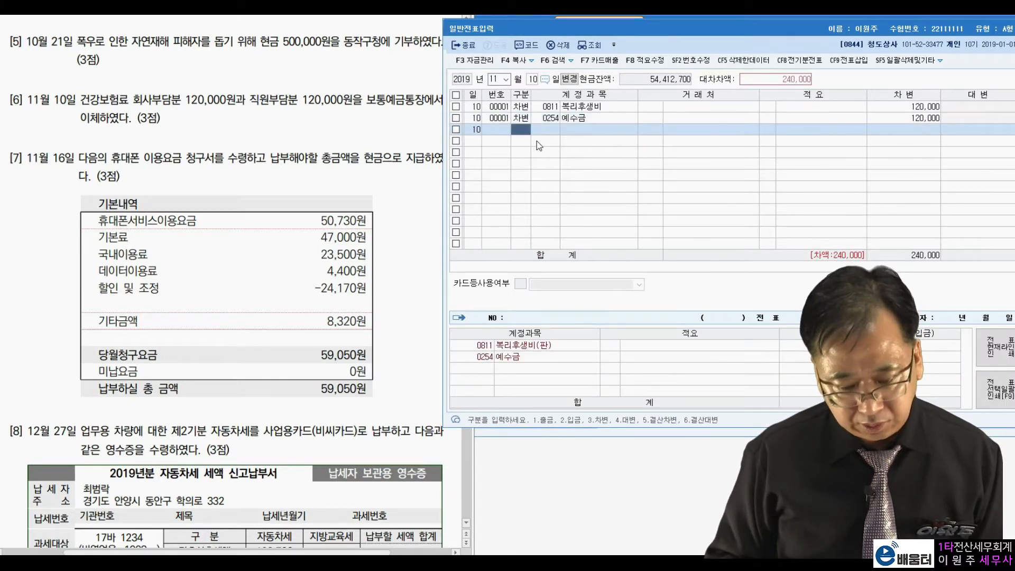
Complete the November 10 voucher with a credit line to account 103 보통예금 for 240,000
{"action": "type", "text": "103"}
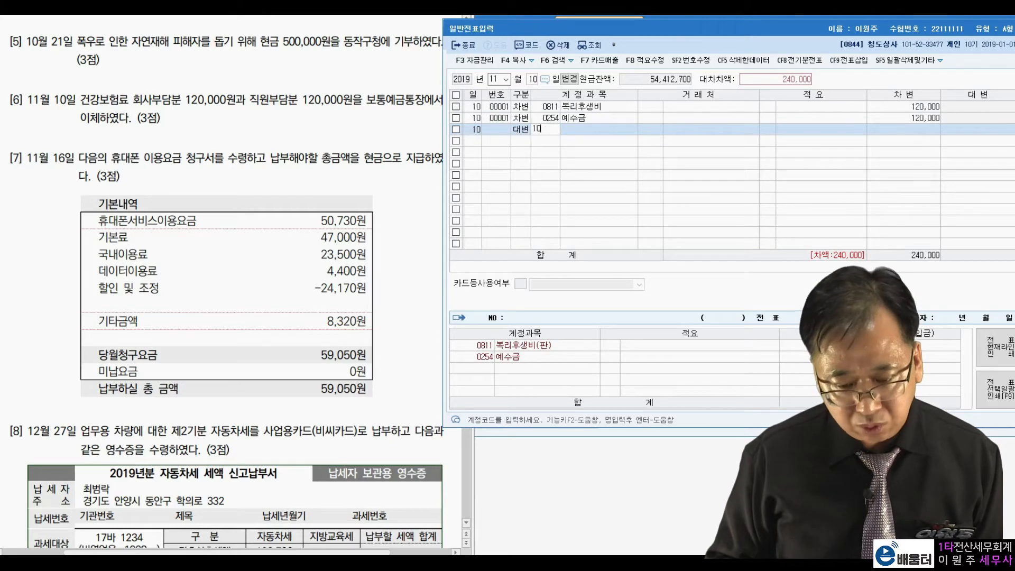
{"action": "key", "text": "Return"}
{"action": "key", "text": "Return"}
{"action": "key", "text": "Return"}
{"action": "key", "text": "Return"}
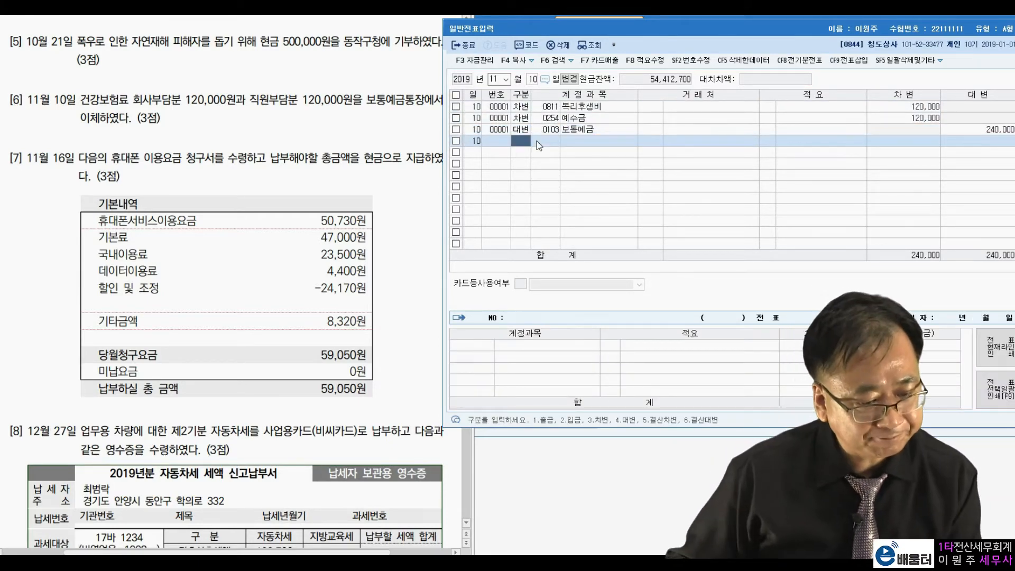
Change the voucher date to November 16 and read transaction [7] with the total due on the mobile phone bill
{"action": "left_click", "coordinate": [533, 79]}
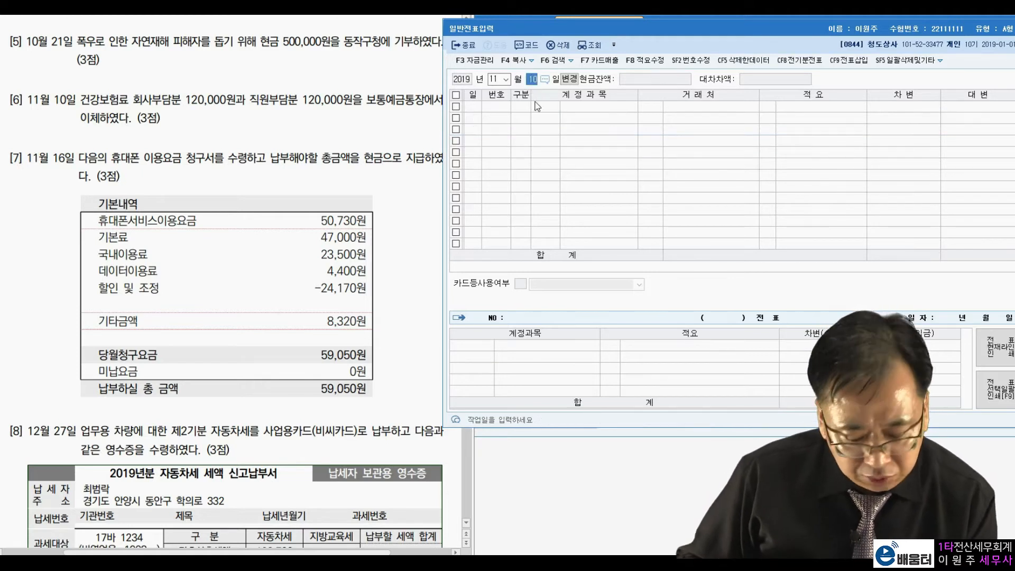
{"action": "type", "text": "16"}
{"action": "key", "text": "Return"}
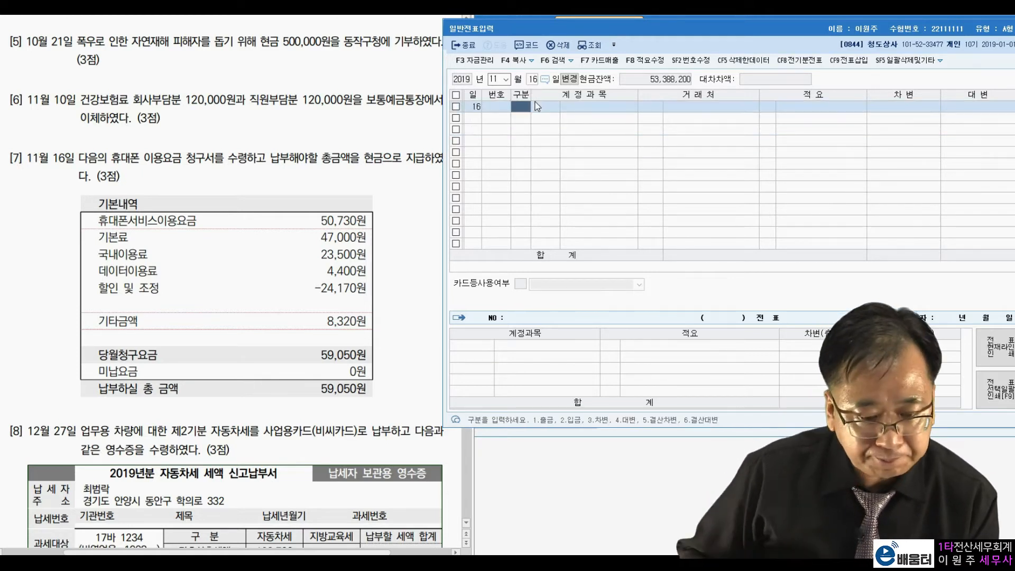
{"action": "left_click", "coordinate": [254, 172]}
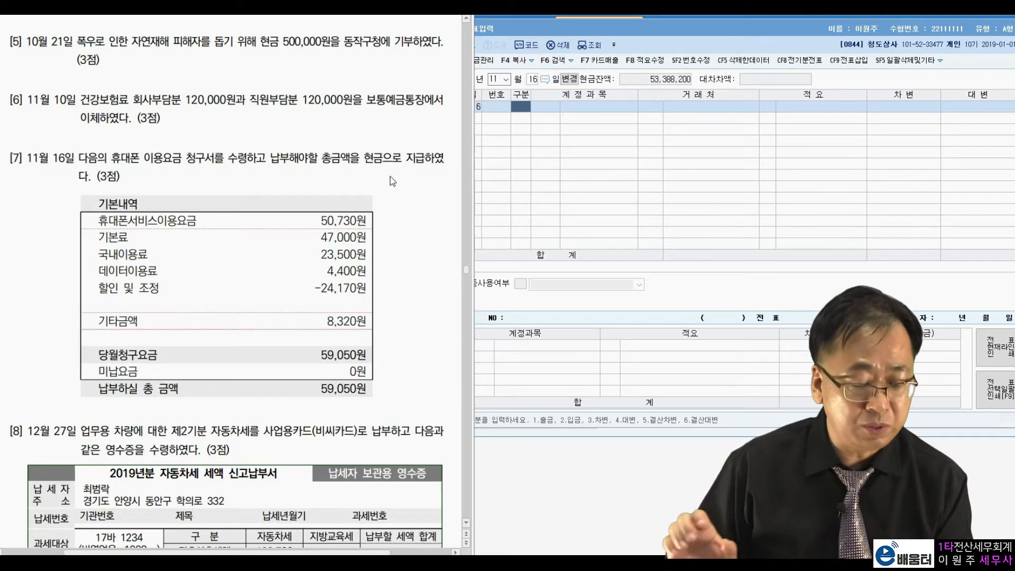
{"action": "left_click_drag", "start_coordinate": [122, 160], "coordinate": [184, 160]}
{"action": "left_click", "coordinate": [327, 175]}
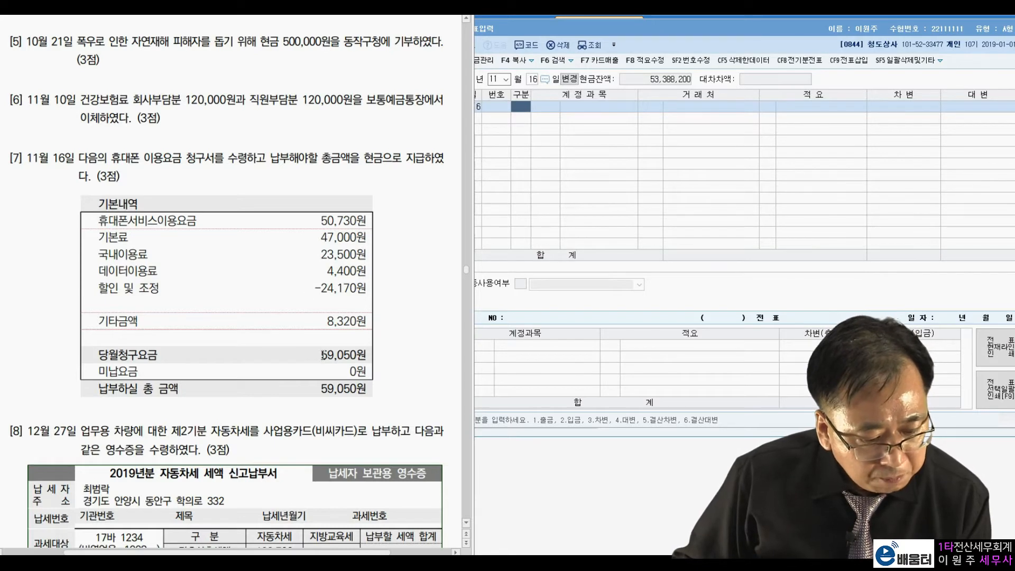
{"action": "left_click_drag", "start_coordinate": [321, 355], "coordinate": [358, 354]}
{"action": "left_click_drag", "start_coordinate": [320, 389], "coordinate": [363, 393]}
{"action": "left_click", "coordinate": [399, 344]}
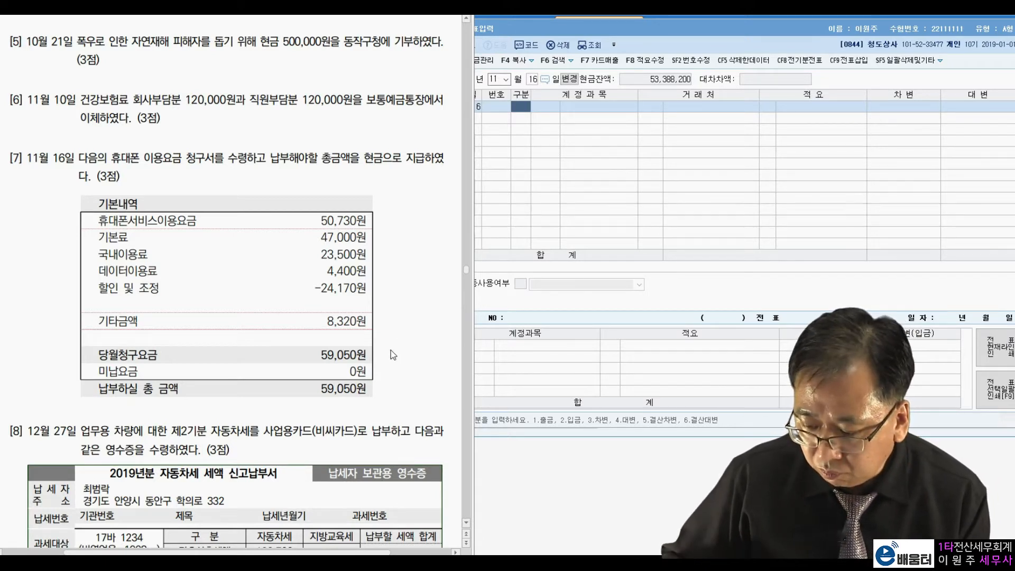
Enter the November 16 debit line as account 814 통신비 (판매관리비) for 59,050
{"action": "left_click", "coordinate": [603, 157]}
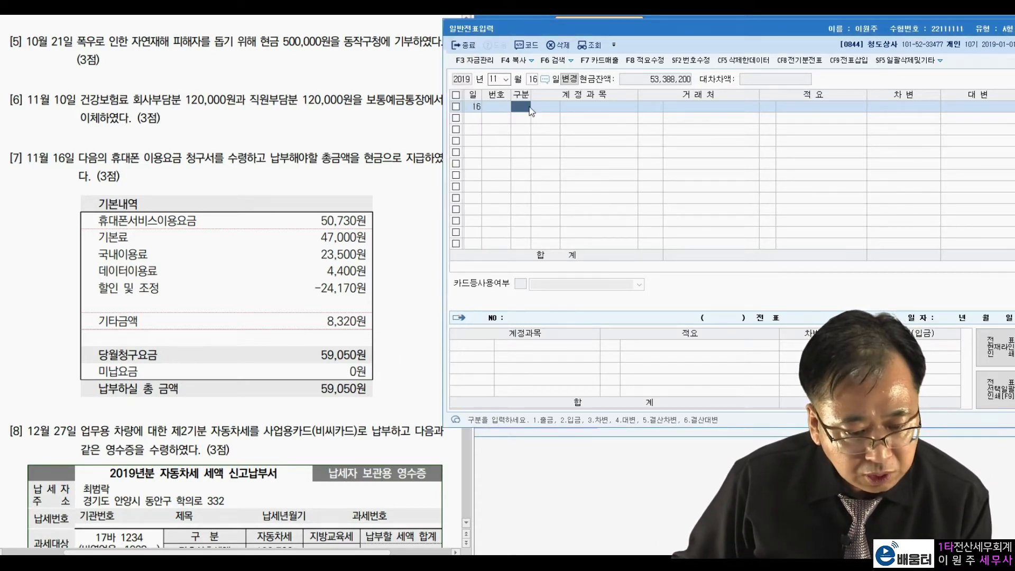
{"action": "type", "text": "3"}
{"action": "type", "text": "통신"}
{"action": "type", "text": "비"}
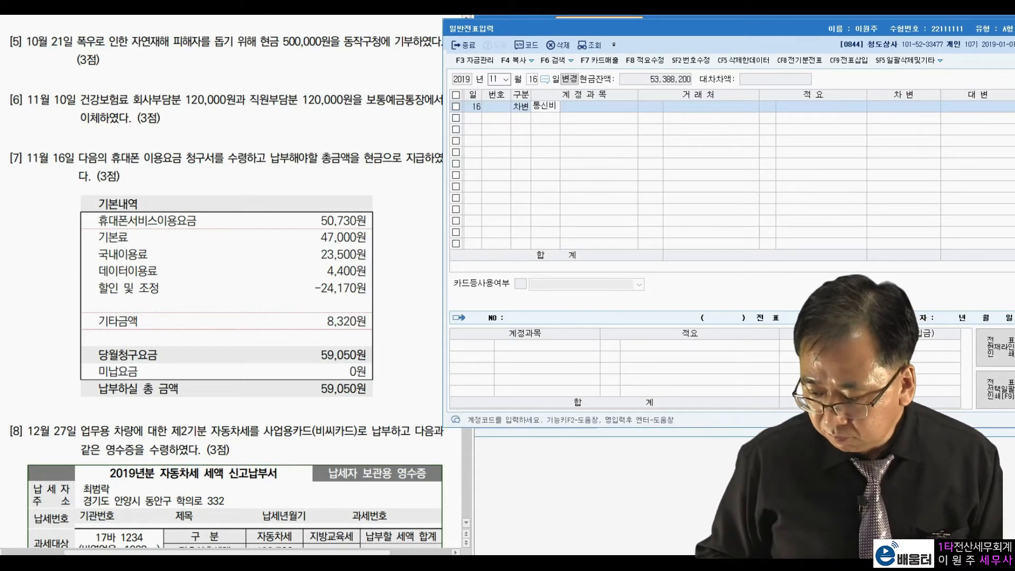
{"action": "key", "text": "Return"}
{"action": "key", "text": "Down"}
{"action": "key", "text": "Down"}
{"action": "key", "text": "Down"}
{"action": "key", "text": "Down"}
{"action": "key", "text": "Down"}
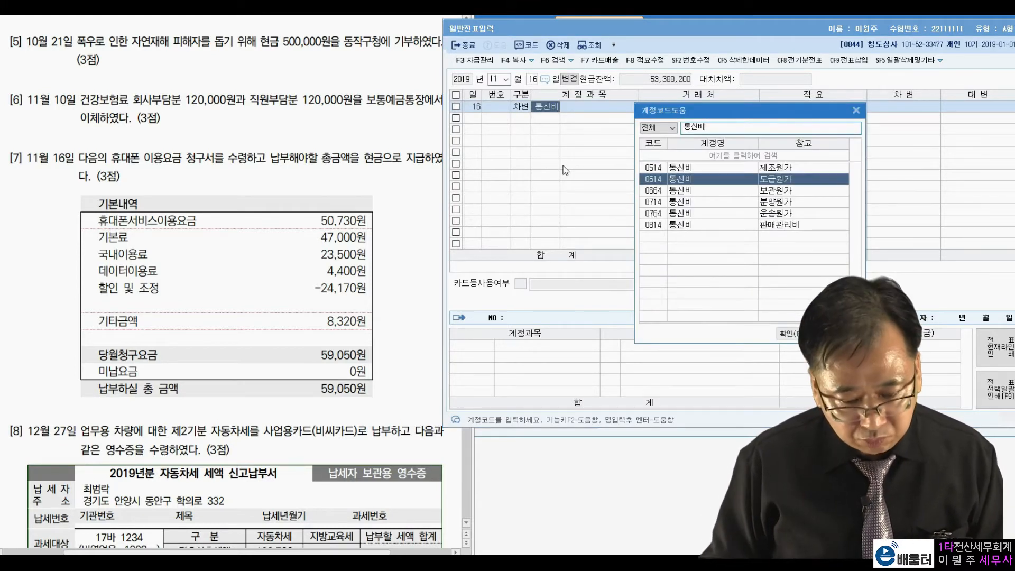
{"action": "key", "text": "Return"}
{"action": "key", "text": "Return"}
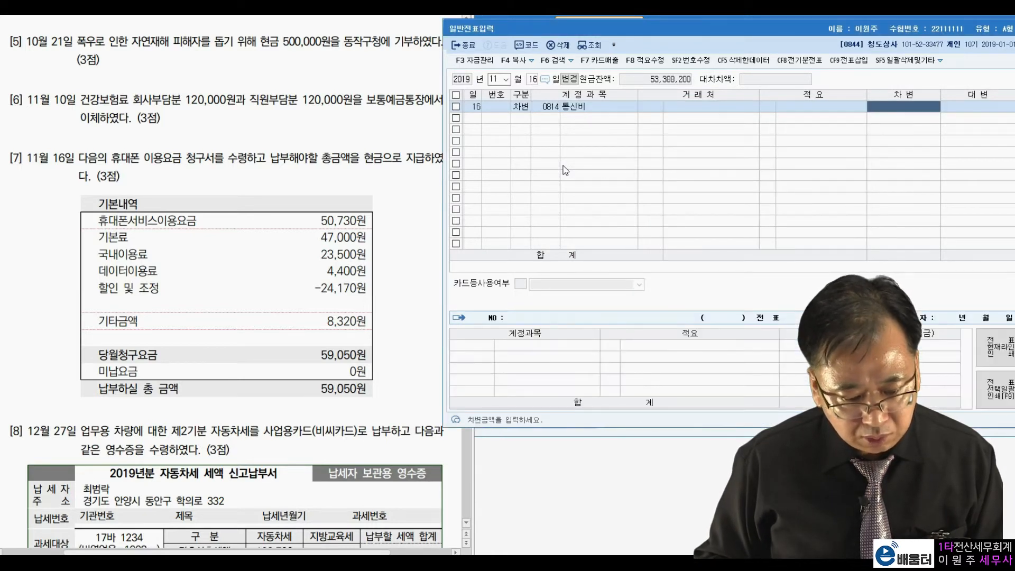
{"action": "type", "text": "59,050"}
Add the November 16 credit line to account 101 현금 for 59,050
{"action": "key", "text": "Return"}
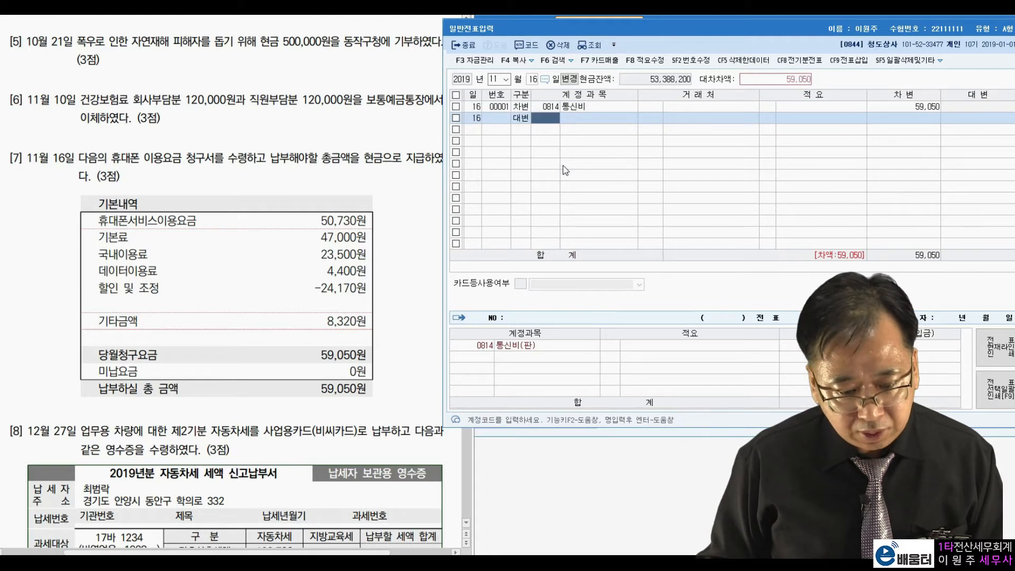
{"action": "type", "text": "101"}
{"action": "key", "text": "Return"}
{"action": "key", "text": "Return"}
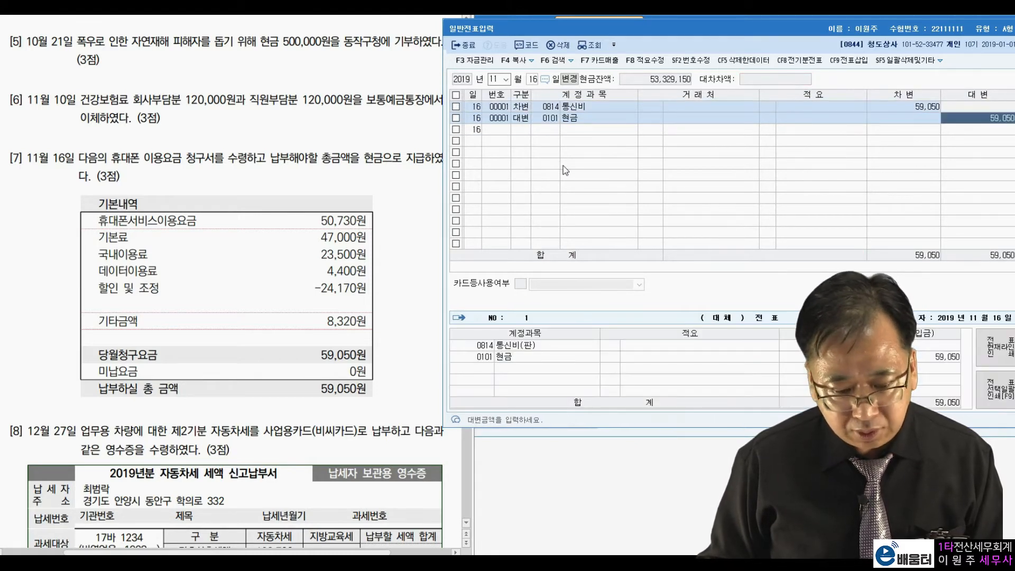
{"action": "key", "text": "Return"}
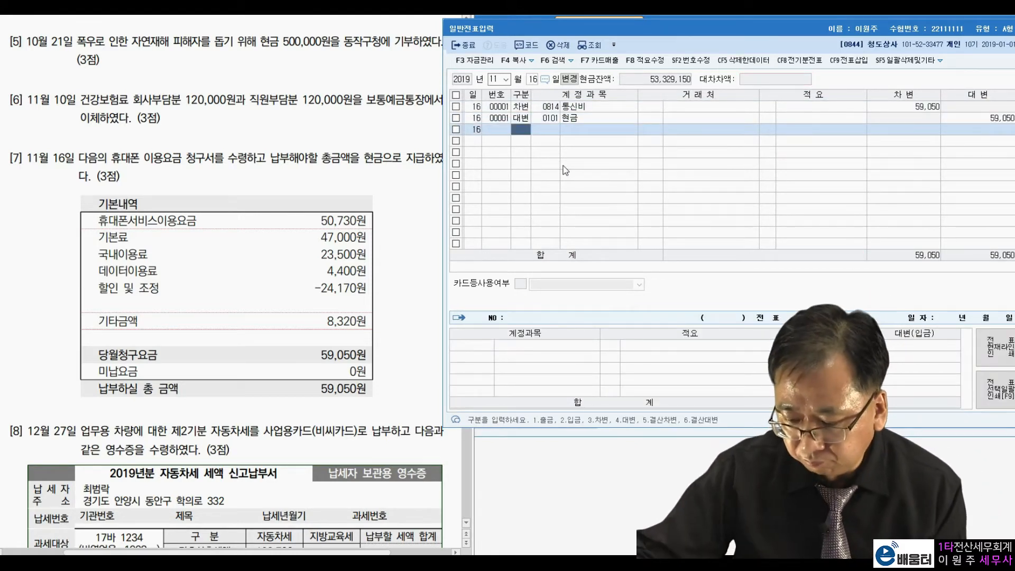
Bring up transaction [8] in the exam paper and change the voucher date to December 27
{"action": "left_click", "coordinate": [295, 348]}
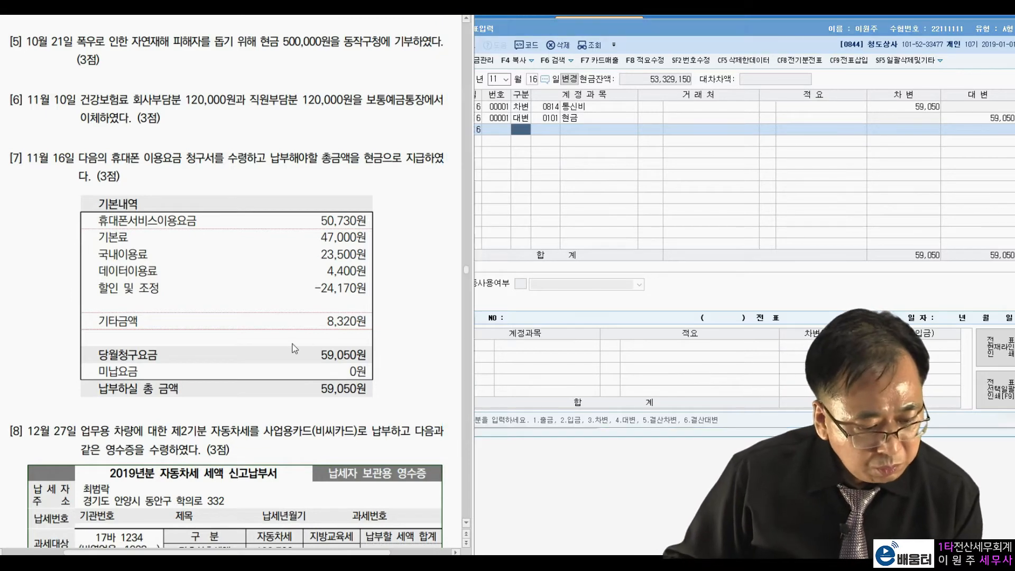
{"action": "scroll", "coordinate": [296, 347], "scroll_direction": "down", "scroll_amount": 4}
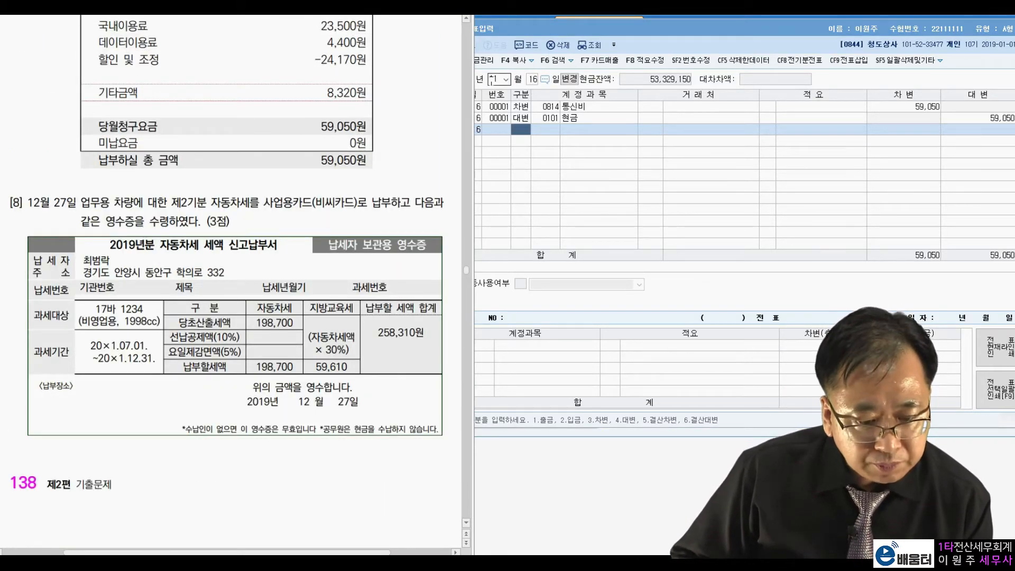
{"action": "left_click", "coordinate": [497, 79]}
{"action": "type", "text": "1227"}
{"action": "key", "text": "Return"}
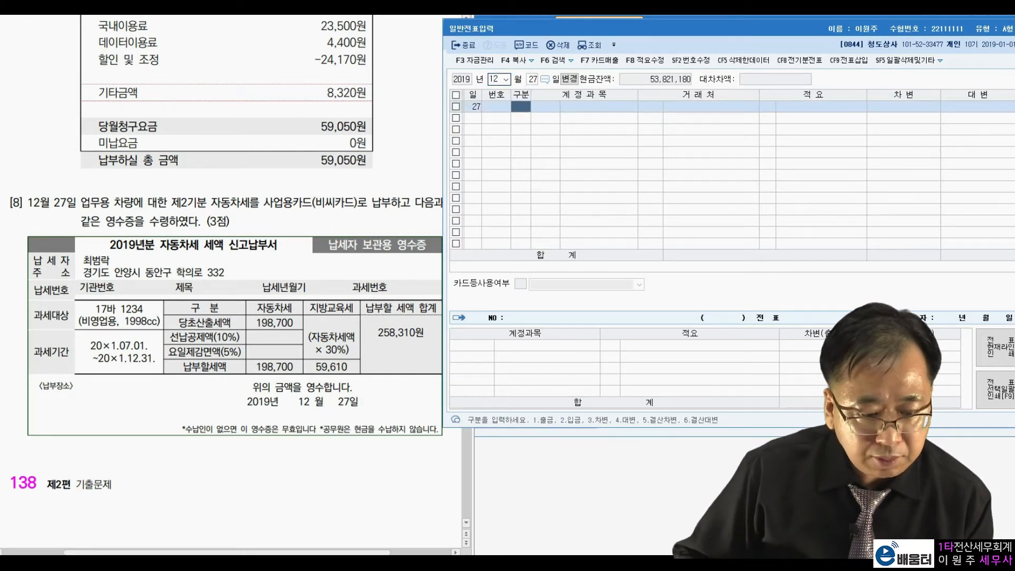
Read transaction [8] and temporarily mark the tax amounts and the total payable on the car tax receipt
{"action": "left_click", "coordinate": [263, 218]}
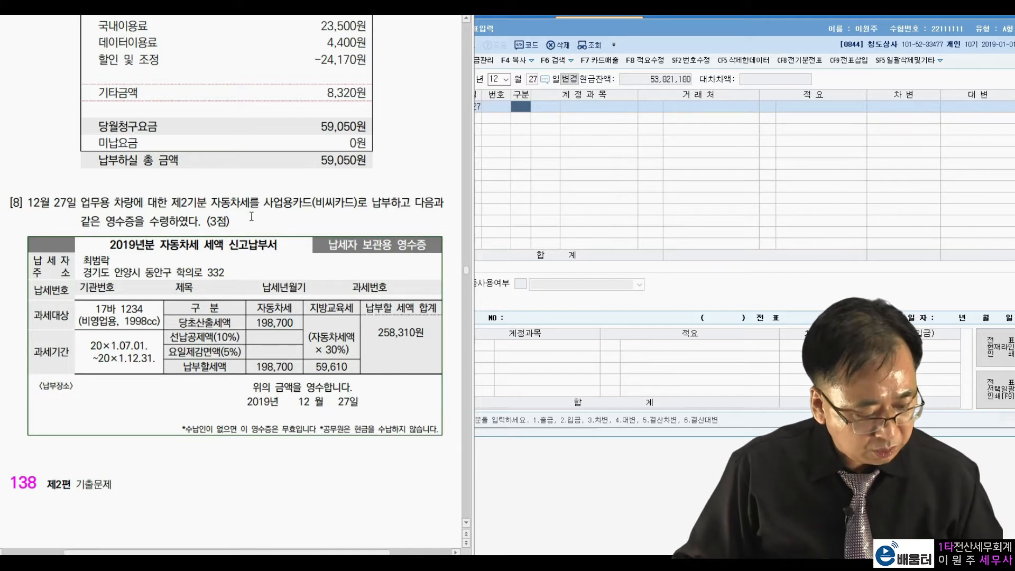
{"action": "key", "text": "ctrl+2"}
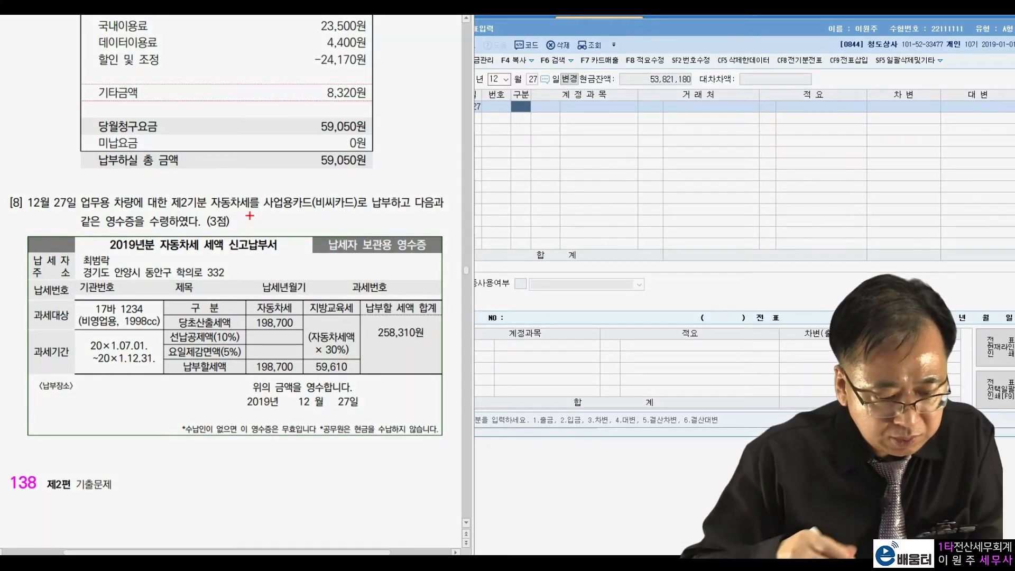
{"action": "mouse_move", "coordinate": [420, 345]}
{"action": "left_mouse_down"}
{"action": "mouse_move", "coordinate": [373, 338]}
{"action": "mouse_move", "coordinate": [430, 312]}
{"action": "mouse_move", "coordinate": [402, 349]}
{"action": "left_mouse_up"}
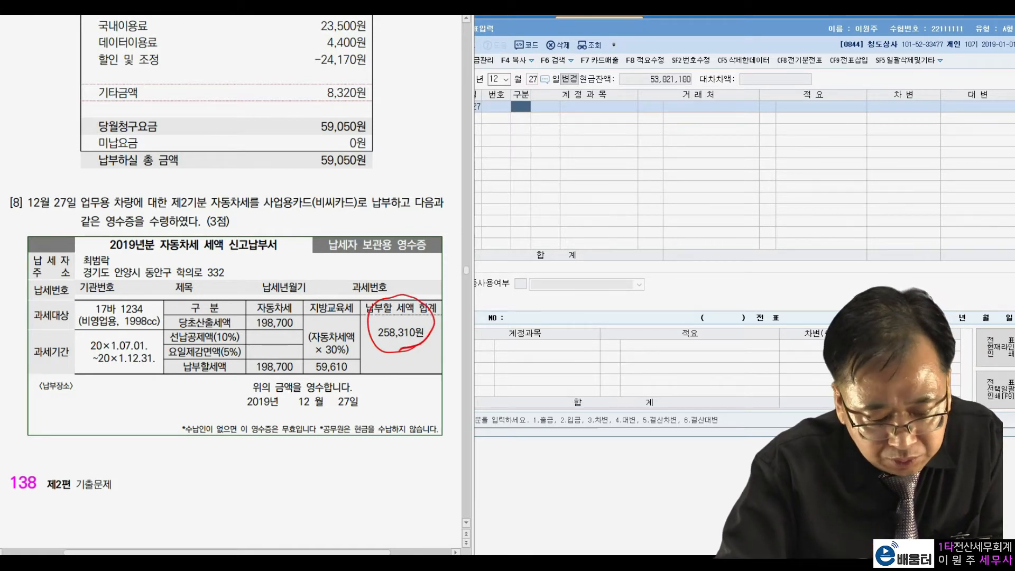
{"action": "left_click_drag", "start_coordinate": [270, 352], "coordinate": [276, 350]}
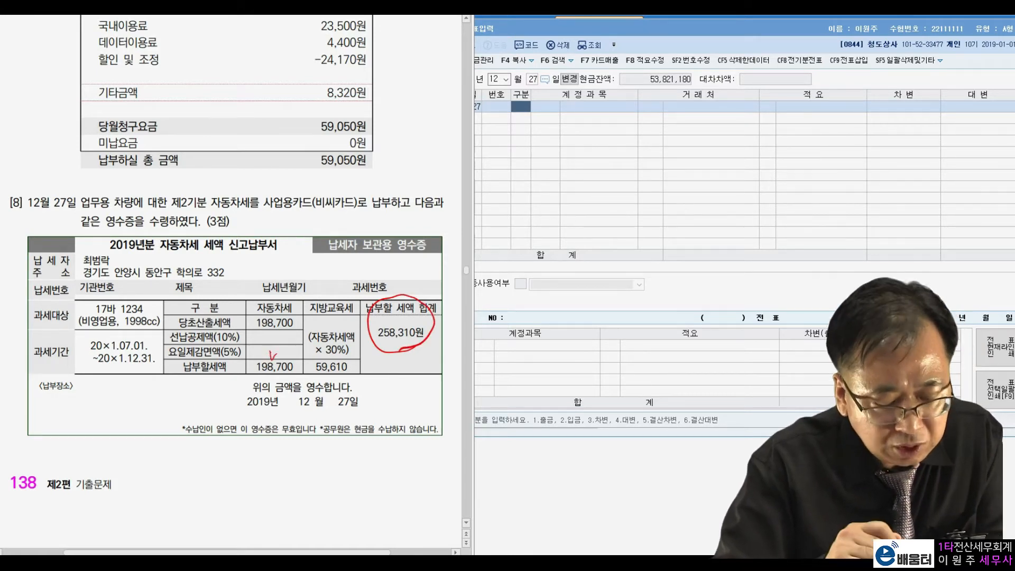
{"action": "mouse_move", "coordinate": [417, 346]}
{"action": "left_mouse_down"}
{"action": "mouse_move", "coordinate": [415, 296]}
{"action": "mouse_move", "coordinate": [408, 354]}
{"action": "left_mouse_up"}
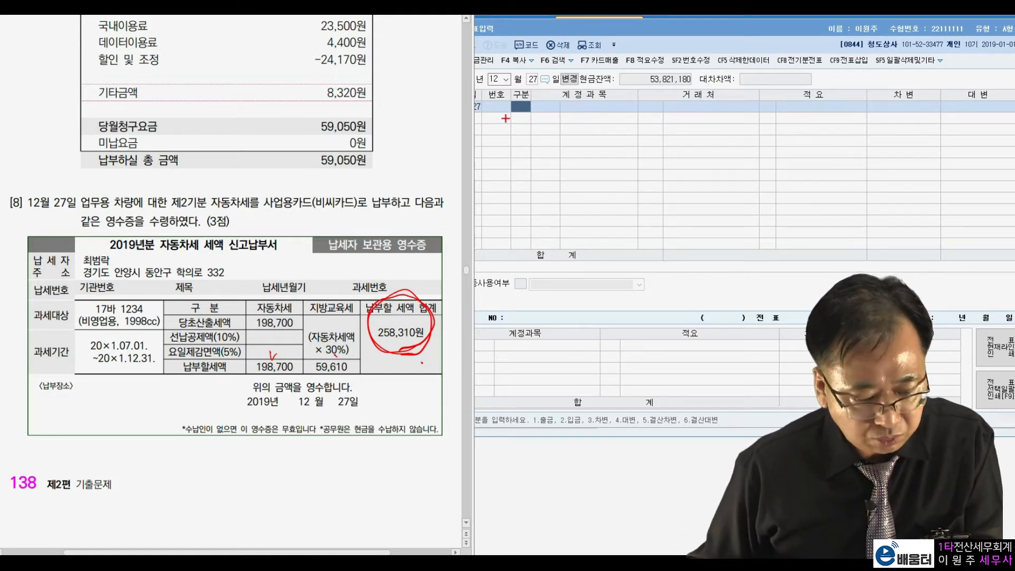
{"action": "key", "text": "Escape"}
Enter the December 27 debit line as account 822 차량유지비 (판매관리비) for 258,310
{"action": "left_click", "coordinate": [521, 108]}
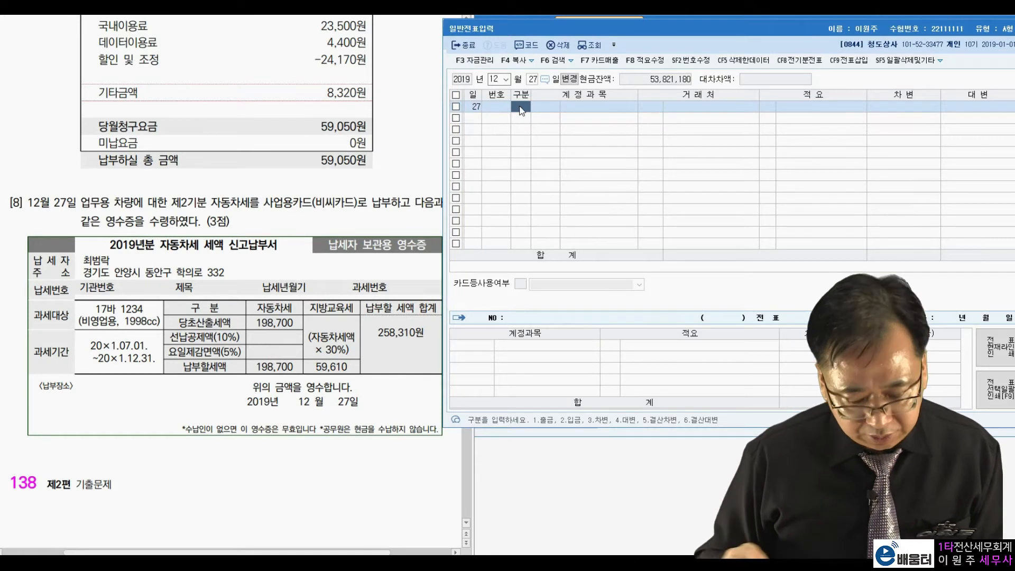
{"action": "type", "text": "3"}
{"action": "type", "text": "차량"}
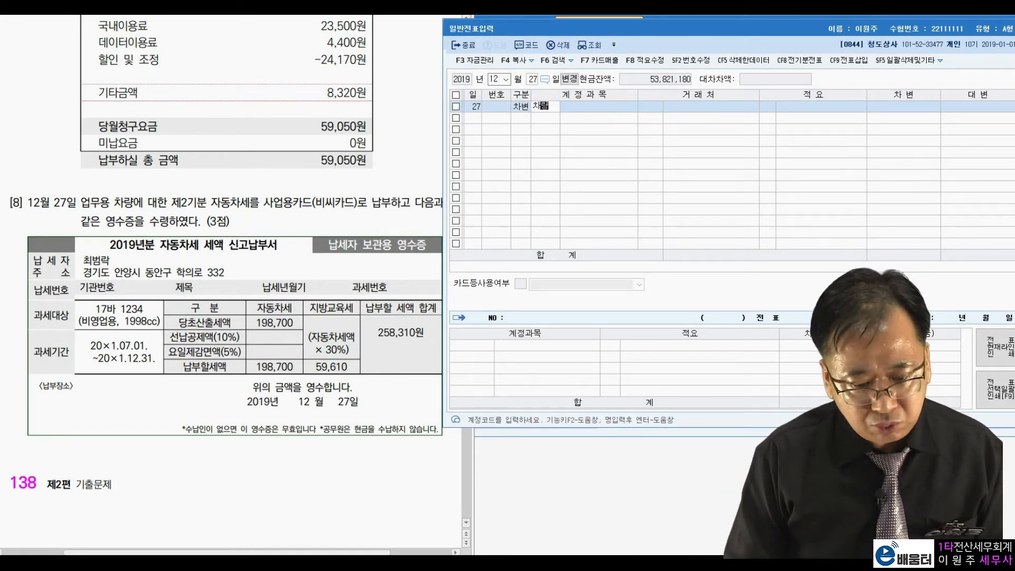
{"action": "key", "text": "Return"}
{"action": "key", "text": "Down"}
{"action": "key", "text": "Down"}
{"action": "key", "text": "Down"}
{"action": "key", "text": "Down"}
{"action": "key", "text": "Down"}
{"action": "key", "text": "Down"}
{"action": "key", "text": "Down"}
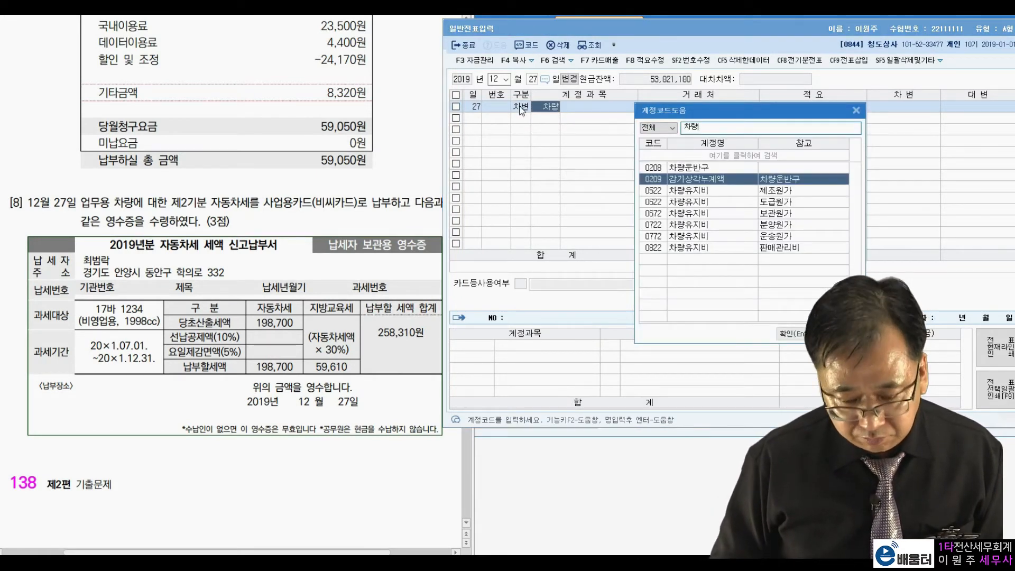
{"action": "key", "text": "Return"}
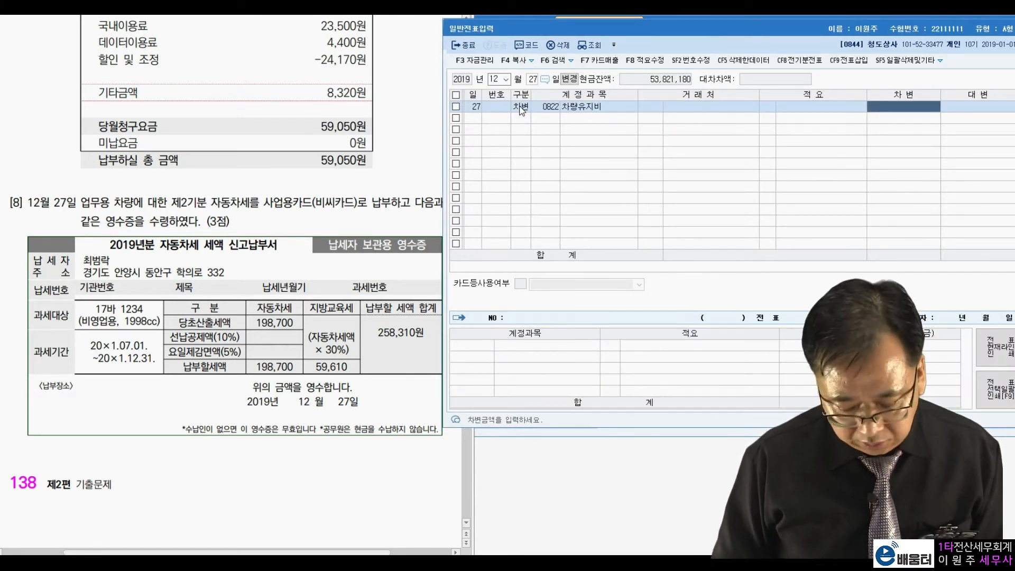
{"action": "type", "text": "258310"}
{"action": "key", "text": "Return"}
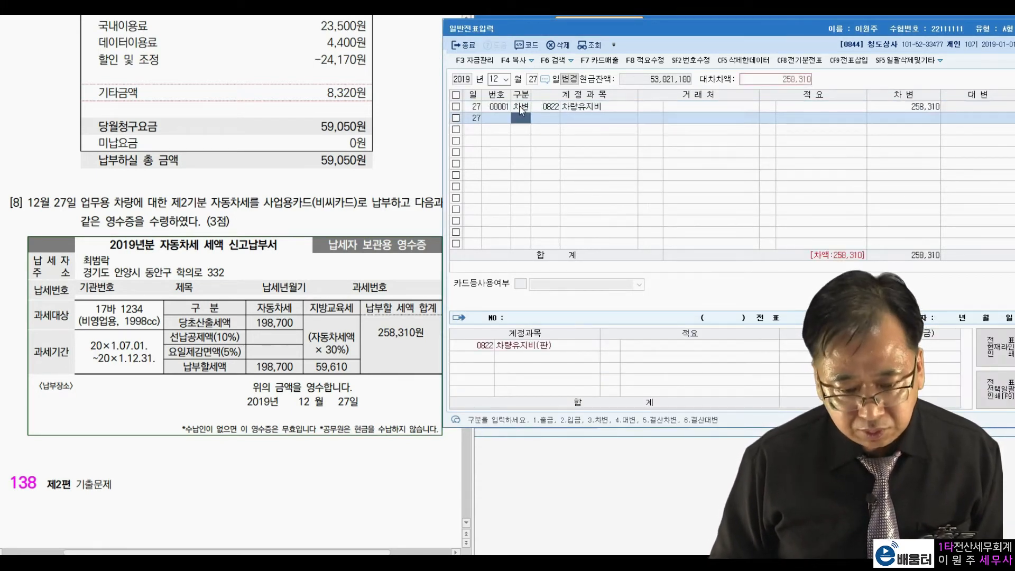
Add the December 27 credit line to 미지급금 with 비씨카드 as the counterparty for 258,310
{"action": "type", "text": "4미지급"}
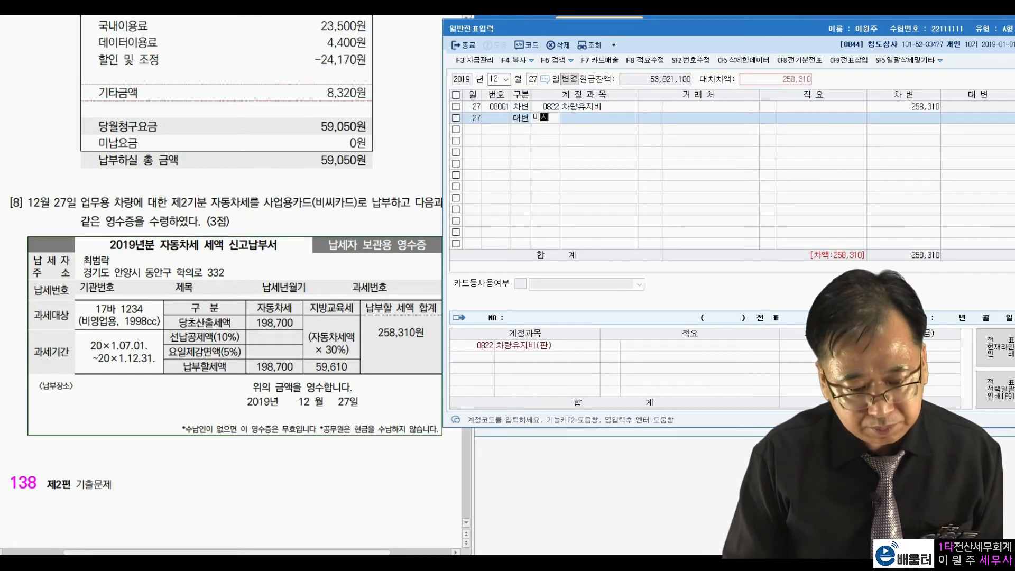
{"action": "key", "text": "Return"}
{"action": "key", "text": "Return"}
{"action": "type", "text": "비씨"}
{"action": "key", "text": "Return"}
{"action": "key", "text": "Return"}
{"action": "key", "text": "Return"}
{"action": "key", "text": "Return"}
{"action": "key", "text": "Return"}
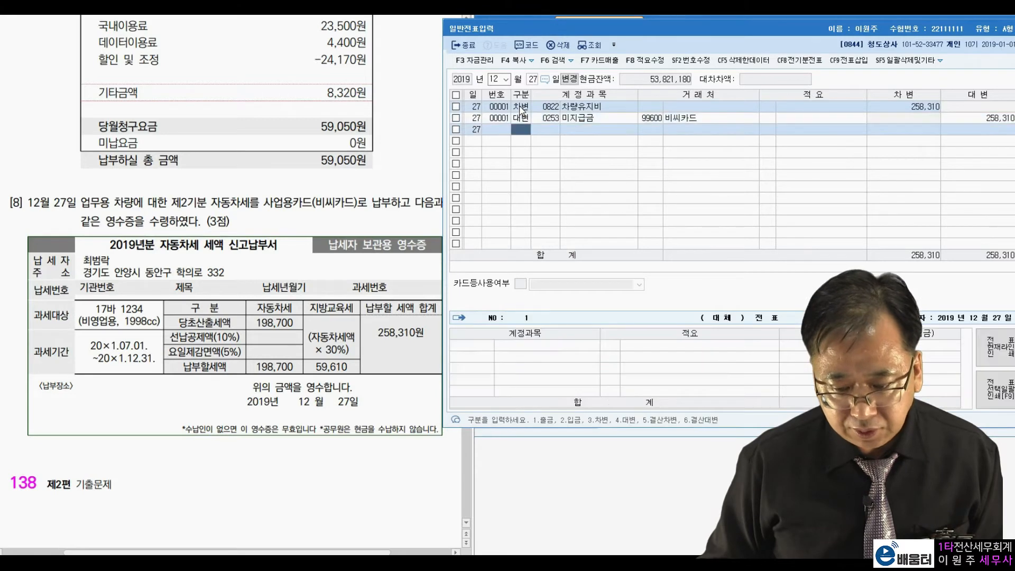
{"action": "type", "text": "4"}
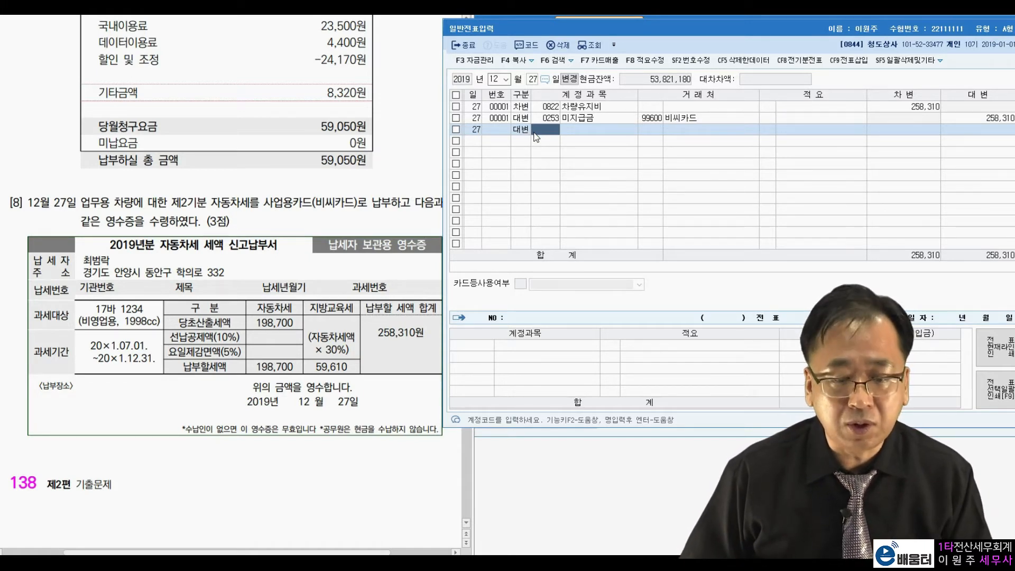
{"action": "key", "text": "F5"}
{"action": "key", "text": "Return"}
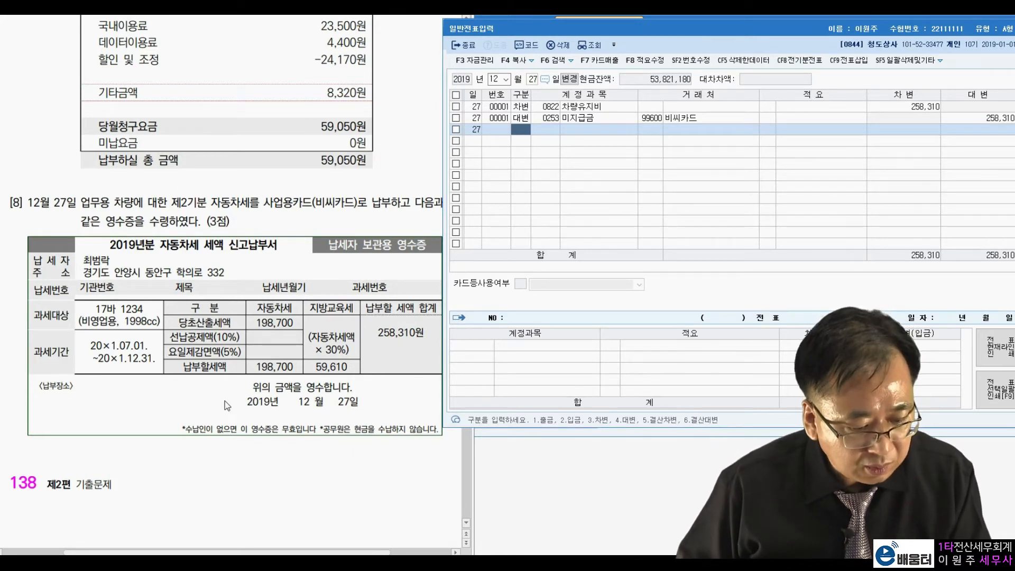
Read 문제 5 on voucher corrections in the exam paper and open the November 15 vouchers for item [1]
{"action": "left_click", "coordinate": [247, 453]}
{"action": "scroll", "coordinate": [251, 454], "scroll_direction": "down", "scroll_amount": 10}
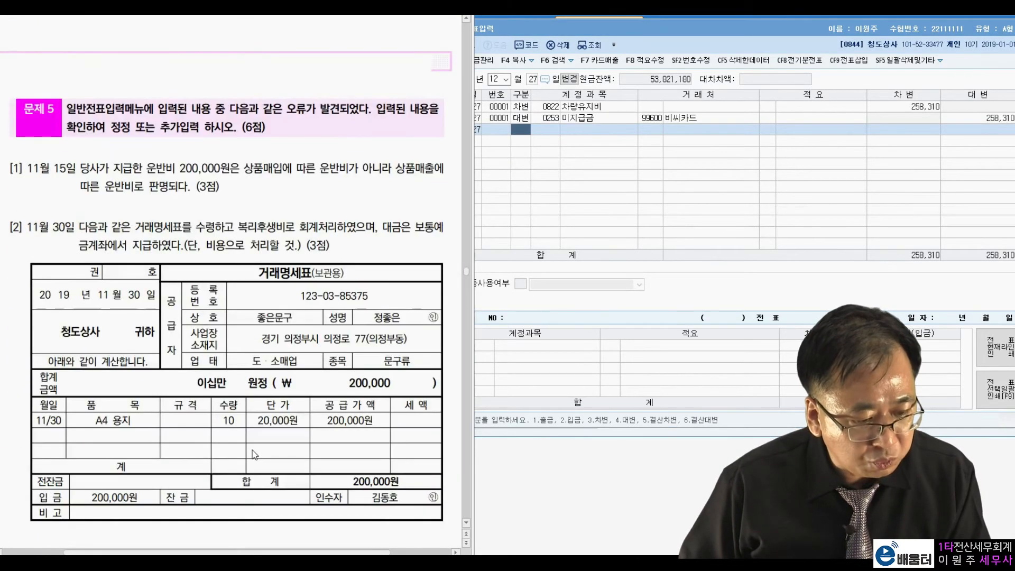
{"action": "scroll", "coordinate": [252, 450], "scroll_direction": "down", "scroll_amount": 1}
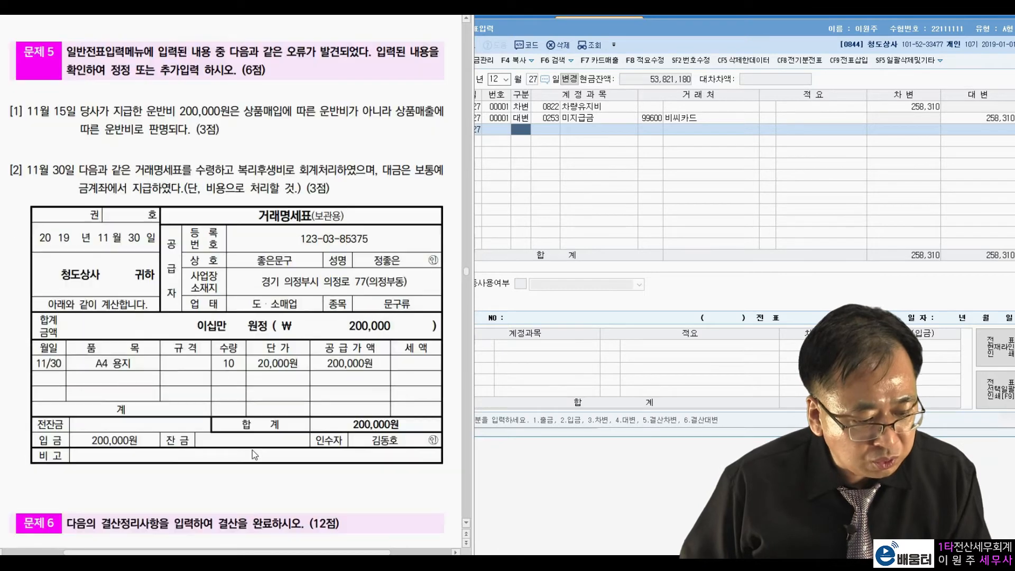
{"action": "scroll", "coordinate": [252, 450], "scroll_direction": "up", "scroll_amount": 1}
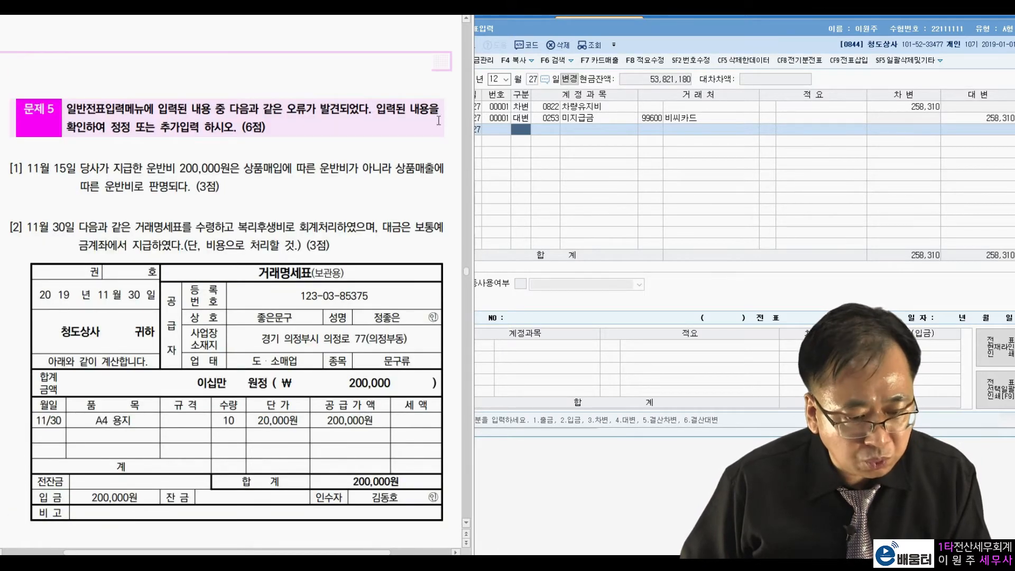
{"action": "left_click", "coordinate": [498, 89]}
{"action": "type", "text": "11"}
{"action": "key", "text": "Return"}
{"action": "type", "text": "15"}
{"action": "key", "text": "Return"}
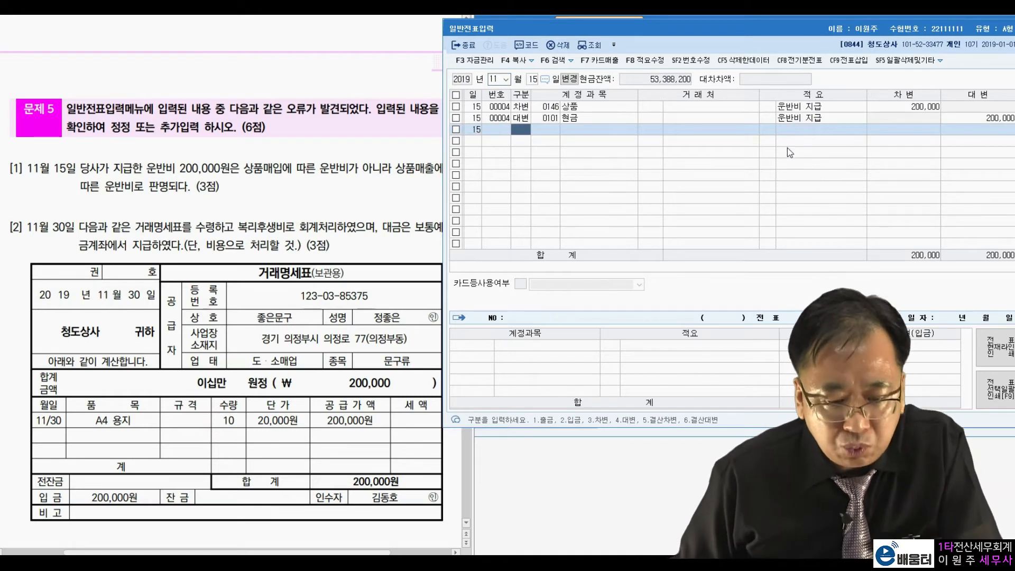
Review the debit and credit lines of the November 15 voucher against item [1] of 문제 5
{"action": "left_click", "coordinate": [876, 108]}
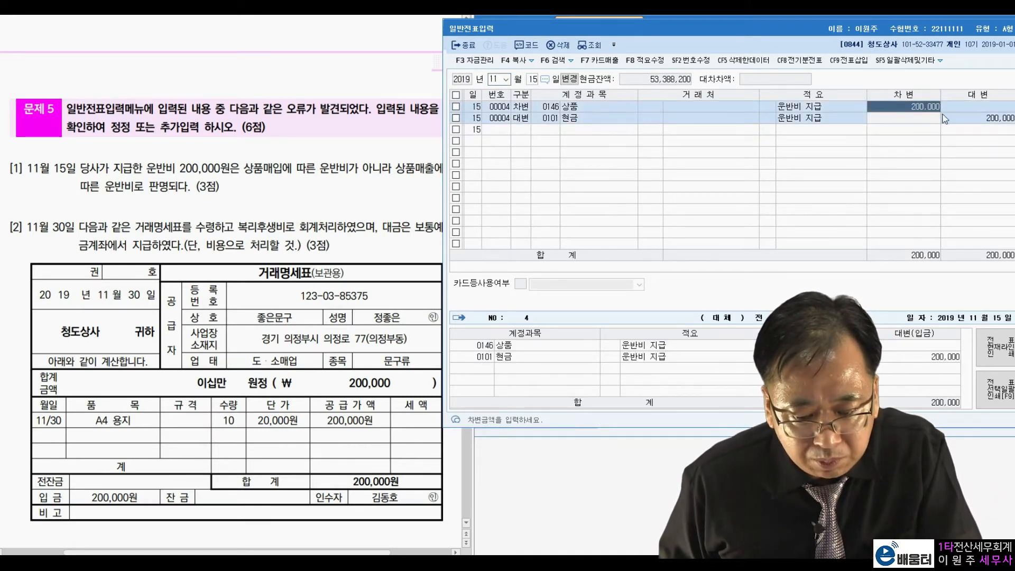
{"action": "left_click", "coordinate": [958, 118]}
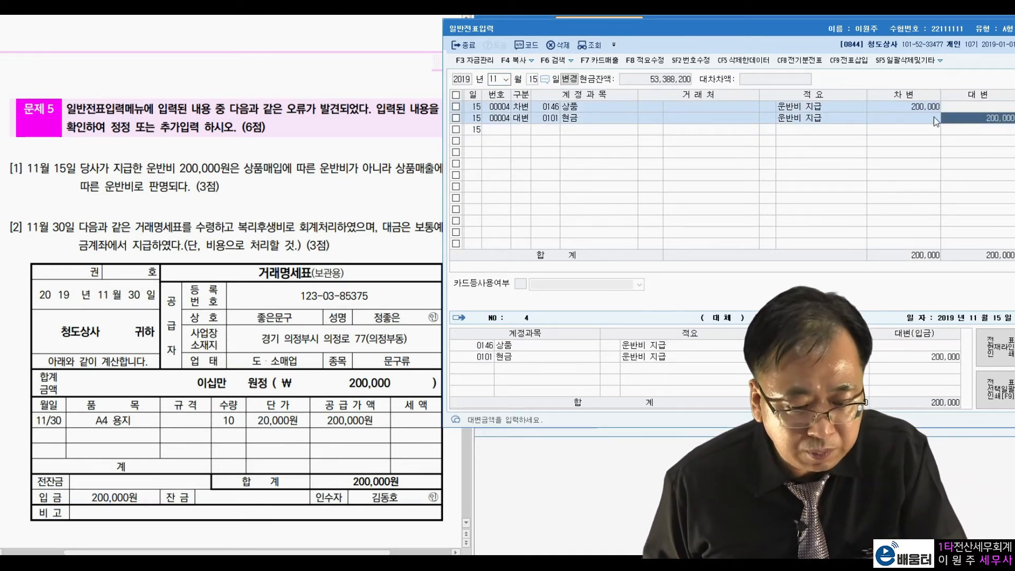
{"action": "left_click", "coordinate": [825, 106]}
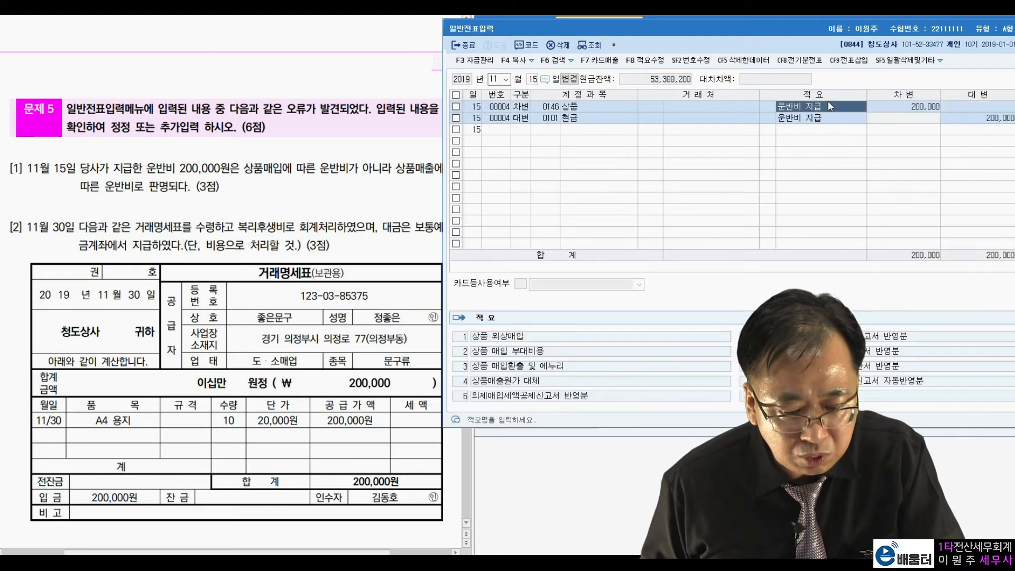
{"action": "left_click", "coordinate": [951, 118]}
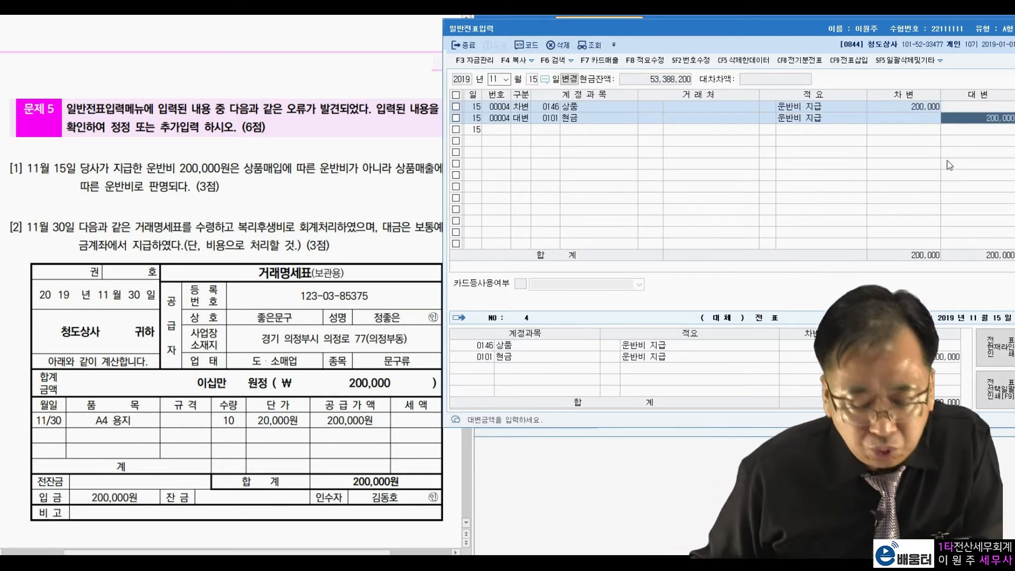
{"action": "left_click", "coordinate": [122, 177]}
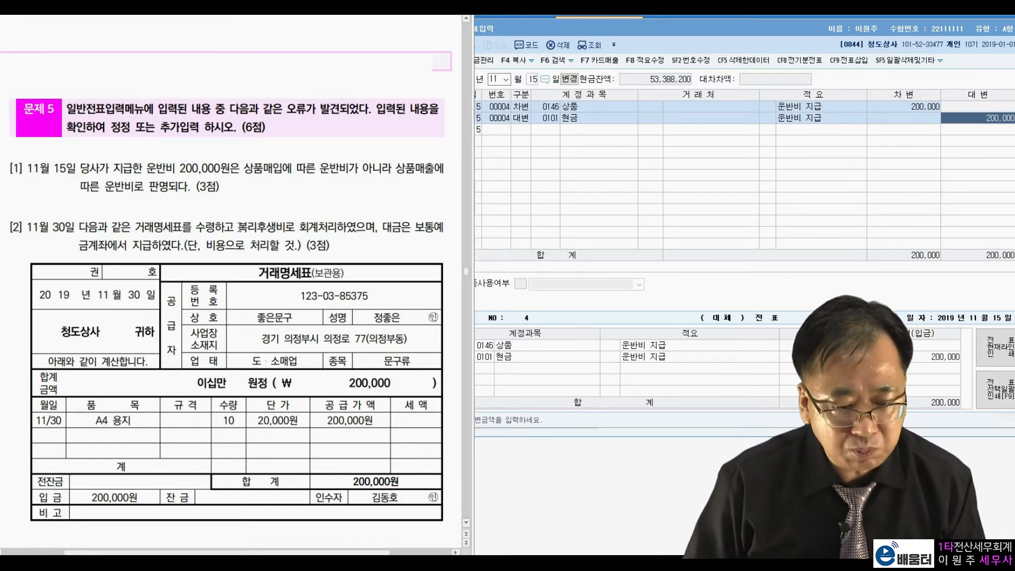
Change the debit account of the November 15 voucher to 0824 운반비 (판매관리비)
{"action": "left_click", "coordinate": [550, 110]}
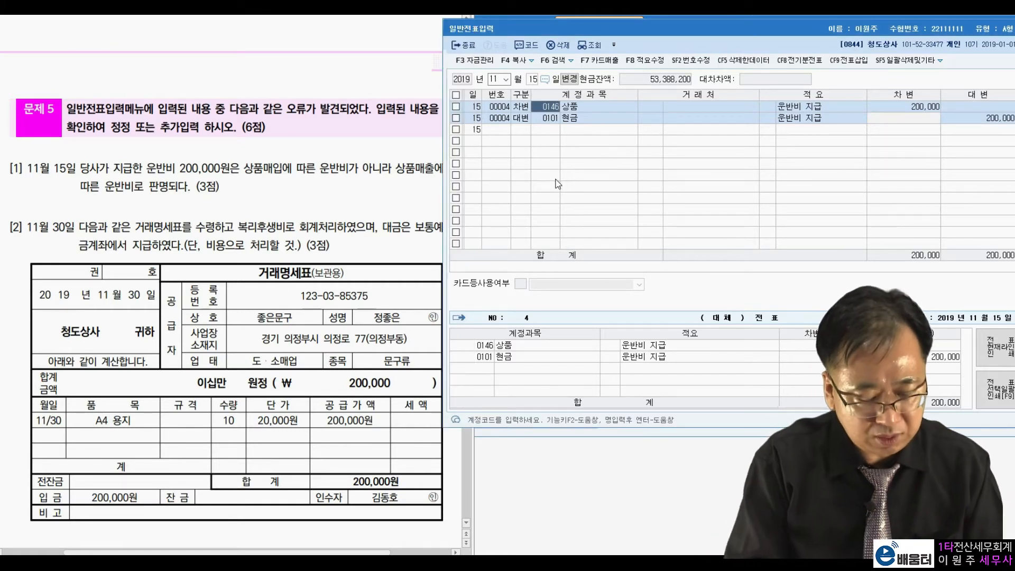
{"action": "type", "text": "운반"}
{"action": "key", "text": "Return"}
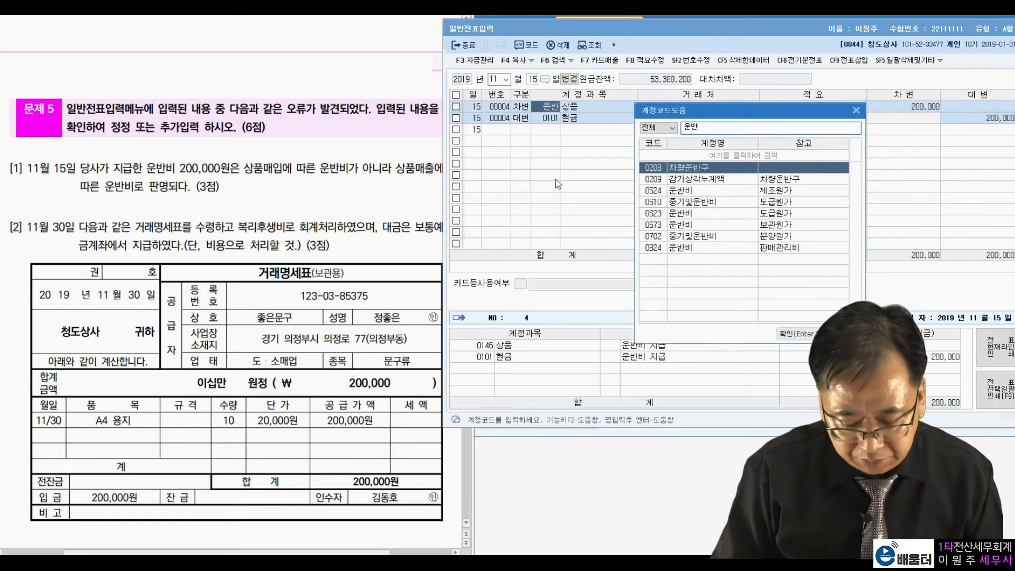
{"action": "key", "text": "Down"}
{"action": "key", "text": "Down"}
{"action": "key", "text": "Down"}
{"action": "key", "text": "Down"}
{"action": "key", "text": "Down"}
{"action": "key", "text": "Down"}
{"action": "key", "text": "Down"}
{"action": "key", "text": "Return"}
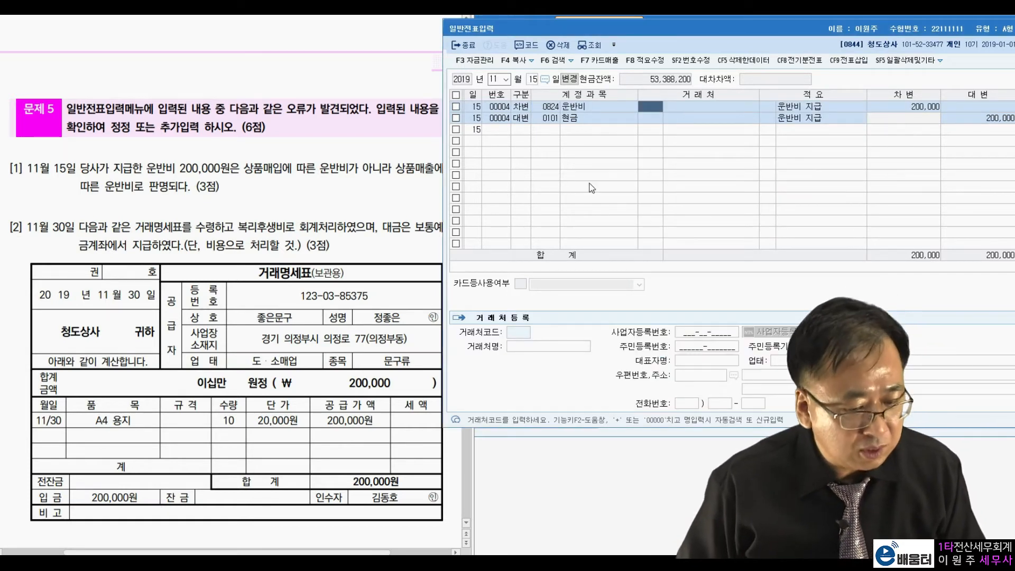
Open the November 30 vouchers for item [2] and check their debit and credit lines
{"action": "left_click", "coordinate": [534, 79]}
{"action": "type", "text": "30"}
{"action": "key", "text": "Return"}
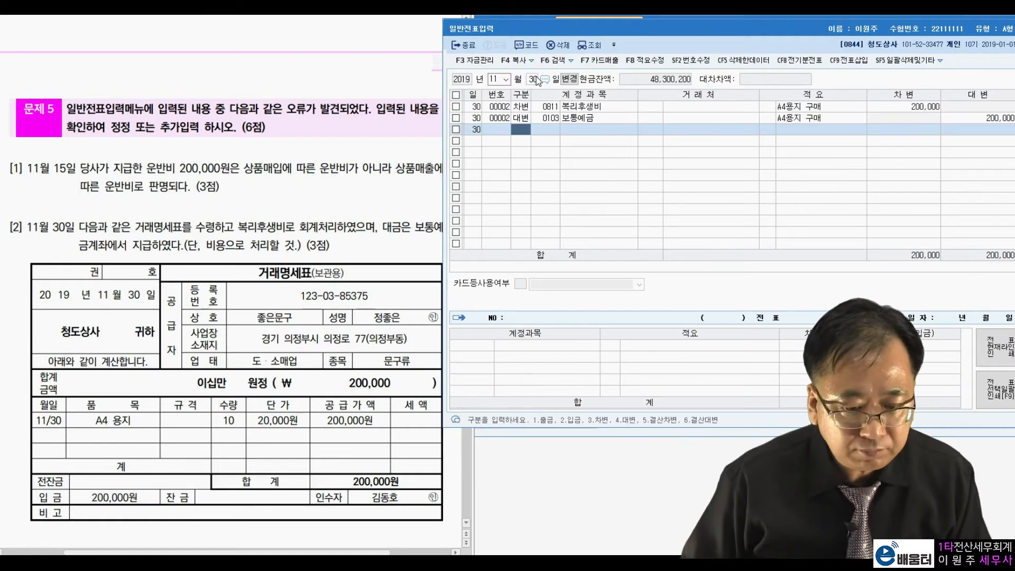
{"action": "left_click", "coordinate": [964, 119]}
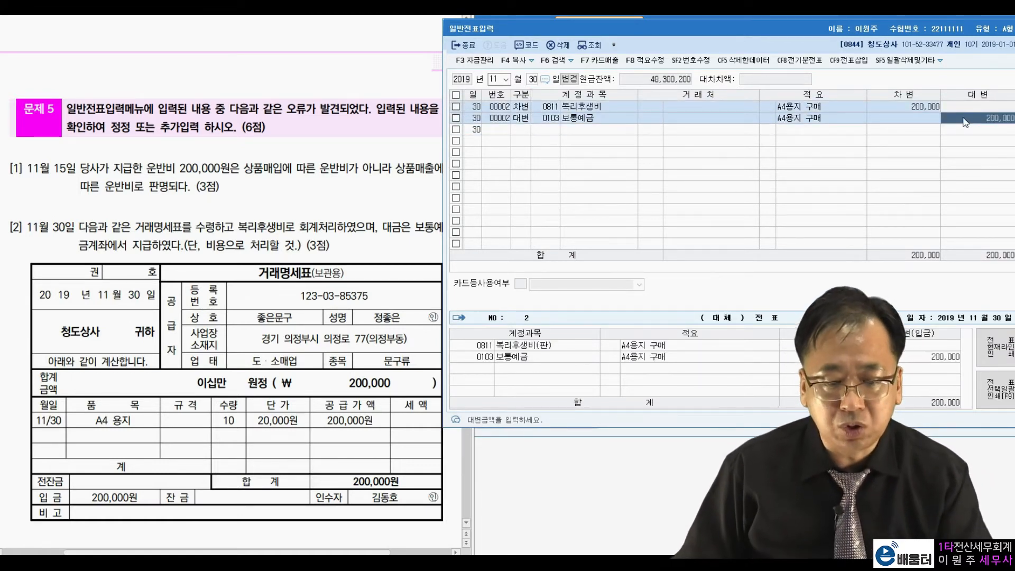
{"action": "left_click", "coordinate": [922, 106]}
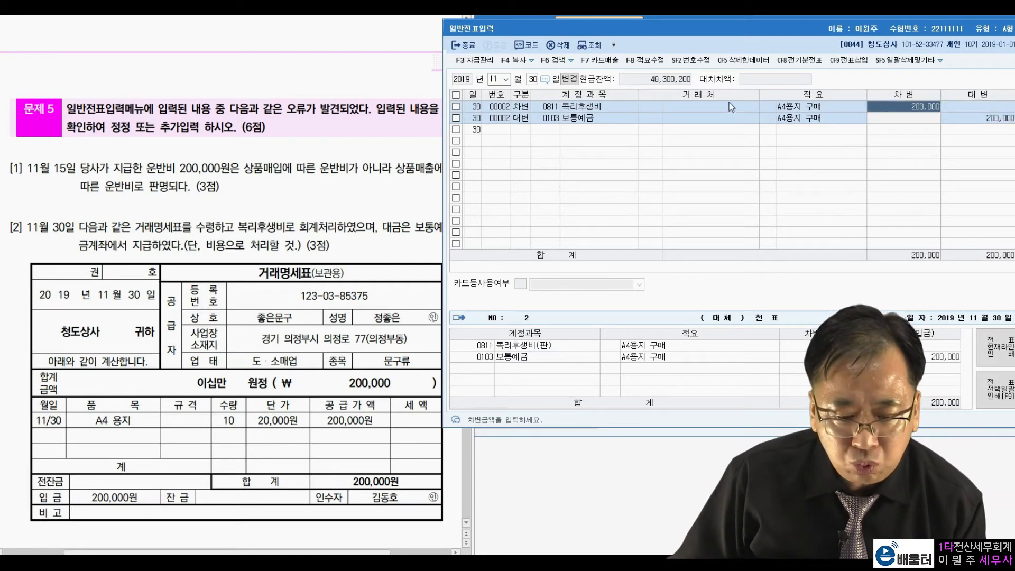
{"action": "left_click", "coordinate": [588, 110]}
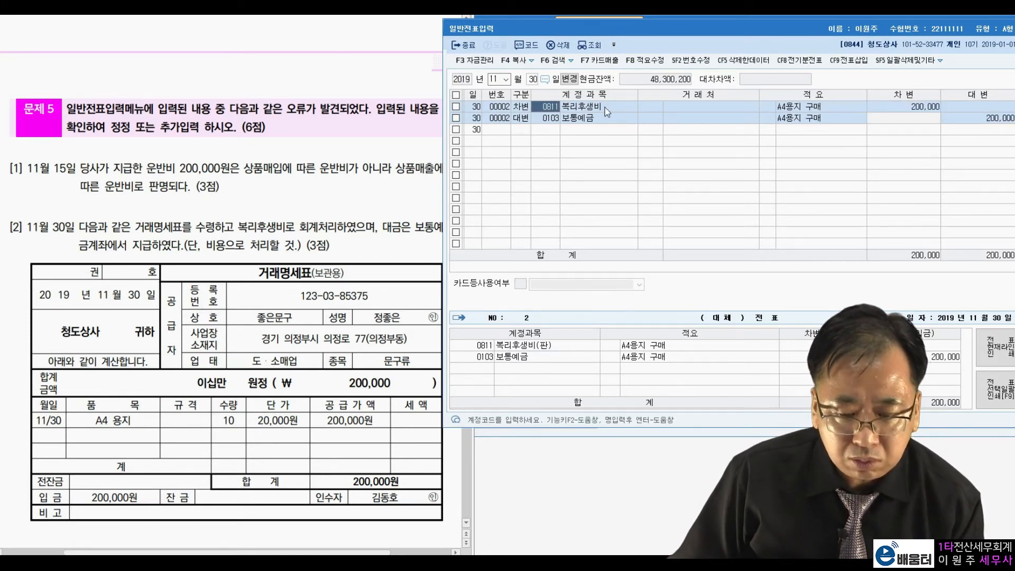
{"action": "left_click", "coordinate": [979, 119]}
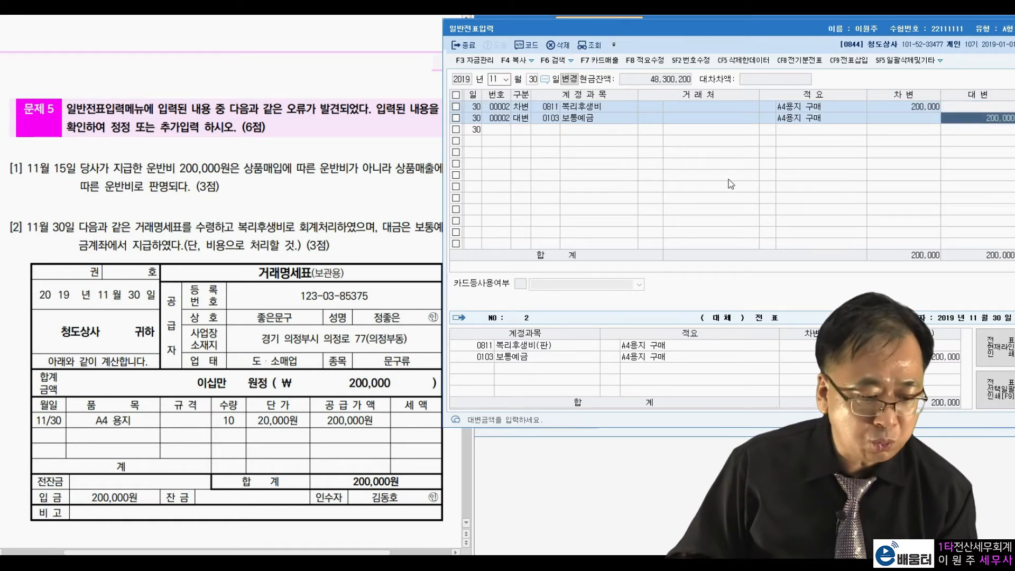
Read item [2] of 문제 5, checking the recorded account, the purchased item on the 거래명세표 and the required expense treatment
{"action": "left_click", "coordinate": [31, 241]}
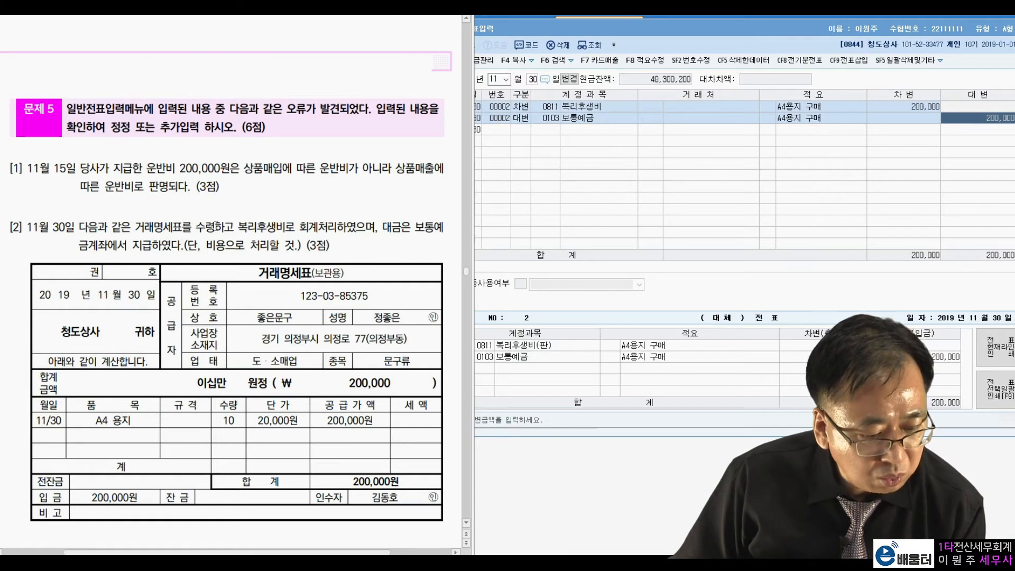
{"action": "left_click_drag", "start_coordinate": [239, 226], "coordinate": [329, 227]}
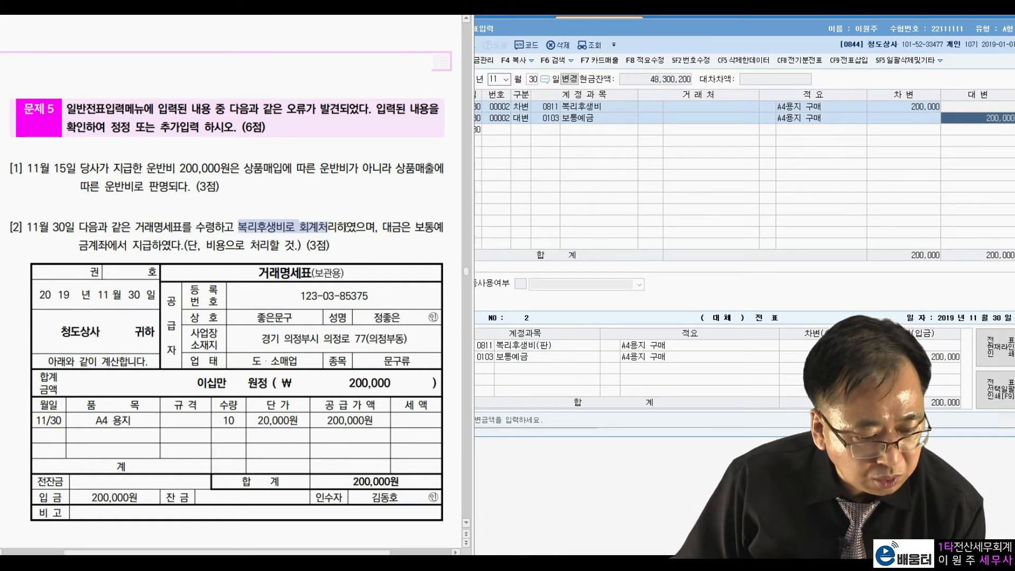
{"action": "left_click", "coordinate": [294, 228]}
{"action": "left_click_drag", "start_coordinate": [117, 245], "coordinate": [161, 246]}
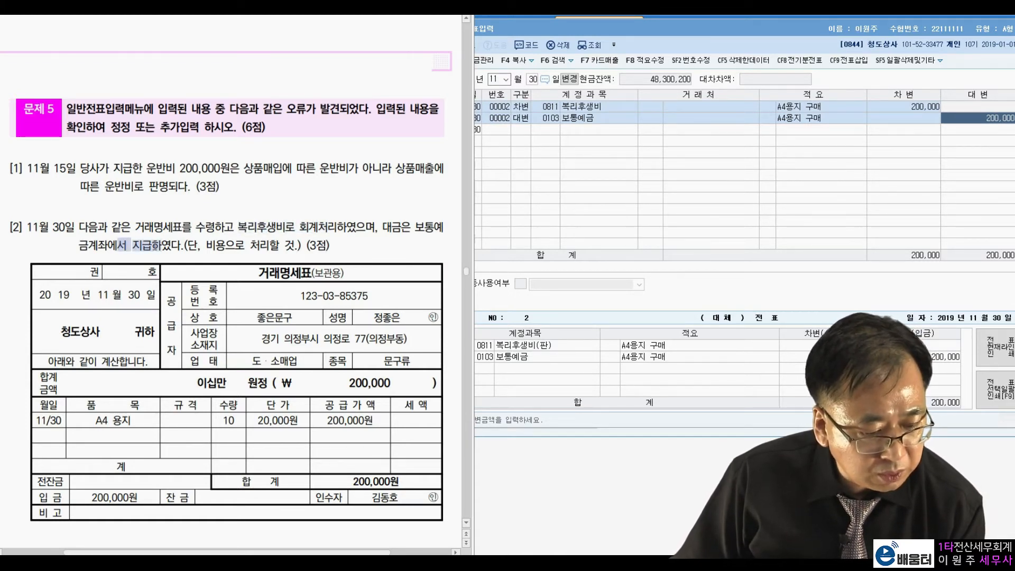
{"action": "left_click", "coordinate": [225, 267]}
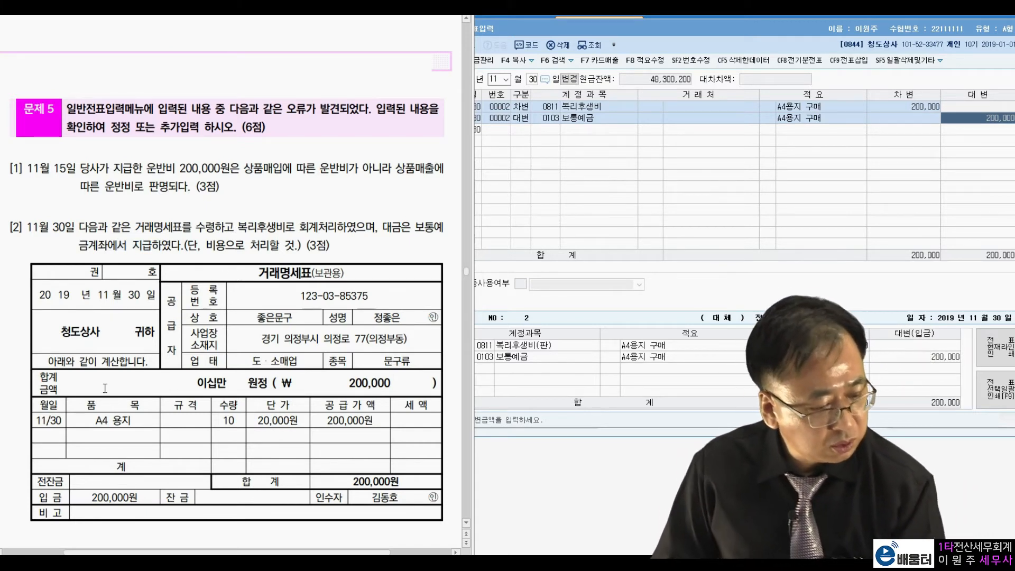
{"action": "left_click_drag", "start_coordinate": [95, 420], "coordinate": [134, 418]}
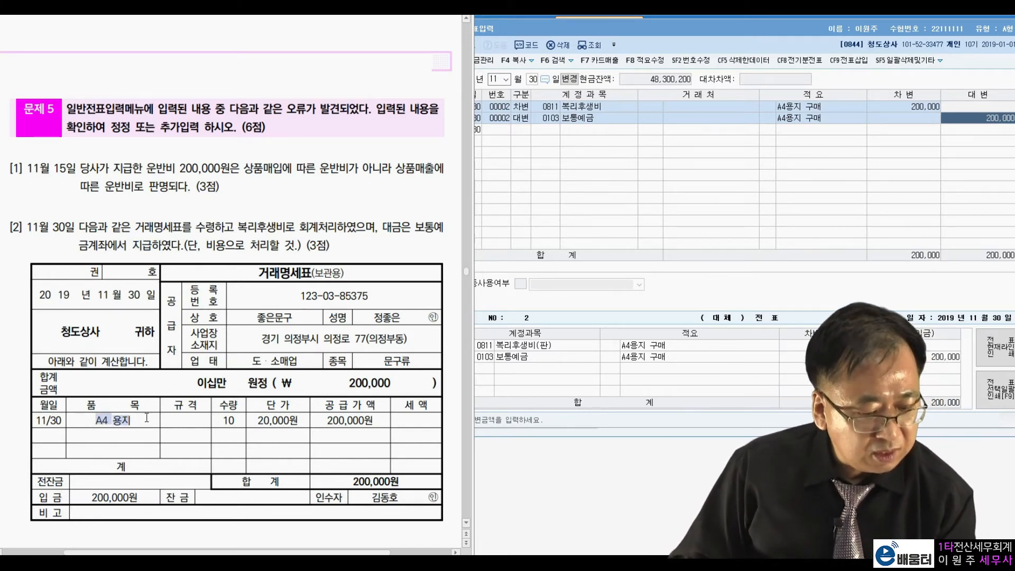
{"action": "left_click", "coordinate": [146, 418]}
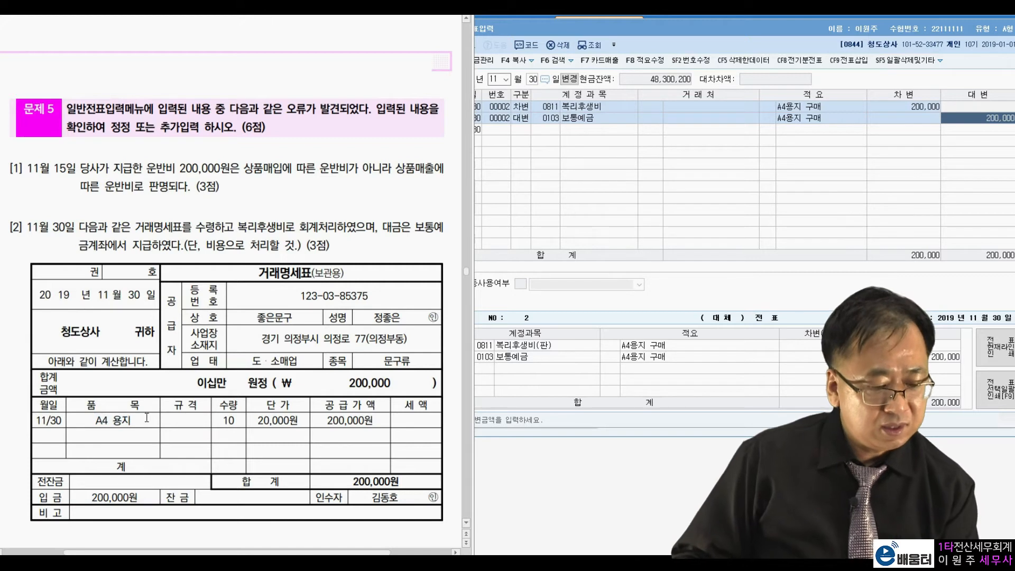
{"action": "left_click_drag", "start_coordinate": [97, 420], "coordinate": [135, 419]}
{"action": "left_click", "coordinate": [145, 416]}
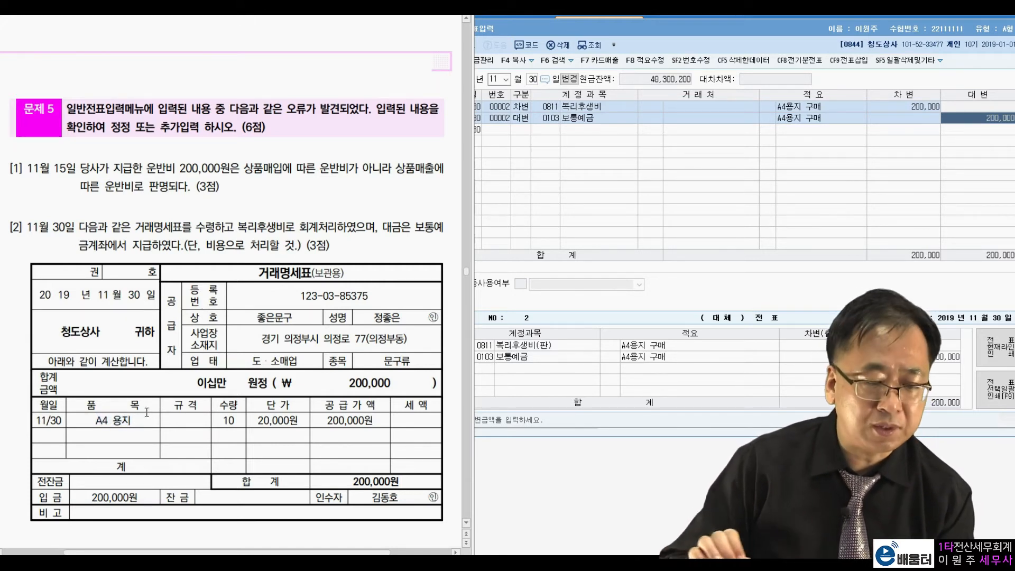
{"action": "left_click_drag", "start_coordinate": [207, 246], "coordinate": [286, 249]}
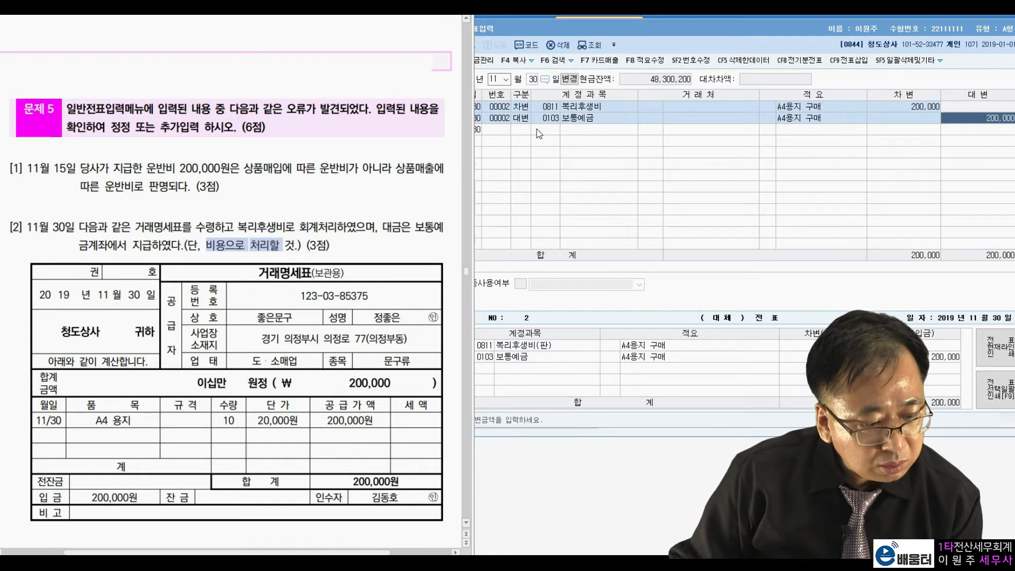
Change the debit account of the November 30 voucher to 0830 소모품비 (판매관리비)
{"action": "left_click", "coordinate": [557, 133]}
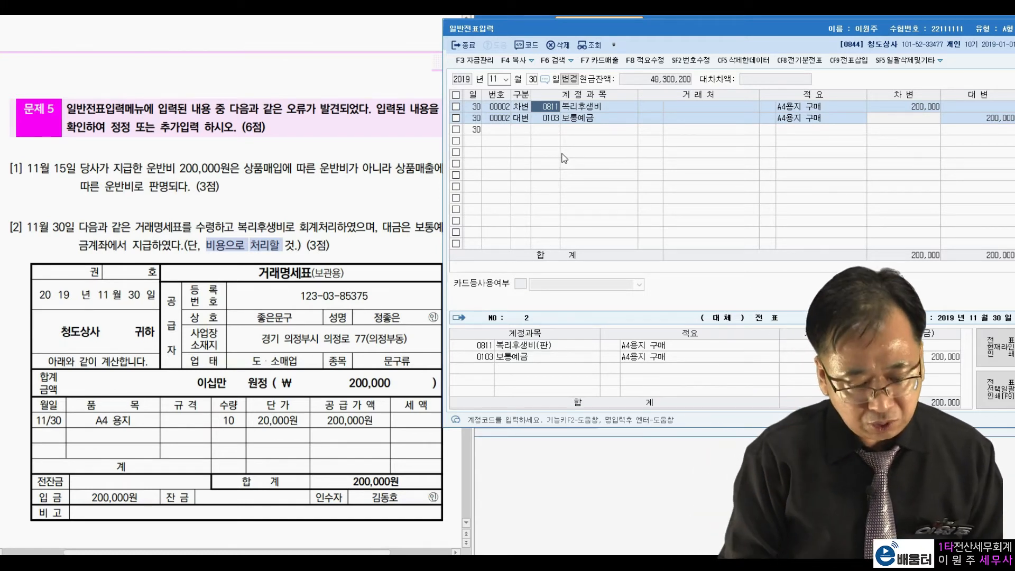
{"action": "type", "text": "소모품"}
{"action": "key", "text": "Return"}
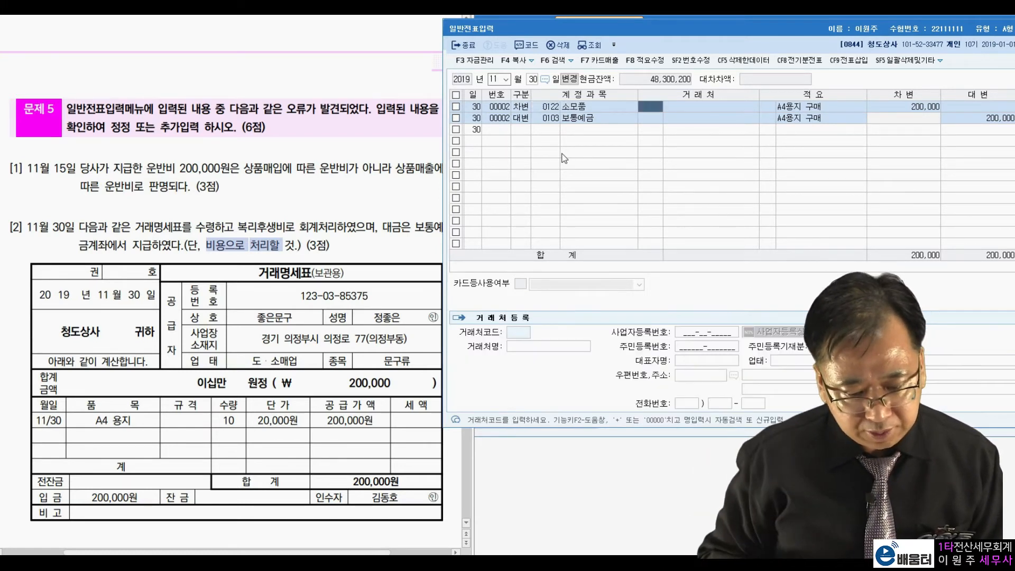
{"action": "key", "text": "shift+Tab"}
{"action": "type", "text": "소모"}
{"action": "key", "text": "Return"}
{"action": "key", "text": "Down"}
{"action": "key", "text": "Down"}
{"action": "key", "text": "Down"}
{"action": "key", "text": "Down"}
{"action": "key", "text": "Down"}
{"action": "key", "text": "Down"}
{"action": "key", "text": "Down"}
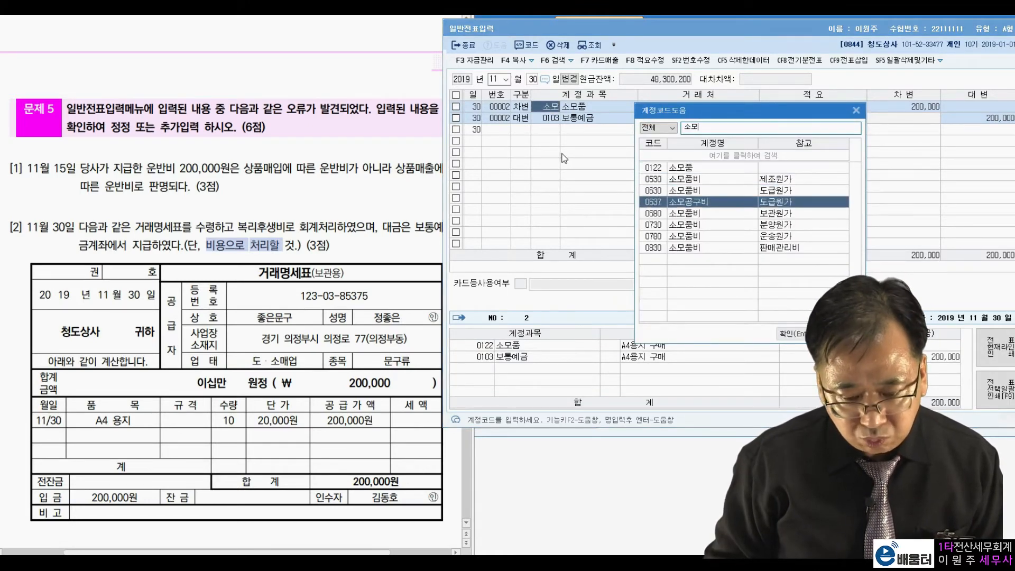
{"action": "key", "text": "Return"}
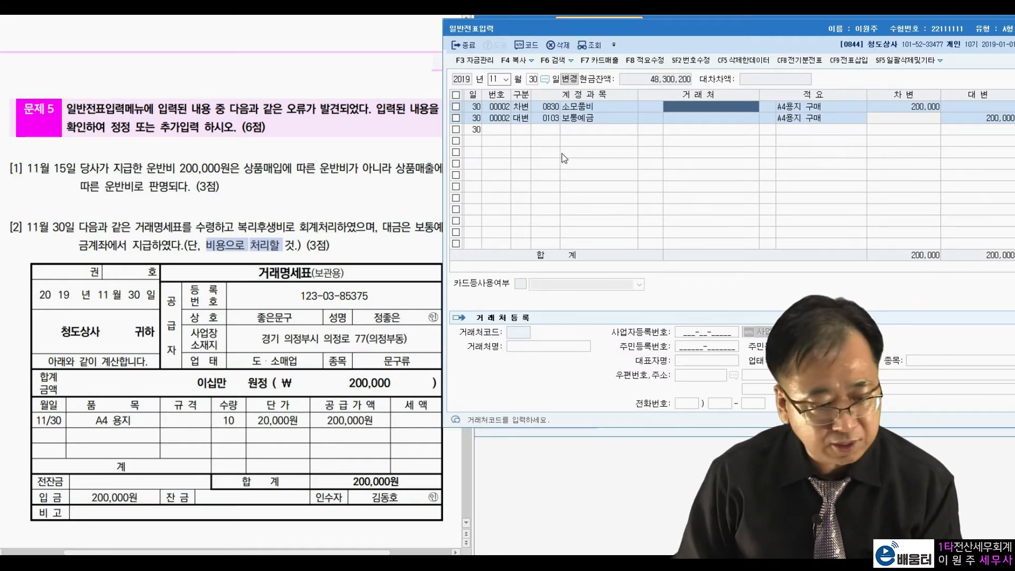
Go to 문제 6 in the exam paper and open the December 31 vouchers for the closing entries
{"action": "left_click", "coordinate": [300, 206]}
{"action": "scroll", "coordinate": [301, 206], "scroll_direction": "down", "scroll_amount": 5}
{"action": "scroll", "coordinate": [300, 206], "scroll_direction": "down", "scroll_amount": 3}
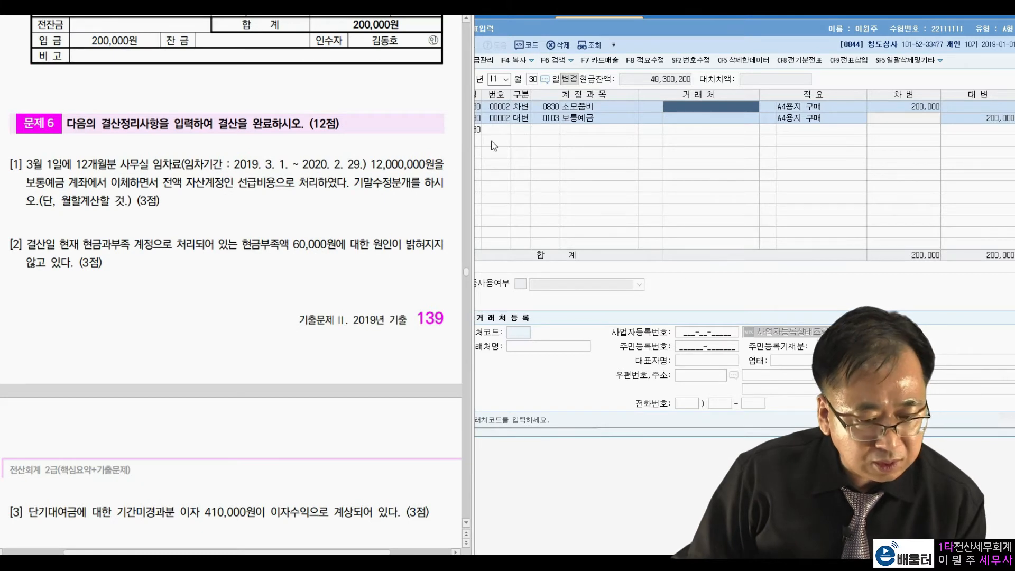
{"action": "left_click", "coordinate": [496, 76]}
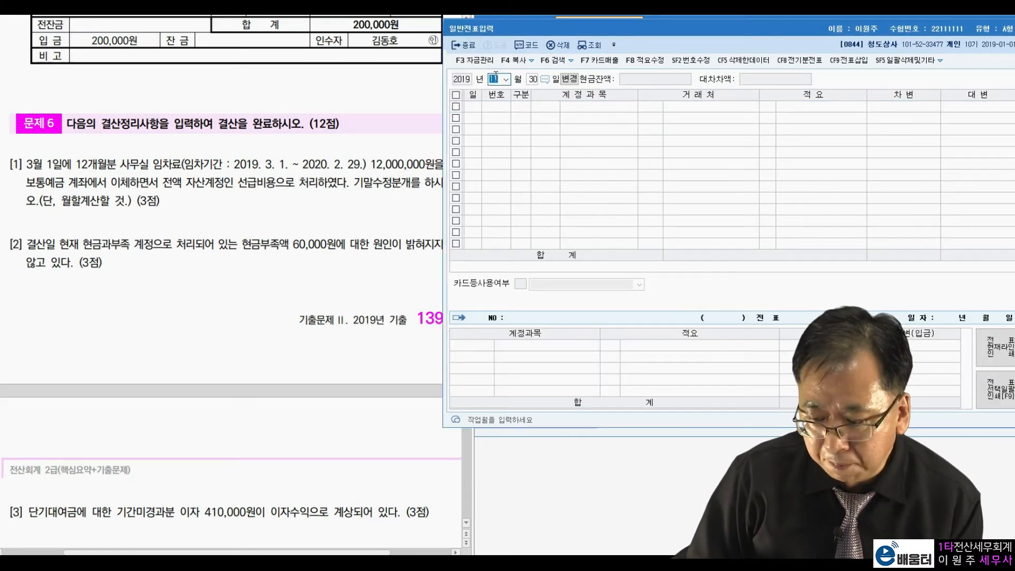
{"action": "type", "text": "12"}
{"action": "key", "text": "Return"}
{"action": "key", "text": "Return"}
{"action": "key", "text": "Return"}
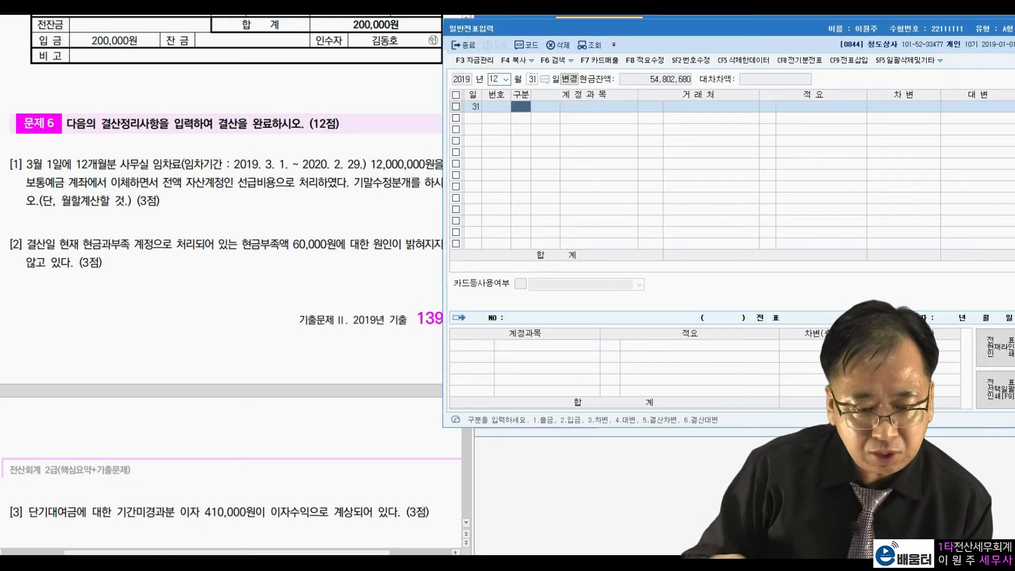
Read item [1] of 문제 6, checking the lease period, the amount paid and the account used for the rent
{"action": "left_click", "coordinate": [241, 203]}
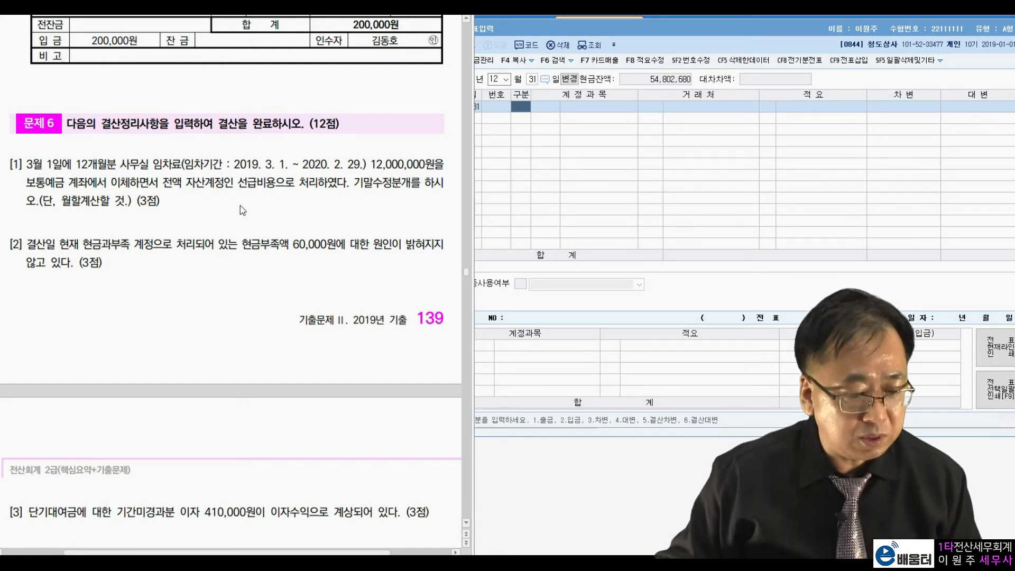
{"action": "left_click_drag", "start_coordinate": [234, 165], "coordinate": [258, 168]}
{"action": "left_click", "coordinate": [254, 198]}
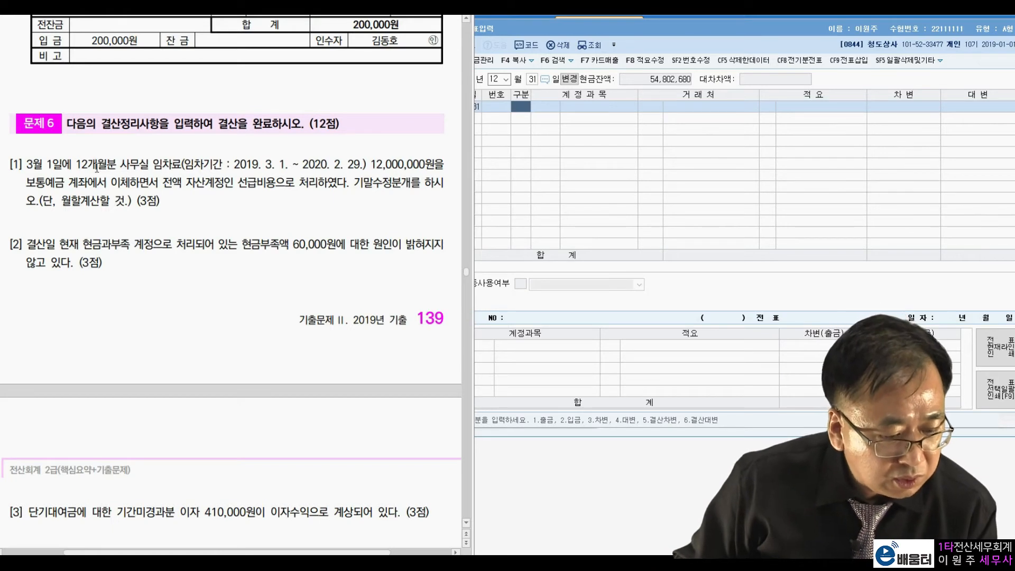
{"action": "left_click_drag", "start_coordinate": [77, 164], "coordinate": [111, 163]}
{"action": "left_click_drag", "start_coordinate": [367, 165], "coordinate": [422, 166]}
{"action": "left_click_drag", "start_coordinate": [26, 182], "coordinate": [137, 187]}
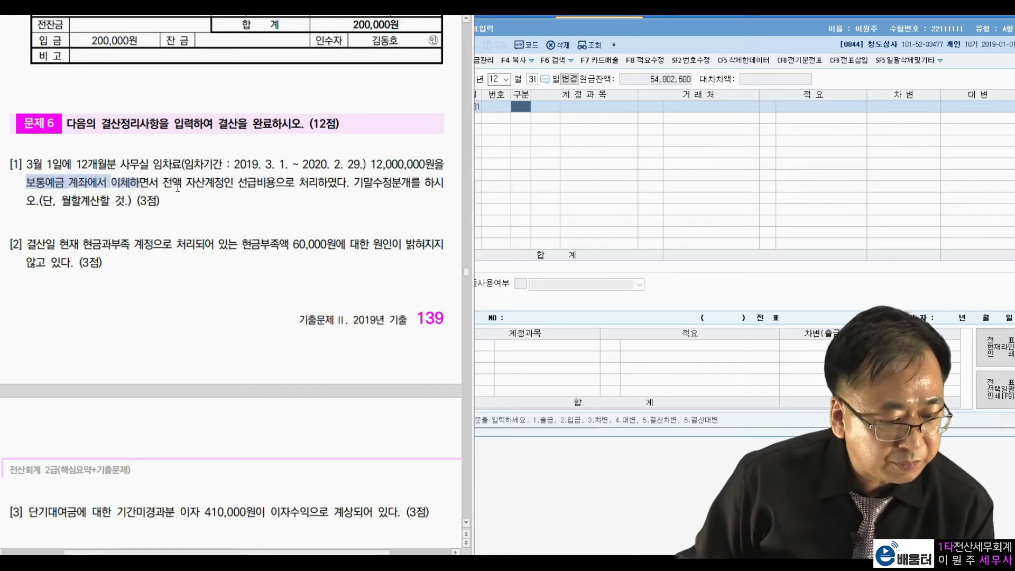
{"action": "left_click", "coordinate": [179, 186]}
{"action": "left_click_drag", "start_coordinate": [191, 183], "coordinate": [277, 182]}
{"action": "left_click", "coordinate": [292, 182]}
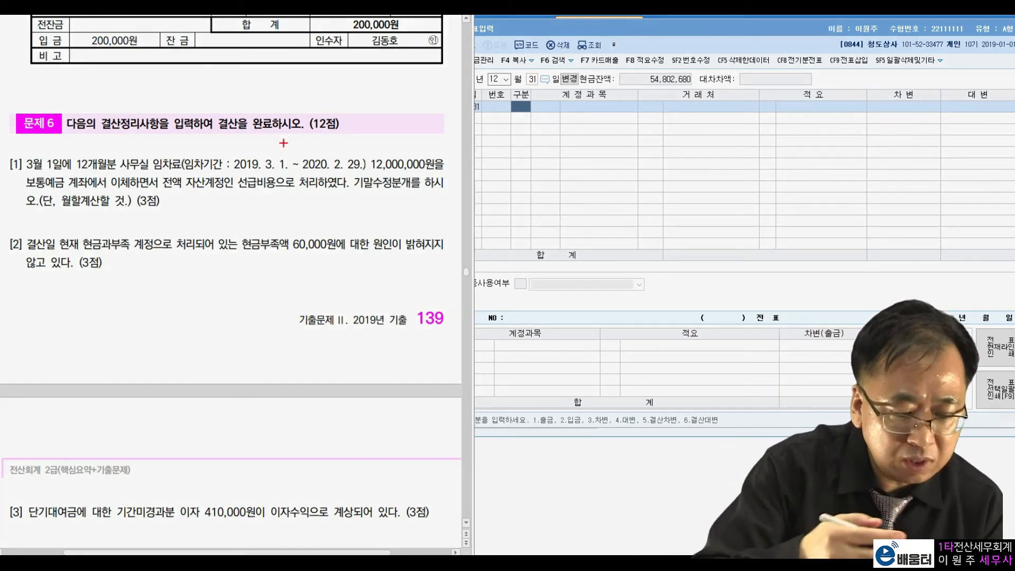
Circle 임차료 with an arrow to a handwritten note, underline 12,000,000원, and circle 선급비용 in item [1] of 문제 6
{"action": "mouse_move", "coordinate": [188, 158]}
{"action": "left_mouse_down"}
{"action": "mouse_move", "coordinate": [155, 167]}
{"action": "mouse_move", "coordinate": [238, 106]}
{"action": "left_mouse_up"}
{"action": "left_click_drag", "start_coordinate": [371, 172], "coordinate": [429, 170]}
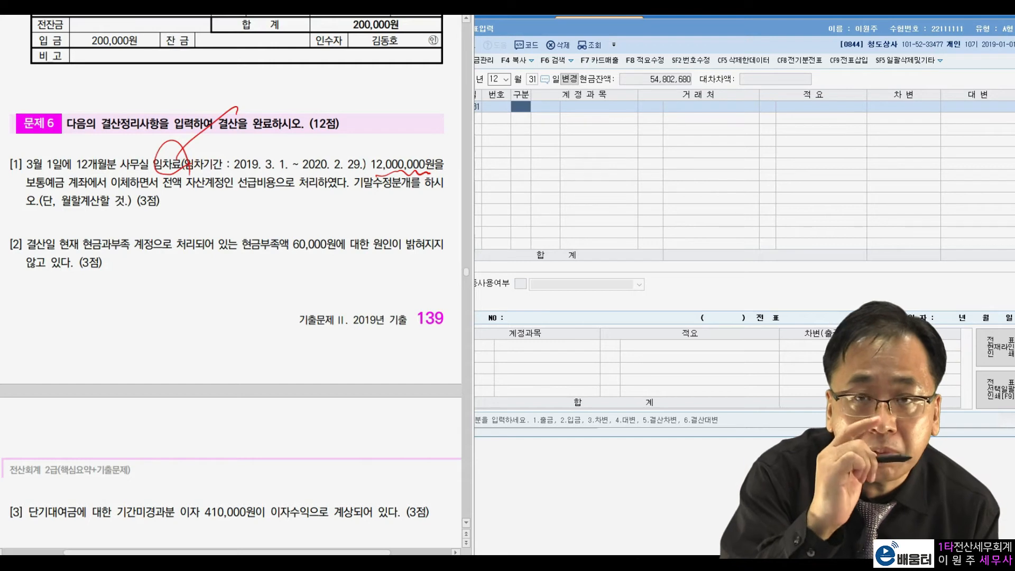
{"action": "mouse_move", "coordinate": [239, 89]}
{"action": "left_mouse_down"}
{"action": "mouse_move", "coordinate": [244, 110]}
{"action": "mouse_move", "coordinate": [275, 77]}
{"action": "mouse_move", "coordinate": [294, 77]}
{"action": "left_mouse_up"}
{"action": "left_click", "coordinate": [252, 110]}
{"action": "left_click", "coordinate": [280, 96]}
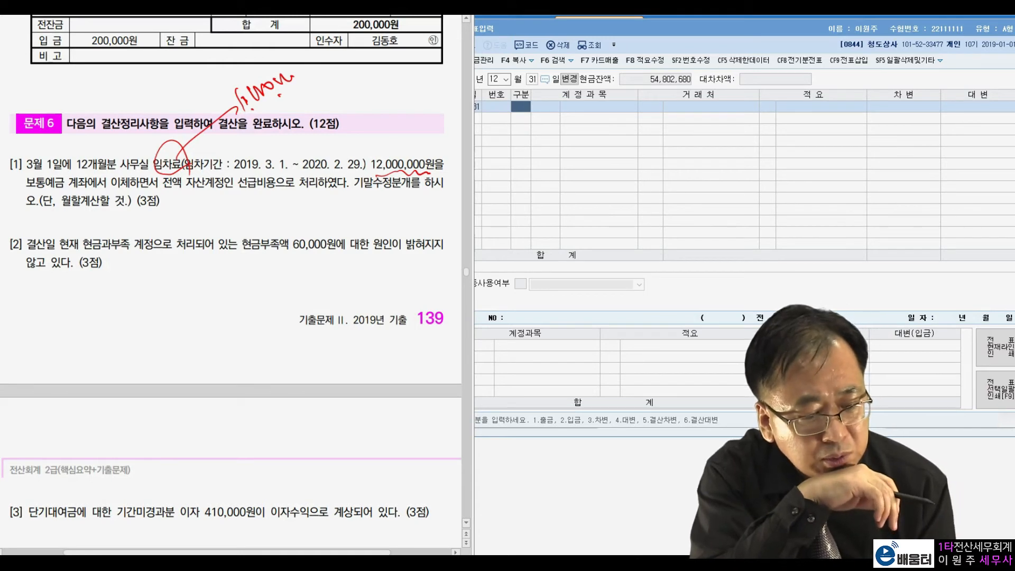
{"action": "mouse_move", "coordinate": [274, 195]}
{"action": "left_mouse_down"}
{"action": "mouse_move", "coordinate": [235, 177]}
{"action": "mouse_move", "coordinate": [277, 196]}
{"action": "left_mouse_up"}
{"action": "left_click", "coordinate": [284, 196]}
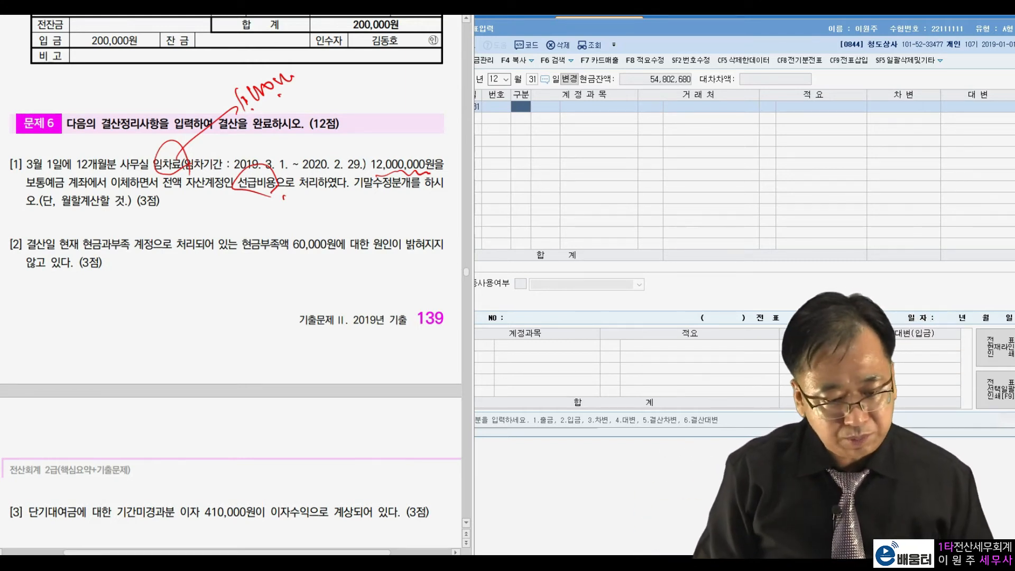
Clear the pen marks and enter a December 31 debit line for 0819 임차료 (판매관리비) of 10,000,000
{"action": "key", "text": "Escape"}
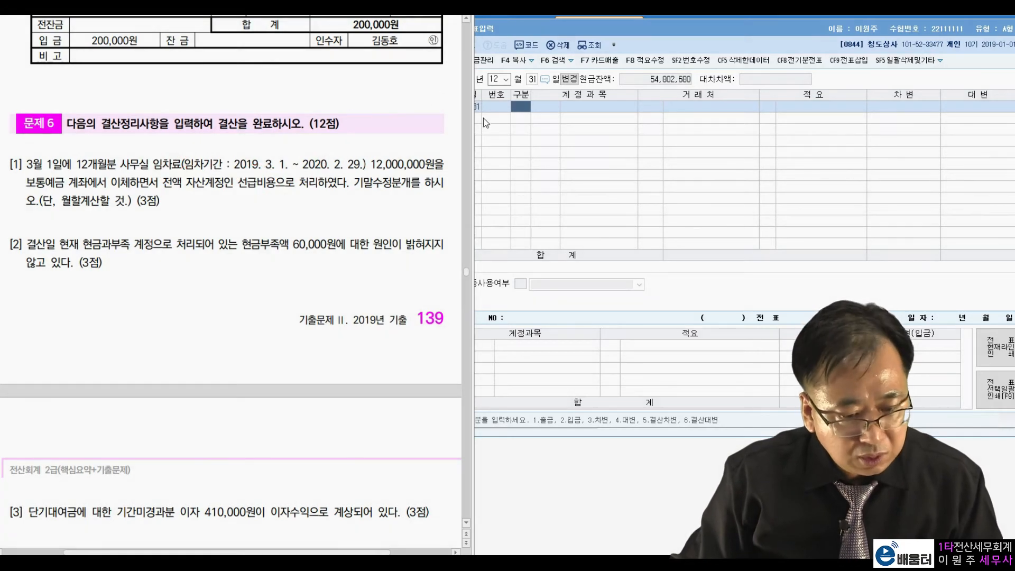
{"action": "left_click", "coordinate": [520, 109]}
{"action": "type", "text": "3"}
{"action": "key", "text": "Return"}
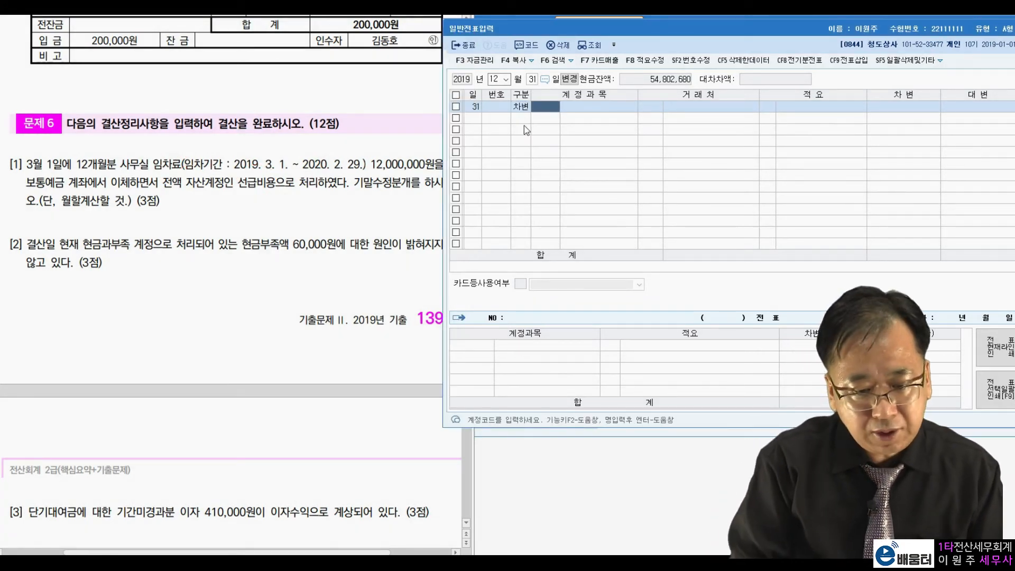
{"action": "type", "text": "임차료"}
{"action": "key", "text": "Return"}
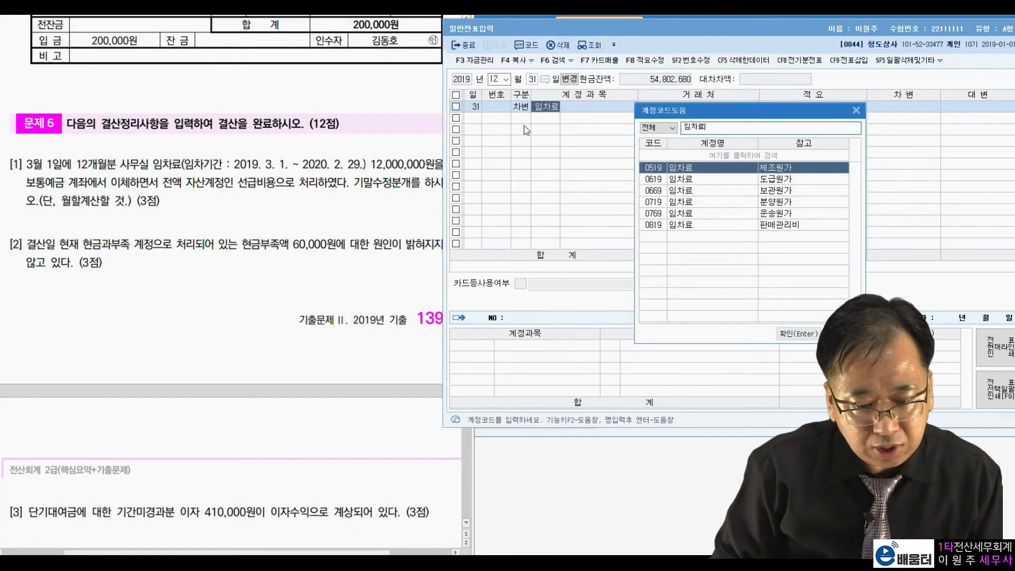
{"action": "key", "text": "Down"}
{"action": "key", "text": "Down"}
{"action": "key", "text": "Down"}
{"action": "key", "text": "Down"}
{"action": "key", "text": "Down"}
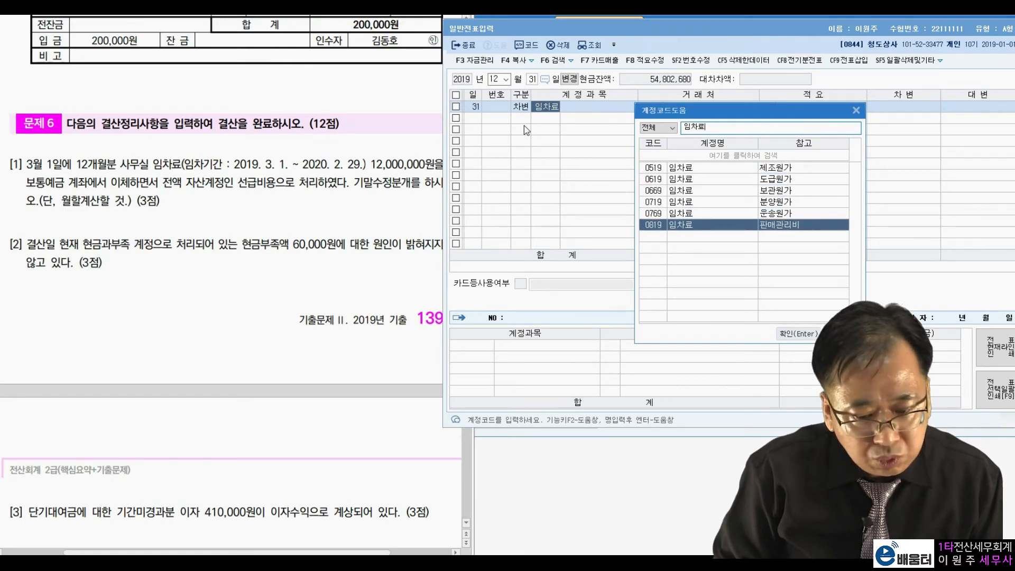
{"action": "key", "text": "Return"}
{"action": "key", "text": "Return"}
{"action": "key", "text": "Return"}
{"action": "type", "text": "10000000"}
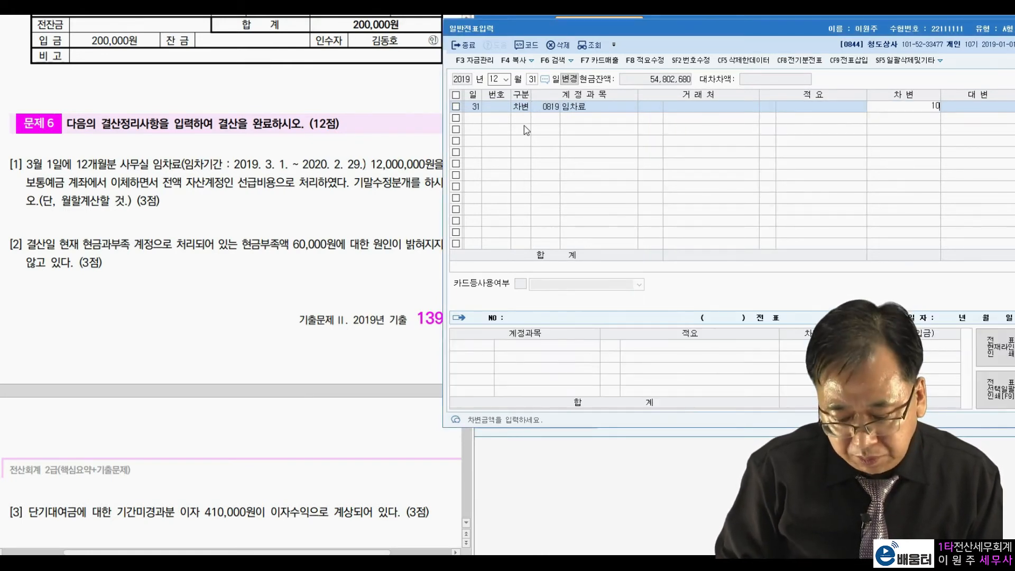
Add the balancing credit line to the rent voucher, using 0133 선급비용 for 10,000,000
{"action": "key", "text": "Return"}
{"action": "type", "text": "4"}
{"action": "key", "text": "Return"}
{"action": "type", "text": "선급비"}
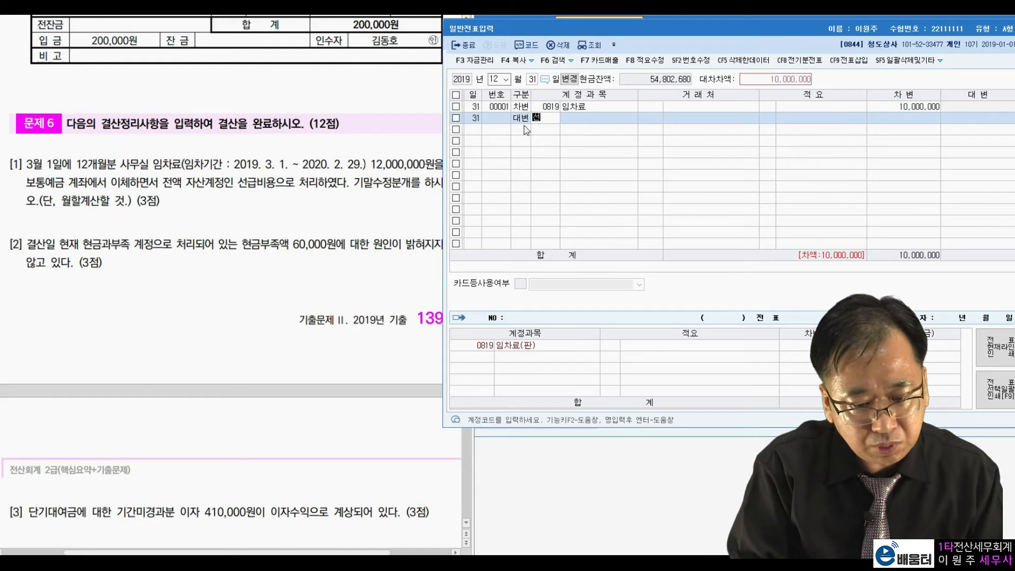
{"action": "key", "text": "Return"}
{"action": "left_click", "coordinate": [525, 127]}
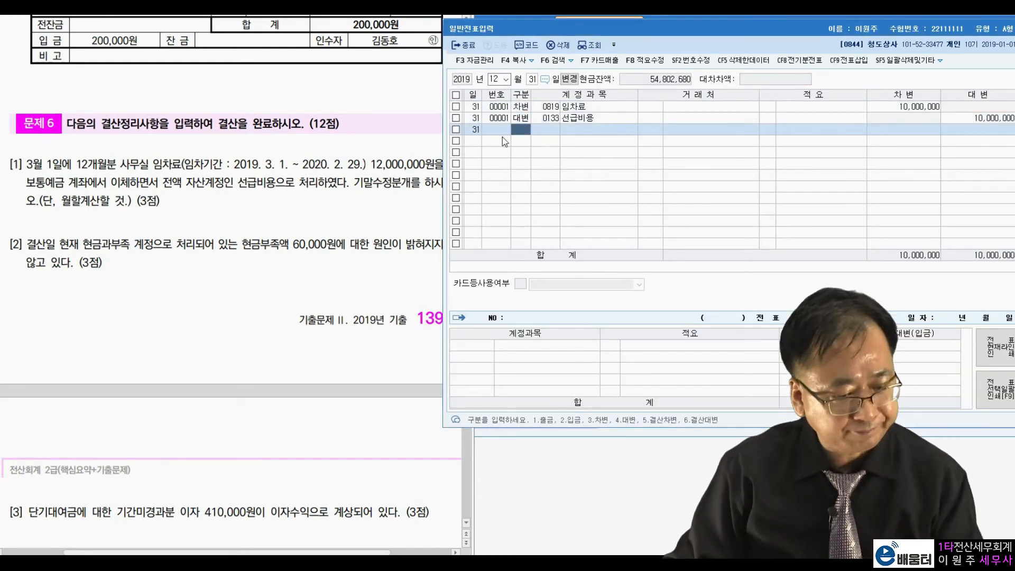
For item [2] of 문제 6, enter a December 31 debit line for 0980 잡손실 of 60,000
{"action": "left_click", "coordinate": [181, 252]}
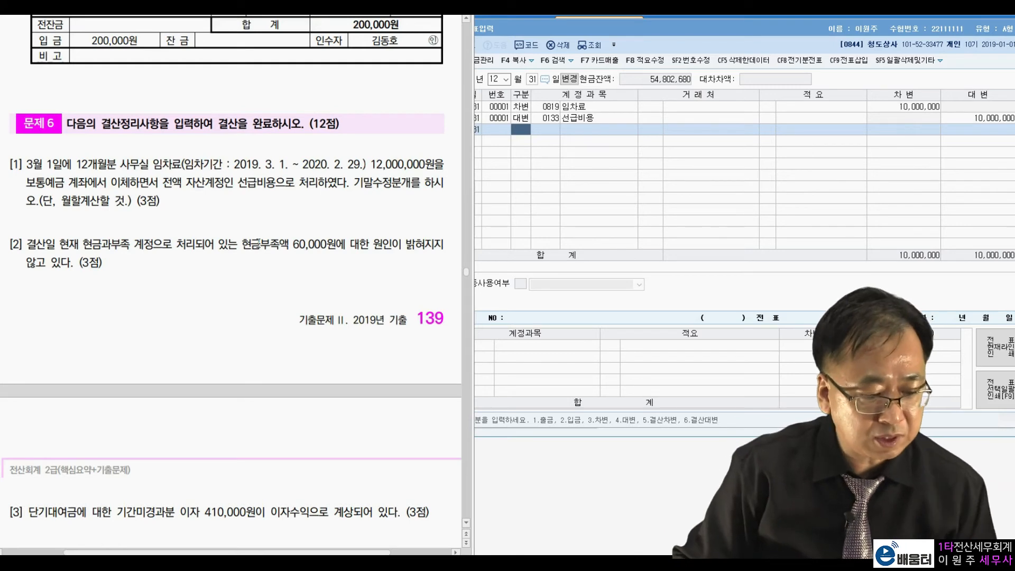
{"action": "left_click", "coordinate": [525, 128]}
{"action": "type", "text": "3"}
{"action": "key", "text": "Return"}
{"action": "type", "text": "잡"}
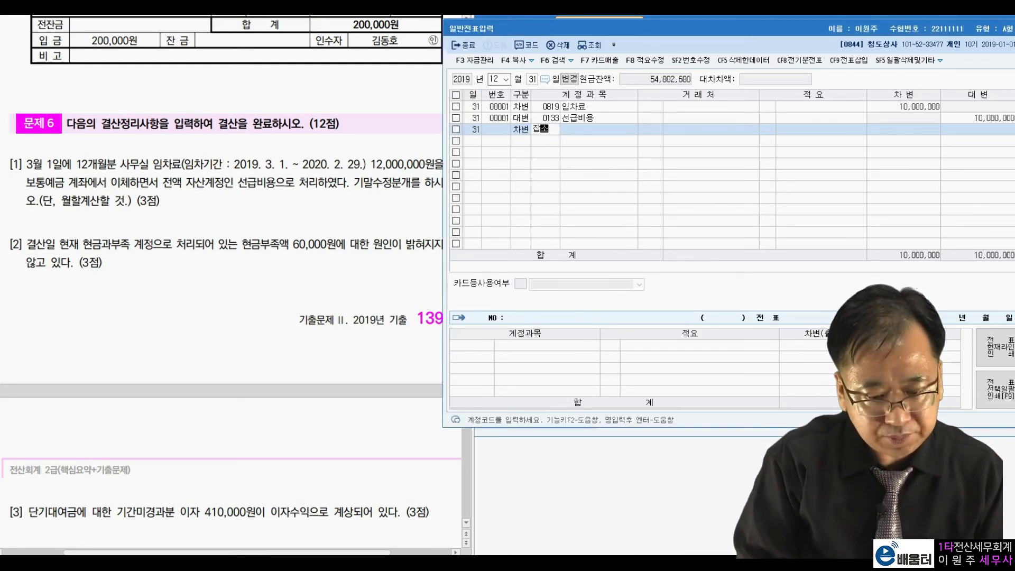
{"action": "type", "text": "손실"}
{"action": "key", "text": "Return"}
{"action": "key", "text": "Return"}
{"action": "key", "text": "Return"}
{"action": "type", "text": "60,000"}
{"action": "key", "text": "Return"}
Add the balancing credit line to the 잡손실 voucher, using 0141 현금과부족 for 60,000
{"action": "type", "text": "4"}
{"action": "key", "text": "Return"}
{"action": "type", "text": "현금과"}
{"action": "key", "text": "Return"}
{"action": "key", "text": "Return"}
{"action": "key", "text": "Return"}
{"action": "key", "text": "Return"}
{"action": "key", "text": "Return"}
{"action": "key", "text": "Return"}
{"action": "key", "text": "Return"}
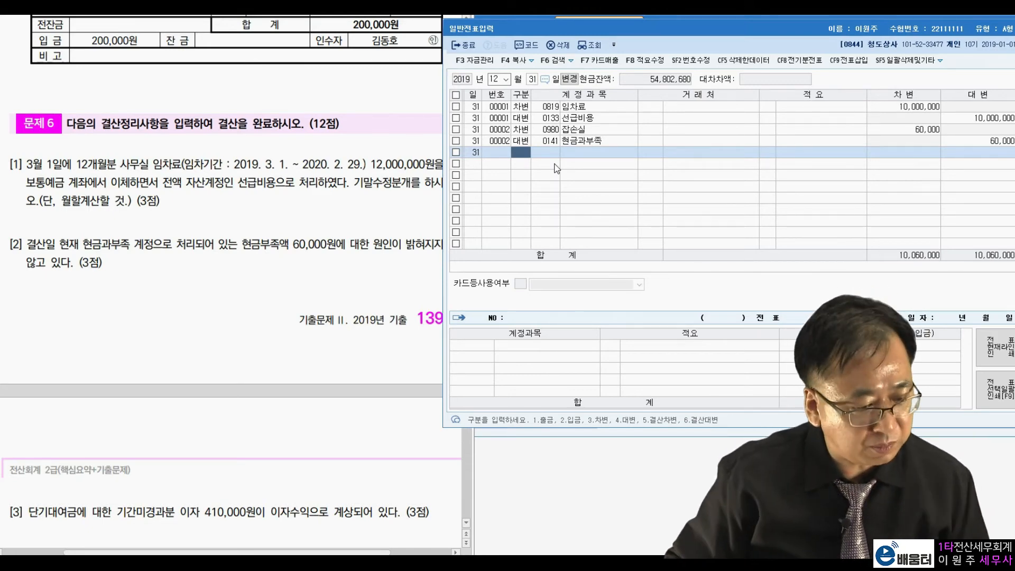
Read item [3] of 문제 6 in the exam paper, checking the unexpired interest amount and the account it was recorded in
{"action": "left_click", "coordinate": [154, 448]}
{"action": "scroll", "coordinate": [169, 423], "scroll_direction": "down", "scroll_amount": 5}
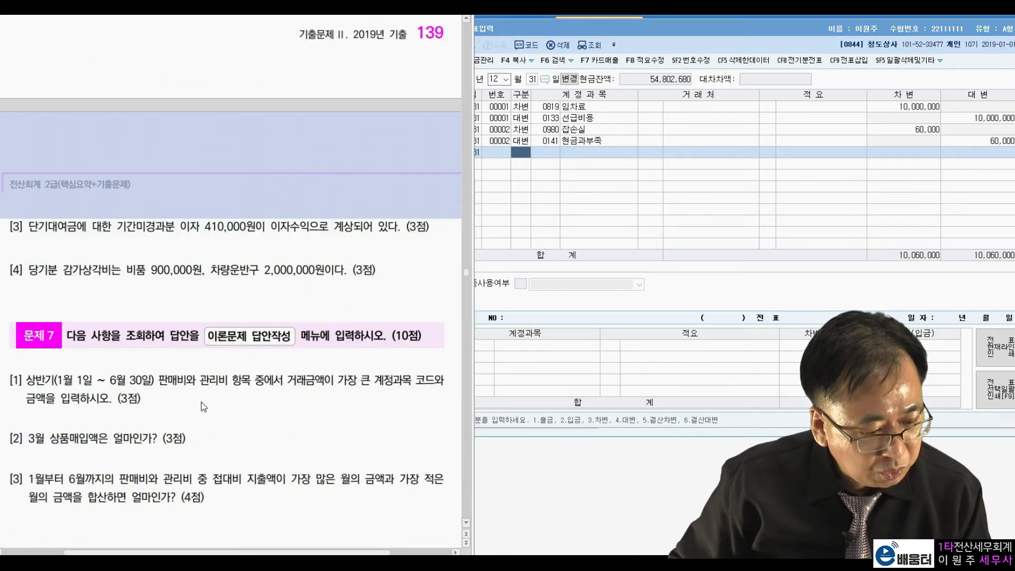
{"action": "scroll", "coordinate": [247, 290], "scroll_direction": "down", "scroll_amount": 2}
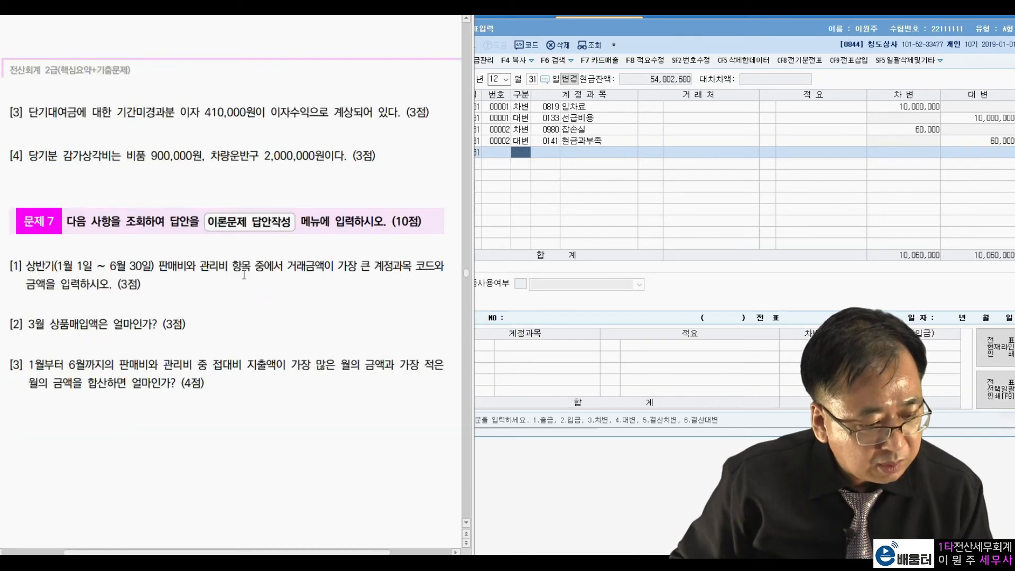
{"action": "left_click_drag", "start_coordinate": [115, 112], "coordinate": [174, 113]}
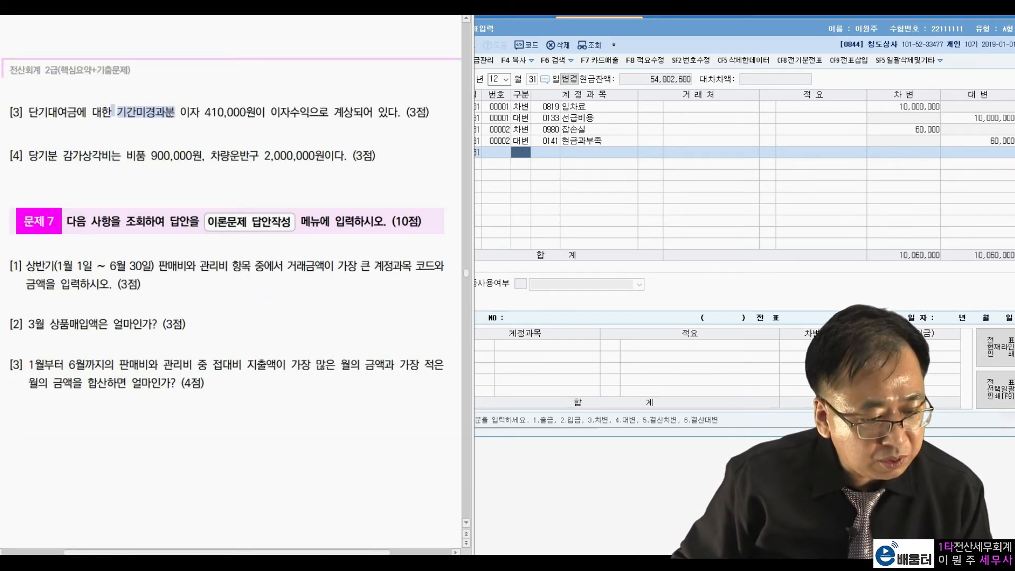
{"action": "left_click", "coordinate": [311, 116]}
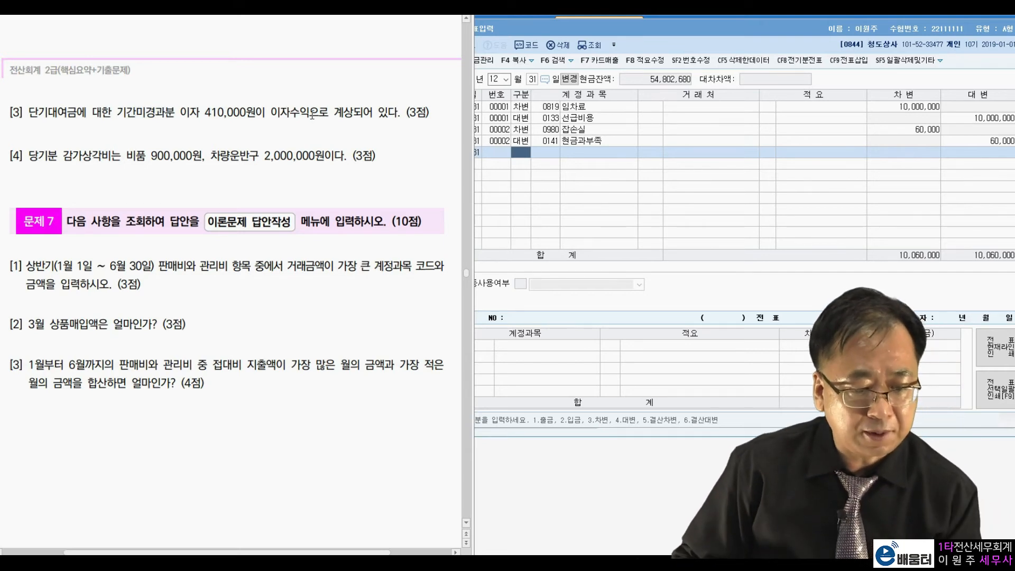
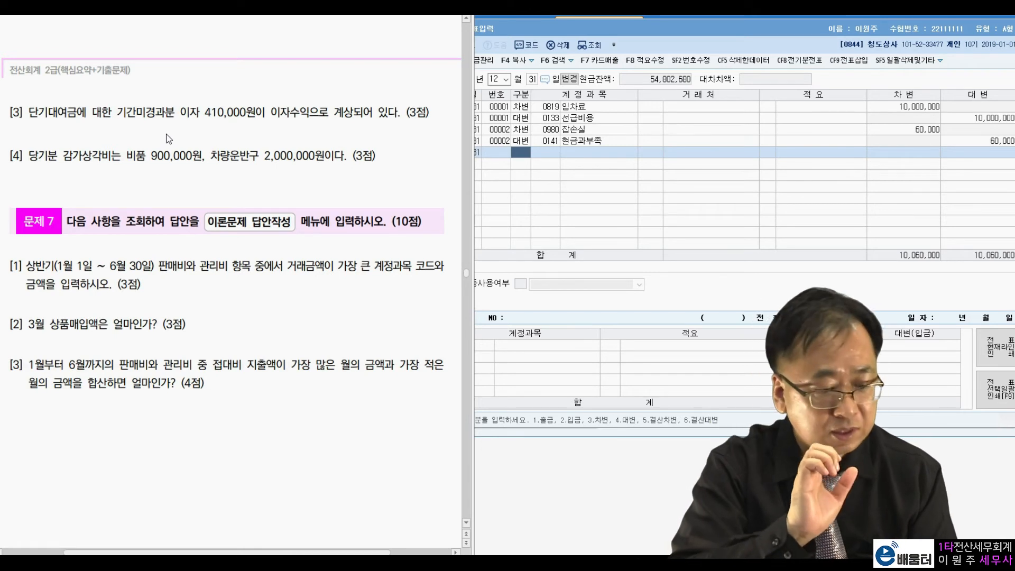
For item [3] of 문제 6, enter a December 31 debit line for 0901 이자수익 of 410,000
{"action": "left_click_drag", "start_coordinate": [205, 106], "coordinate": [247, 111]}
{"action": "left_click", "coordinate": [280, 109]}
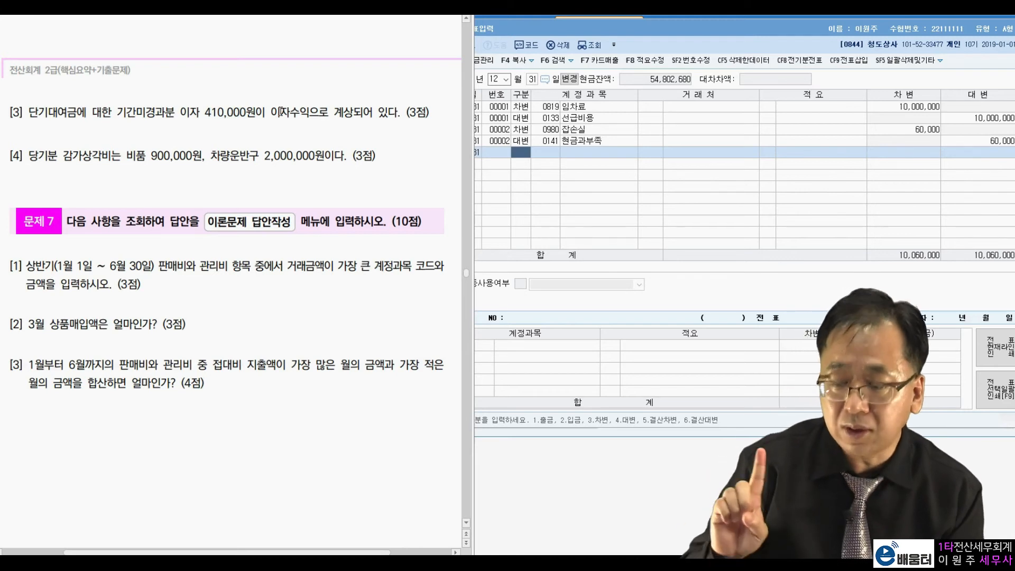
{"action": "left_click", "coordinate": [524, 157]}
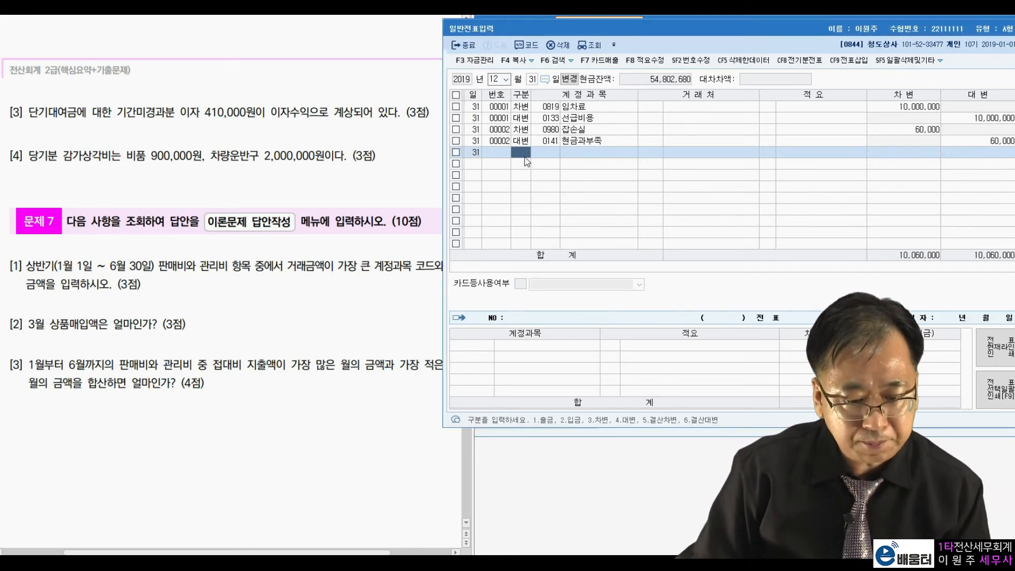
{"action": "type", "text": "3"}
{"action": "type", "text": "이자수"}
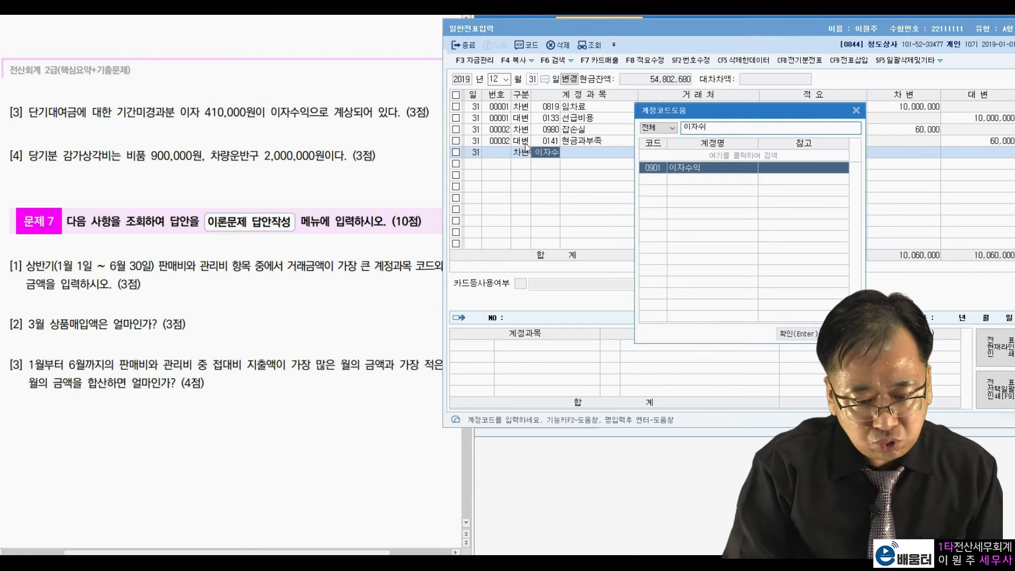
{"action": "key", "text": "Return"}
{"action": "key", "text": "Return"}
{"action": "key", "text": "Return"}
{"action": "key", "text": "Return"}
{"action": "type", "text": "4"}
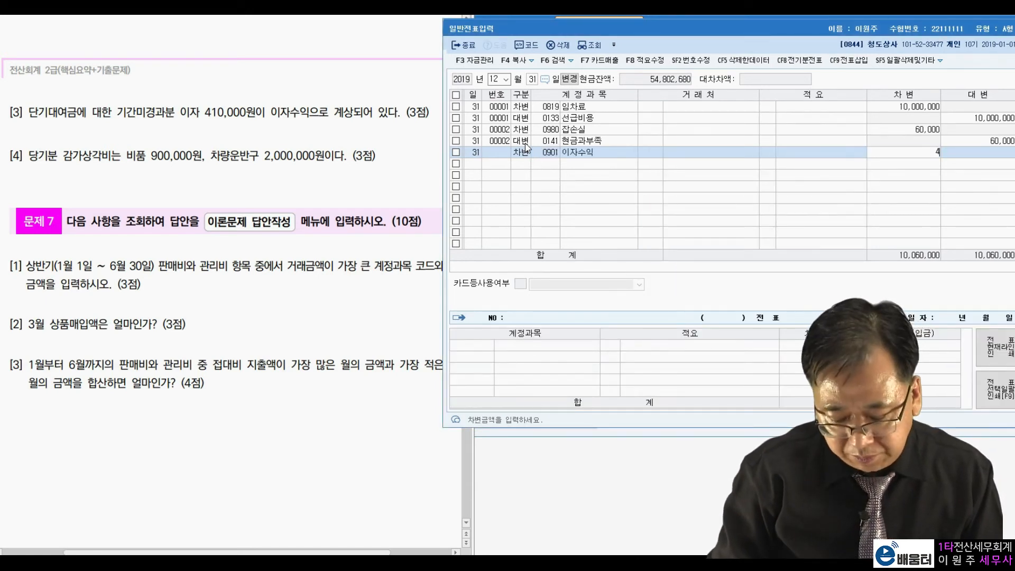
{"action": "type", "text": "10,000"}
{"action": "key", "text": "Return"}
Add the balancing credit line to the 이자수익 voucher, using 0263 선수수익 for 410,000
{"action": "type", "text": "4선수수"}
{"action": "key", "text": "Return"}
{"action": "key", "text": "Return"}
{"action": "key", "text": "Return"}
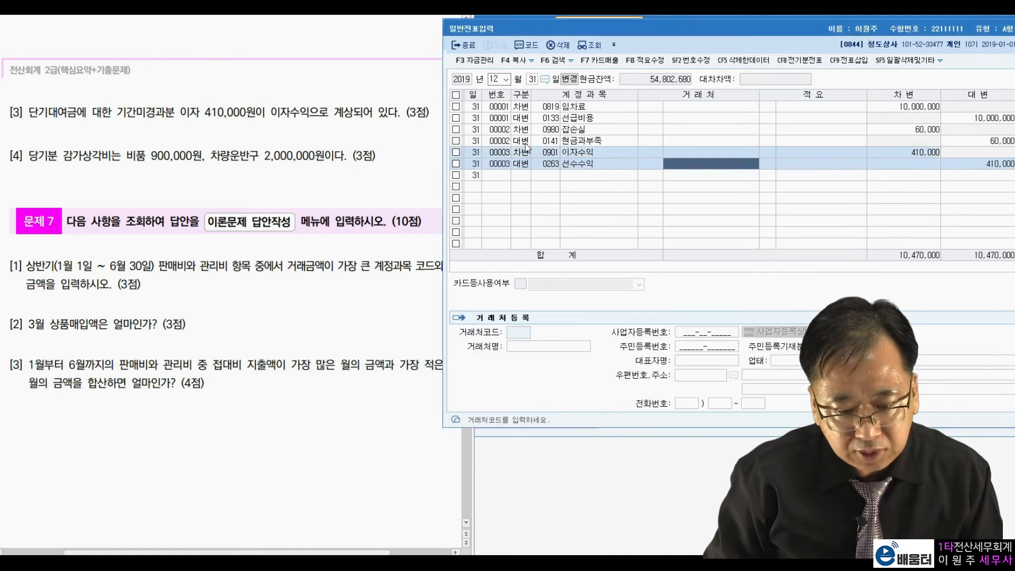
{"action": "key", "text": "Return"}
{"action": "key", "text": "Return"}
{"action": "key", "text": "Return"}
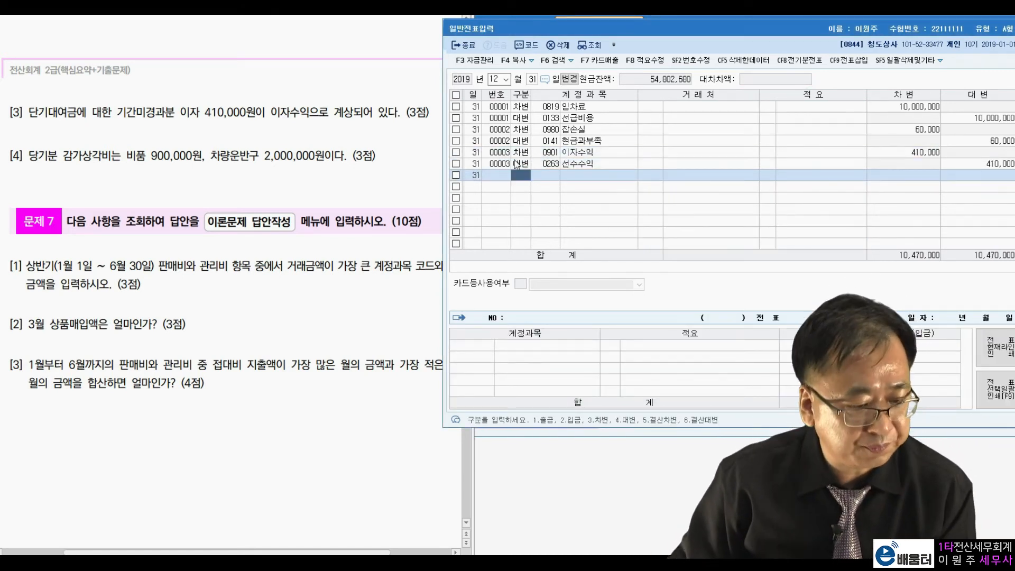
For item [4] of 문제 6, enter a December 31 debit line for 0818 감가상각비 of 2,900,000
{"action": "left_click", "coordinate": [141, 164]}
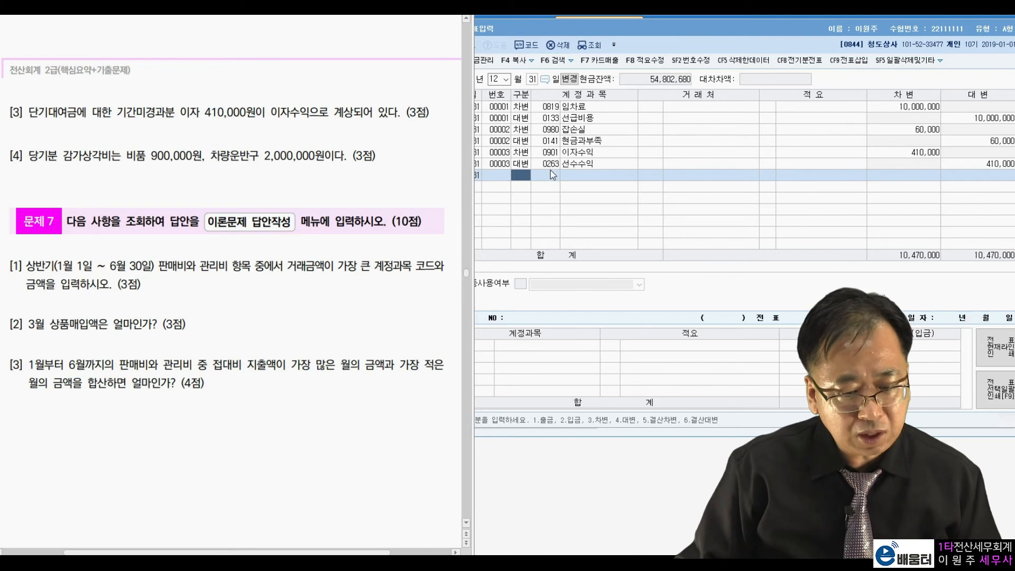
{"action": "left_click", "coordinate": [523, 180]}
{"action": "type", "text": "3"}
{"action": "key", "text": "Return"}
{"action": "type", "text": "감가상"}
{"action": "key", "text": "Return"}
{"action": "key", "text": "Down"}
{"action": "key", "text": "Down"}
{"action": "key", "text": "Down"}
{"action": "key", "text": "Down"}
{"action": "key", "text": "Down"}
{"action": "key", "text": "Down"}
{"action": "key", "text": "Down"}
{"action": "key", "text": "Down"}
{"action": "key", "text": "Down"}
{"action": "key", "text": "Down"}
{"action": "key", "text": "Down"}
{"action": "key", "text": "Down"}
{"action": "key", "text": "Down"}
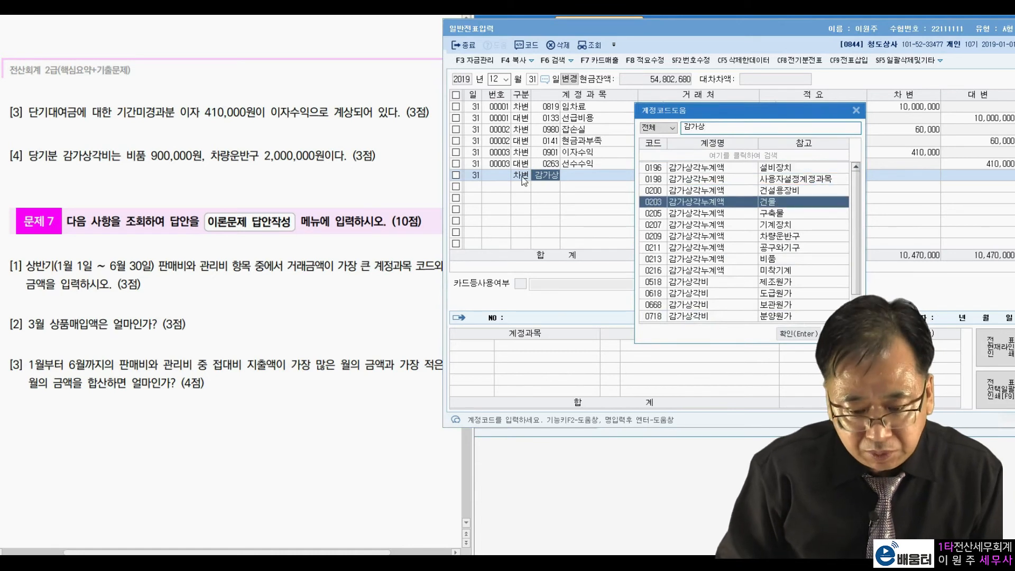
{"action": "key", "text": "Return"}
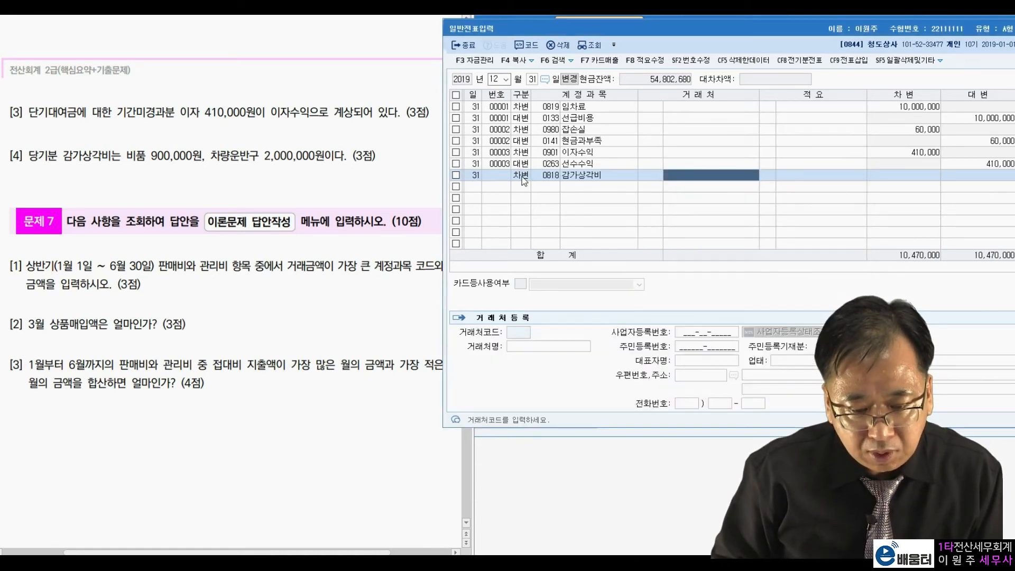
{"action": "type", "text": "2900000"}
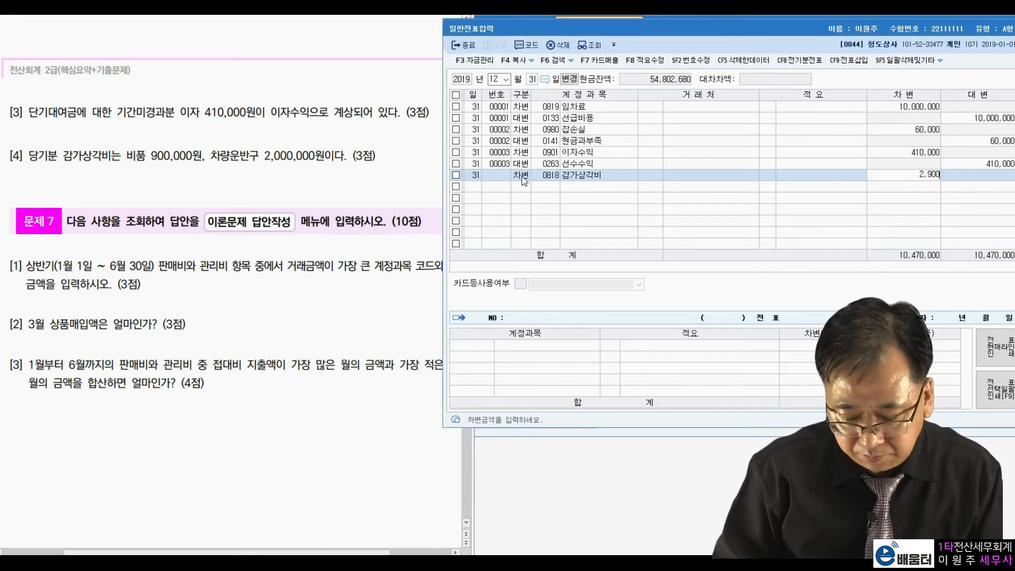
{"action": "key", "text": "Return"}
{"action": "key", "text": "Return"}
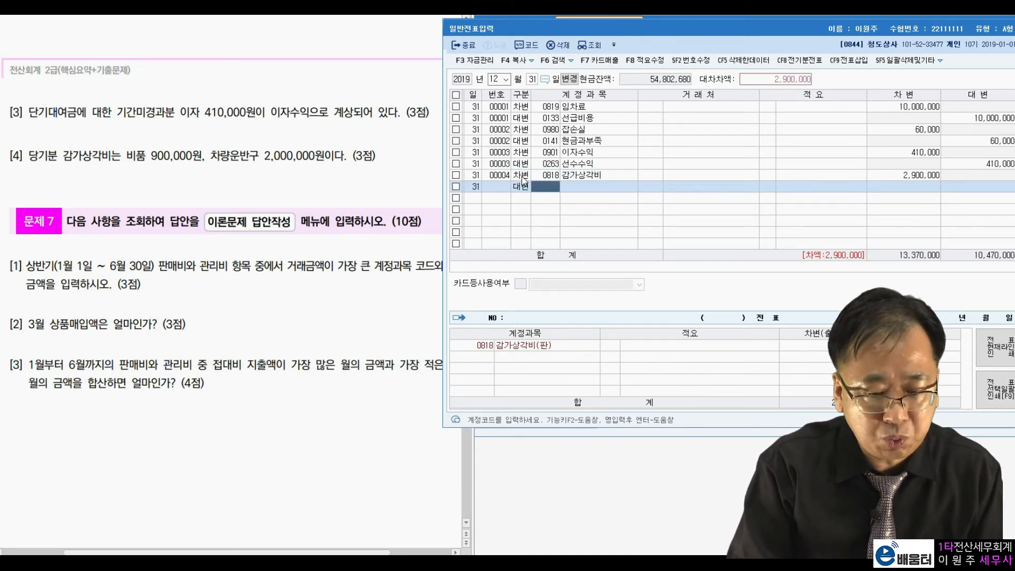
Add a credit line to the depreciation voucher for the 비품 accumulated depreciation, 0213 감가상각누계액, of 900,000
{"action": "type", "text": "0212"}
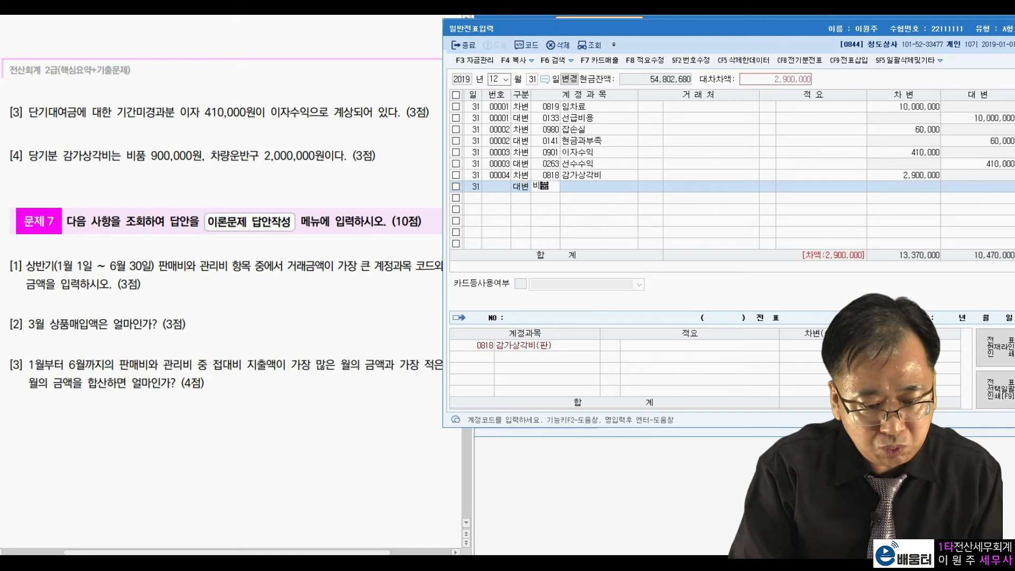
{"action": "key", "text": "Return"}
{"action": "key", "text": "Left"}
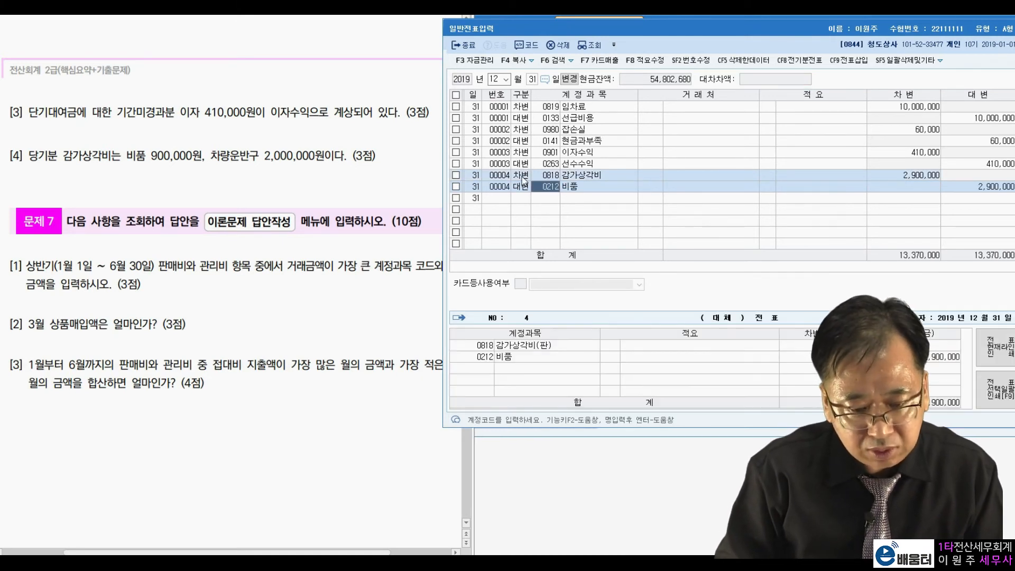
{"action": "type", "text": "감가상"}
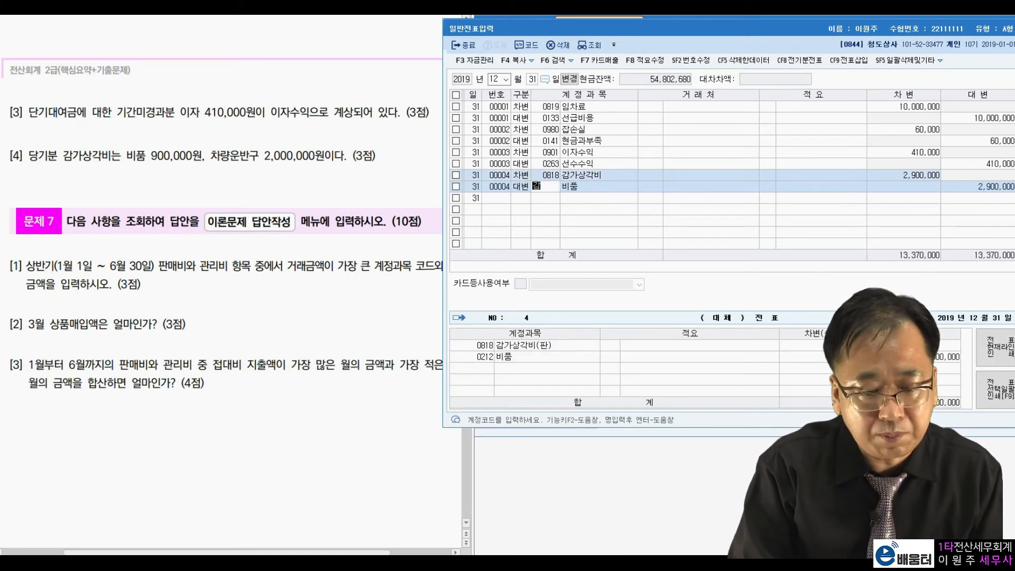
{"action": "key", "text": "Return"}
{"action": "key", "text": "Down"}
{"action": "key", "text": "Down"}
{"action": "key", "text": "Down"}
{"action": "key", "text": "Down"}
{"action": "key", "text": "Down"}
{"action": "key", "text": "Down"}
{"action": "key", "text": "Down"}
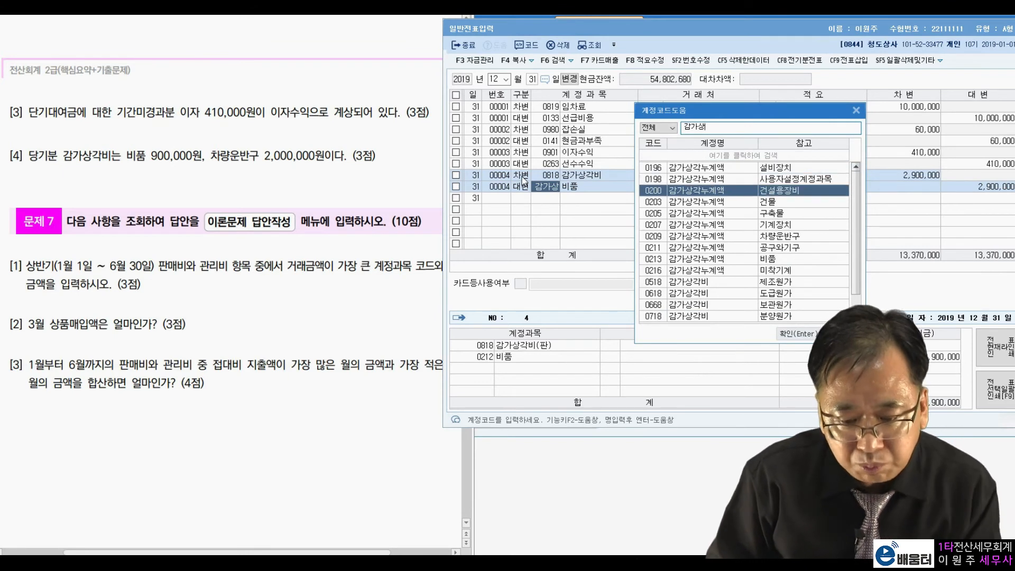
{"action": "key", "text": "Return"}
{"action": "key", "text": "Return"}
{"action": "key", "text": "Return"}
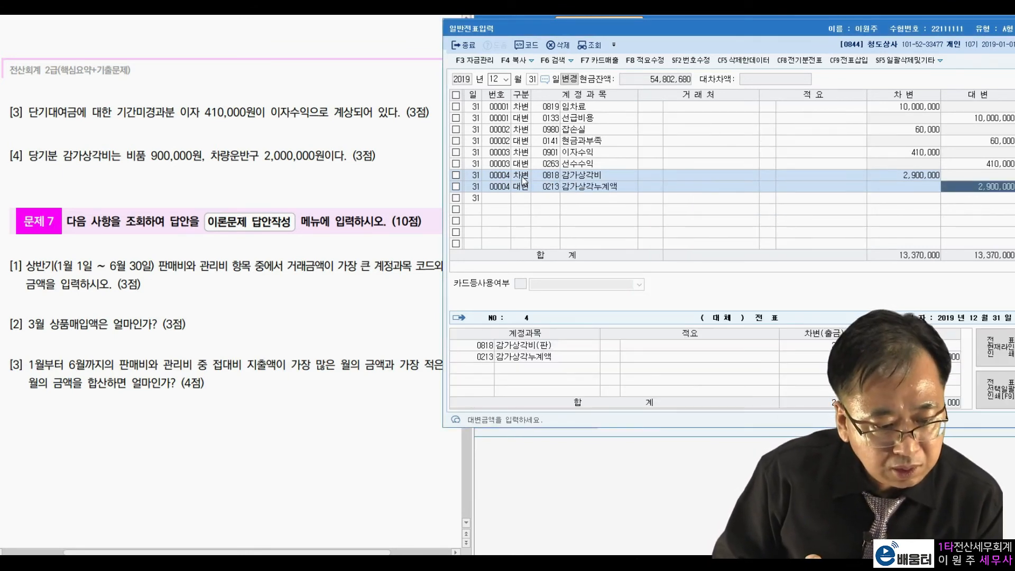
{"action": "type", "text": "900000"}
{"action": "key", "text": "Return"}
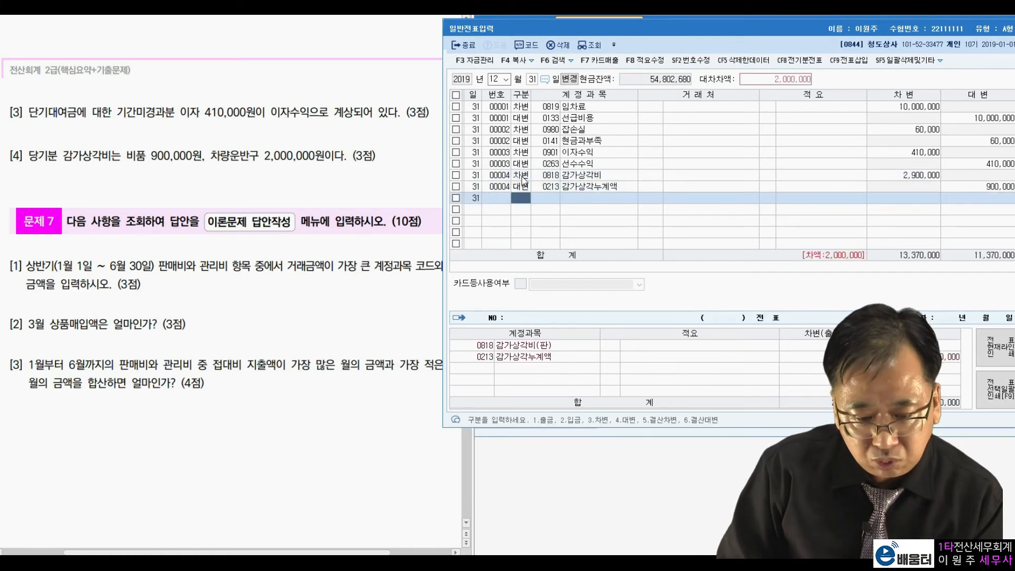
Complete the depreciation voucher with a credit line for the 차량운반구 accumulated depreciation, 0209 감가상각누계액, of 2,000,000
{"action": "type", "text": "차량"}
{"action": "key", "text": "Return"}
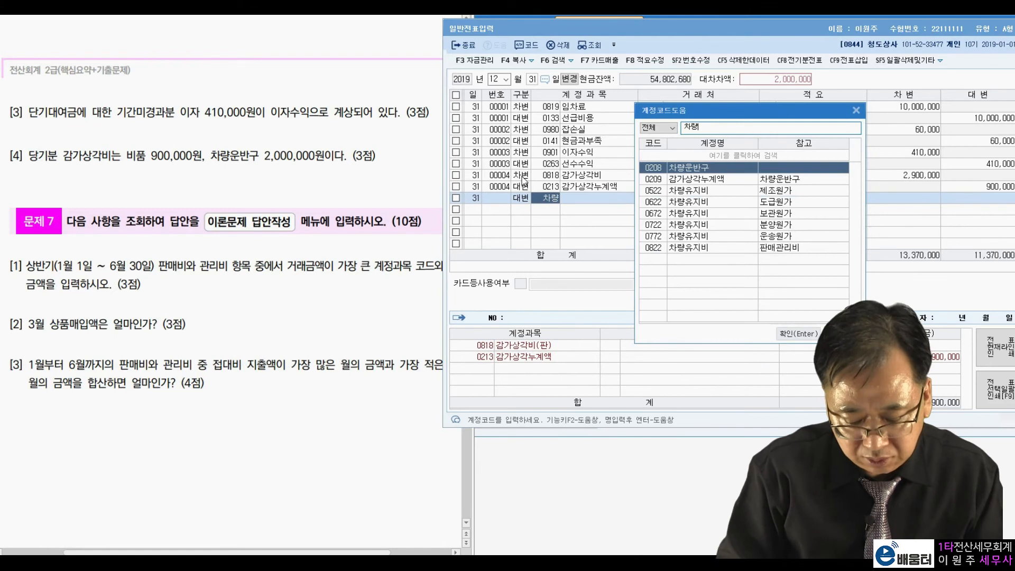
{"action": "key", "text": "Down"}
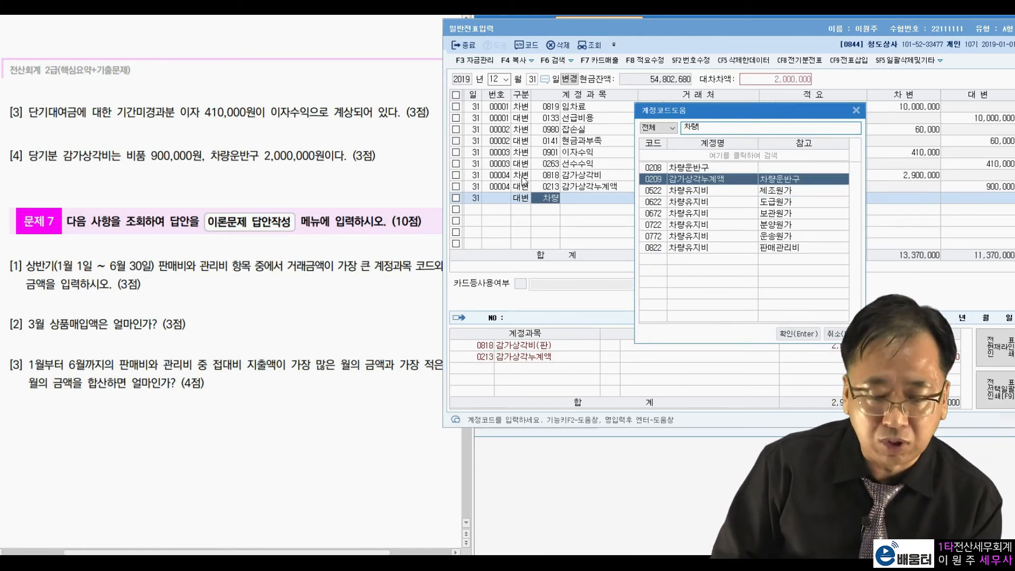
{"action": "key", "text": "Return"}
{"action": "key", "text": "Return"}
{"action": "key", "text": "Return"}
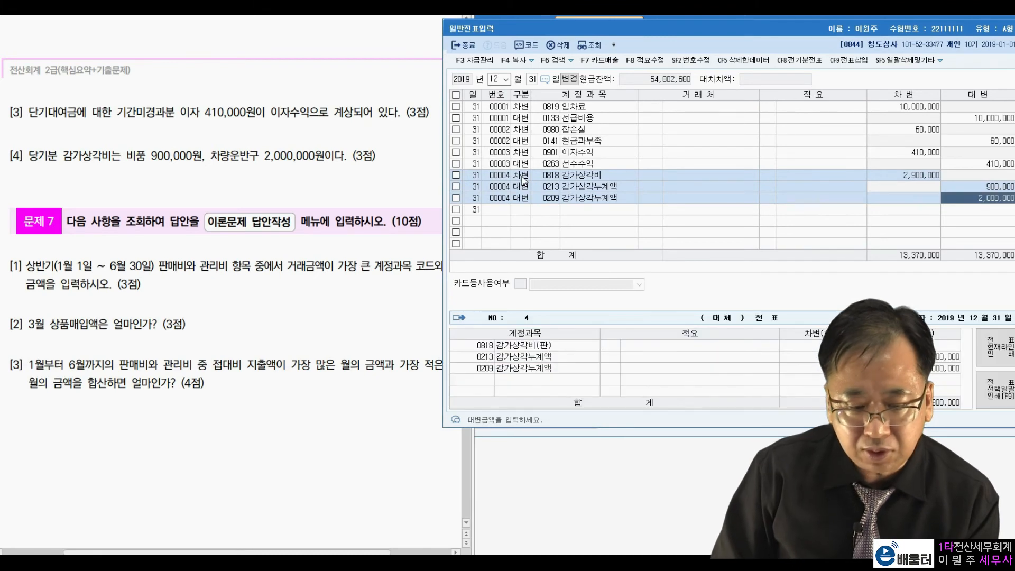
{"action": "key", "text": "Return"}
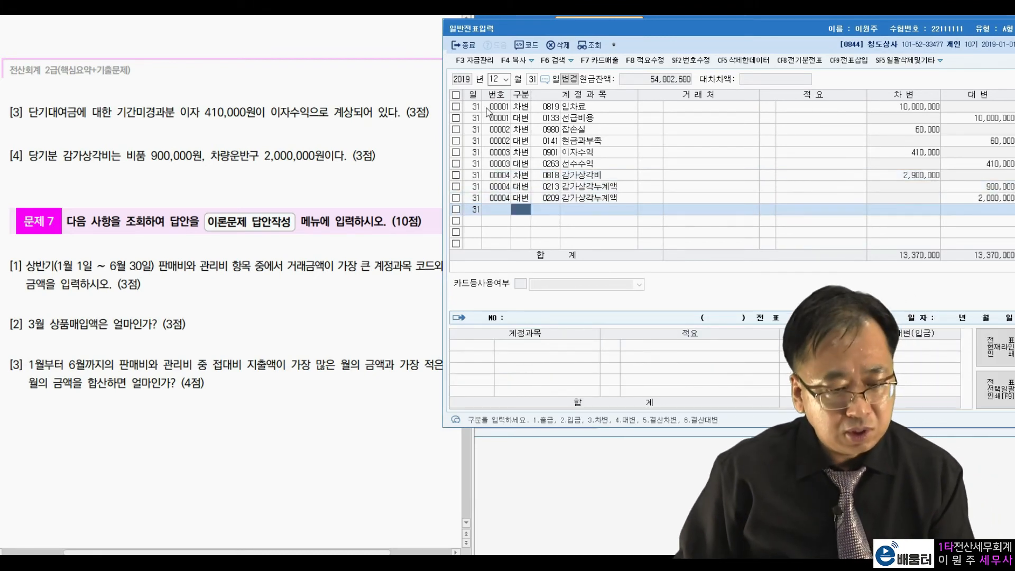
Close 일반전표입력 and query the 월계표 for January through June for item [1] of 문제 7
{"action": "left_click_drag", "start_coordinate": [548, 32], "coordinate": [469, 51]}
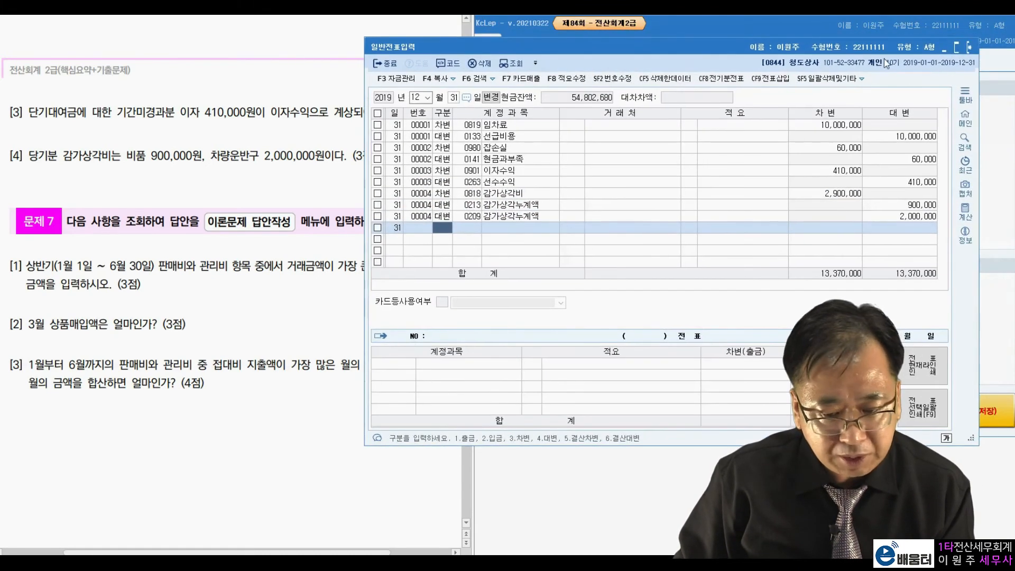
{"action": "left_click", "coordinate": [975, 49]}
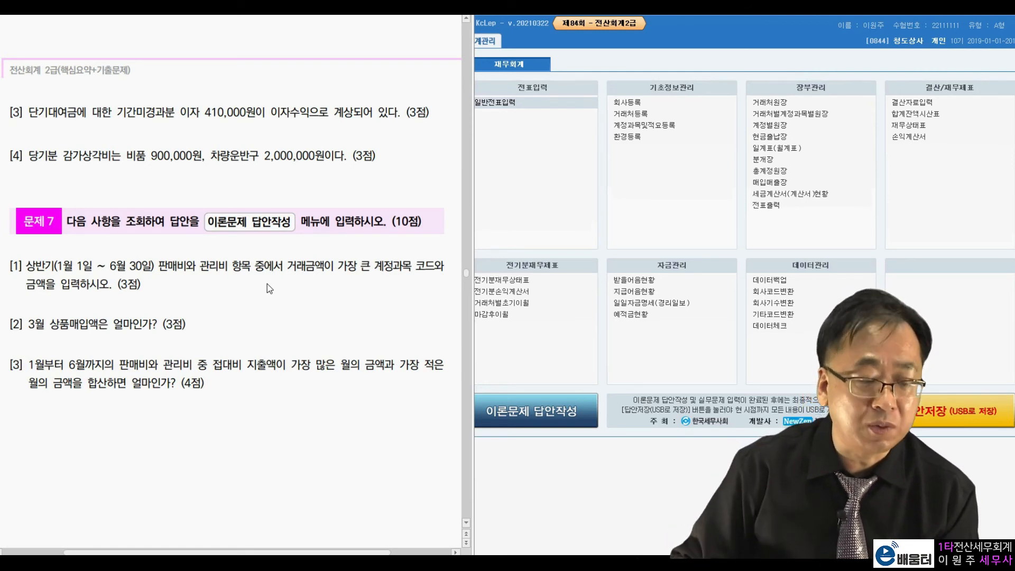
{"action": "left_click", "coordinate": [787, 148]}
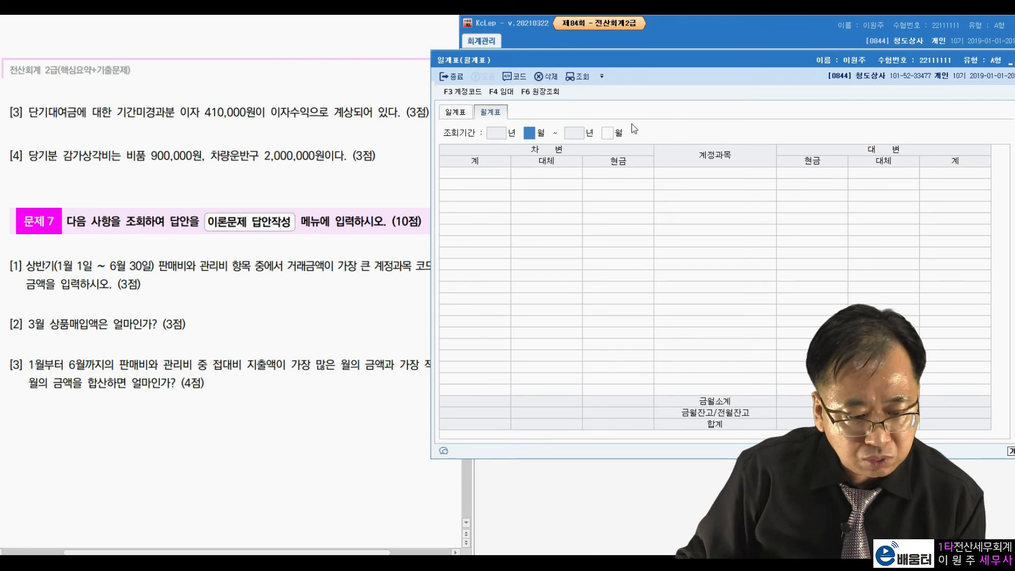
{"action": "left_click_drag", "start_coordinate": [646, 62], "coordinate": [667, 45]}
{"action": "type", "text": "1"}
{"action": "key", "text": "Return"}
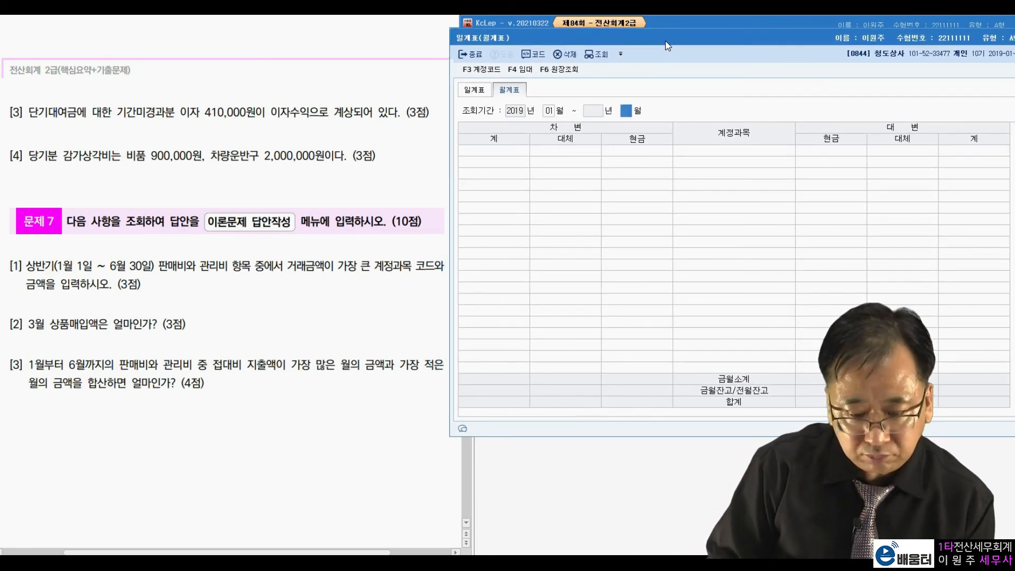
{"action": "type", "text": "6"}
{"action": "key", "text": "Return"}
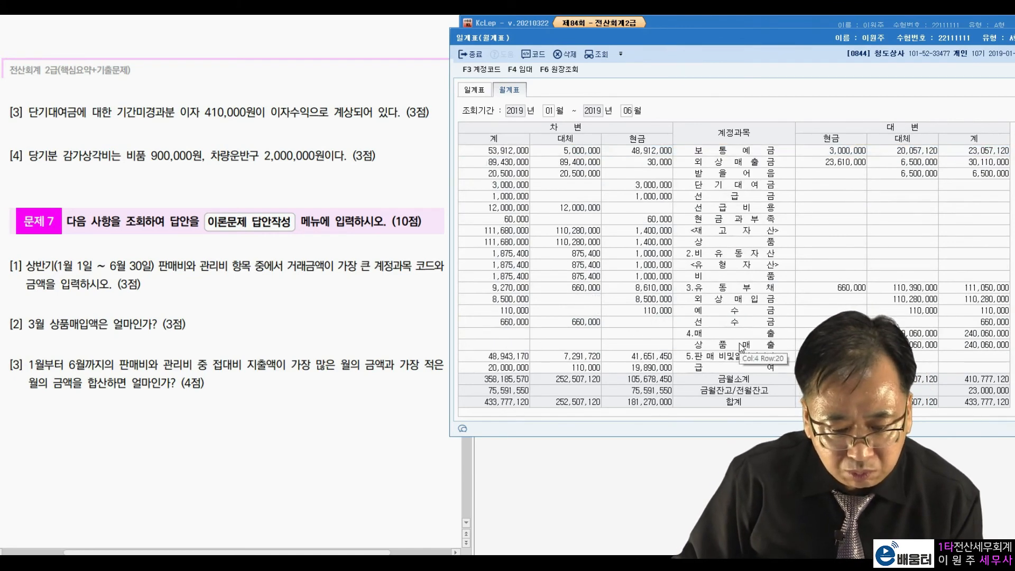
Compare the debit totals of the accounts under 판매비및일반관리비 in the 월계표 to find the largest one
{"action": "scroll", "coordinate": [740, 344], "scroll_direction": "down", "scroll_amount": 5}
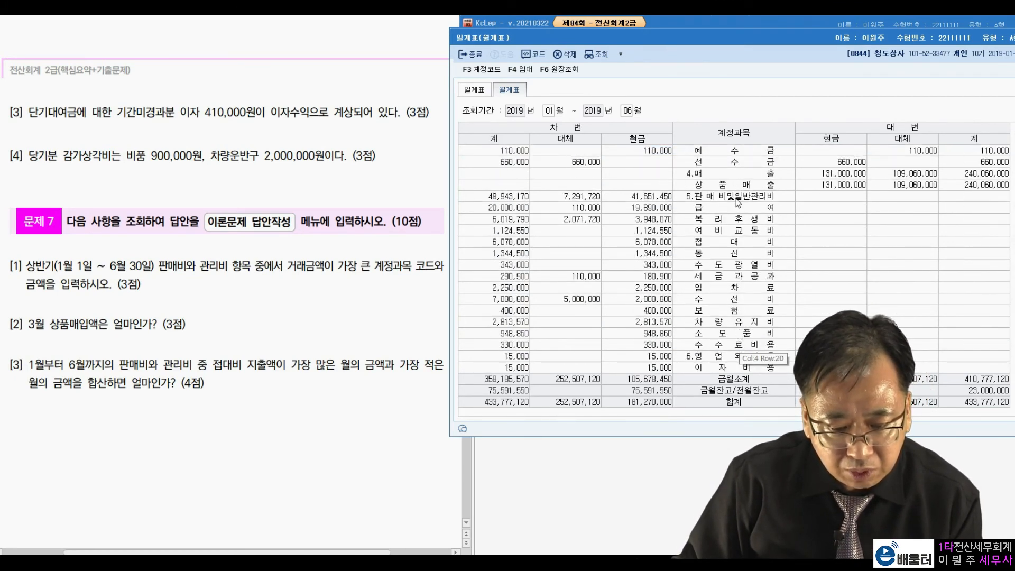
{"action": "left_click", "coordinate": [735, 199]}
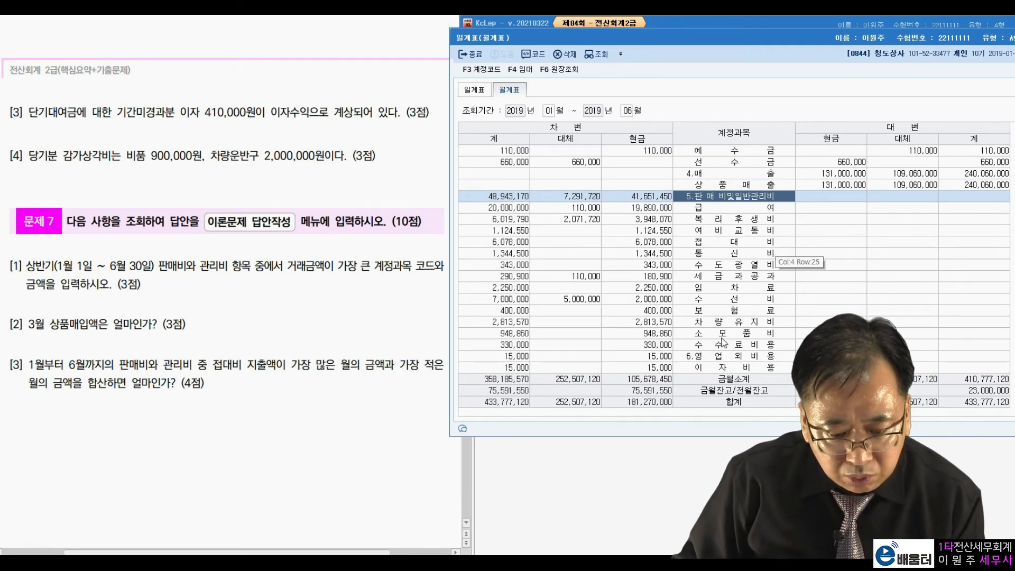
{"action": "left_click", "coordinate": [725, 207]}
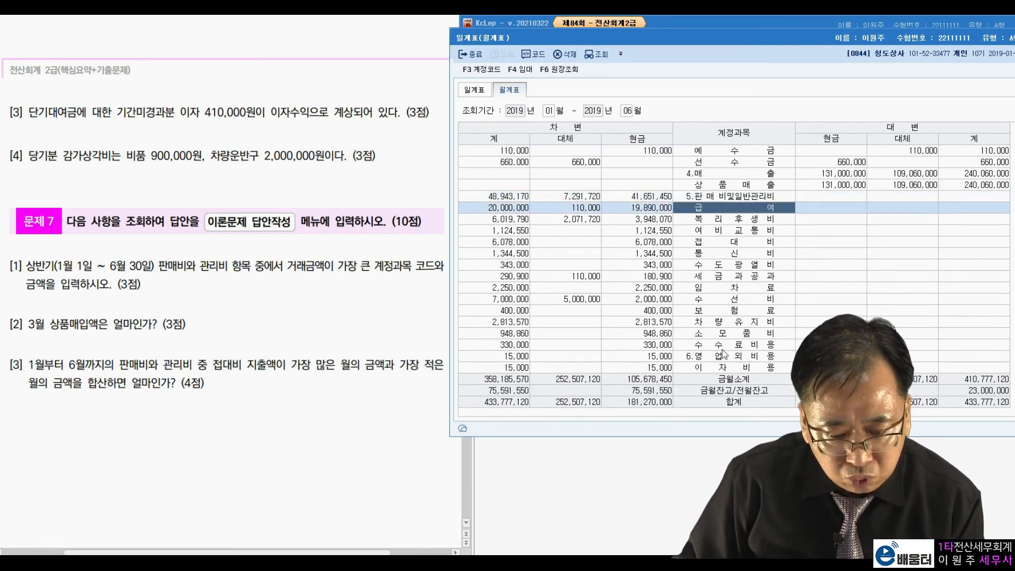
{"action": "left_click", "coordinate": [722, 344]}
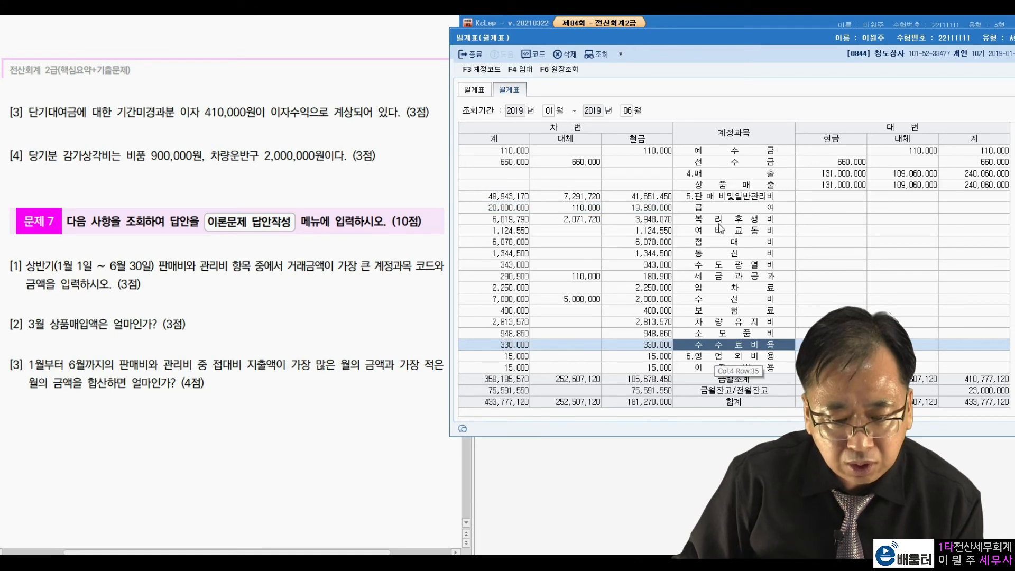
{"action": "left_click", "coordinate": [720, 208]}
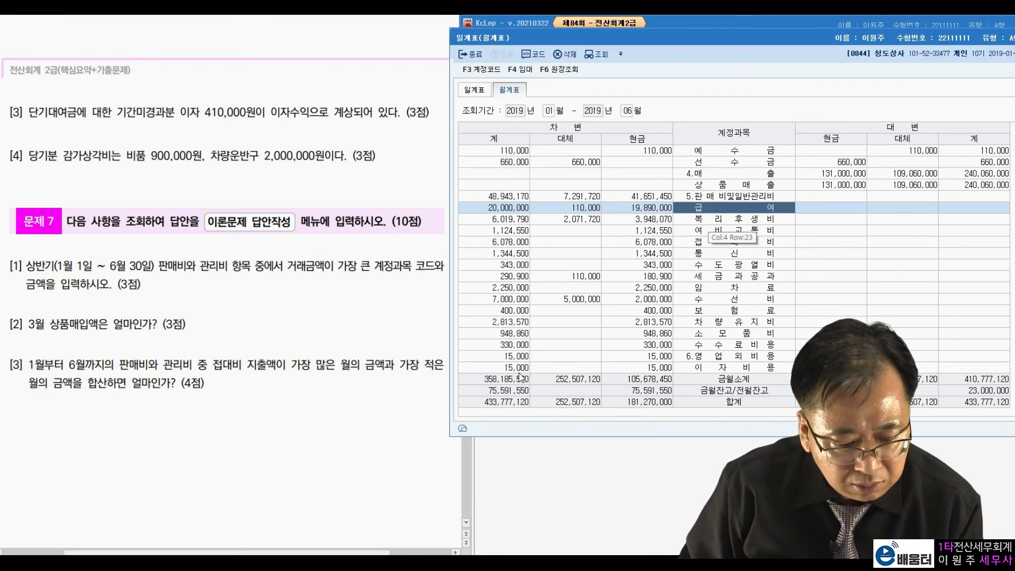
Open the ledger detail of the 급여 row's debit total, check its account code, and close the ledger
{"action": "left_click", "coordinate": [518, 211]}
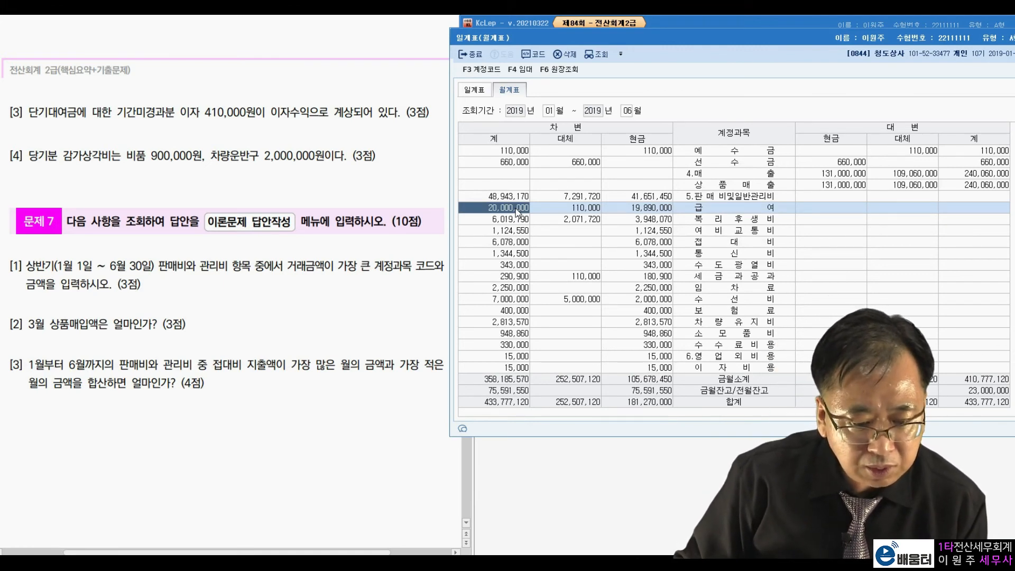
{"action": "double_click", "coordinate": [524, 210]}
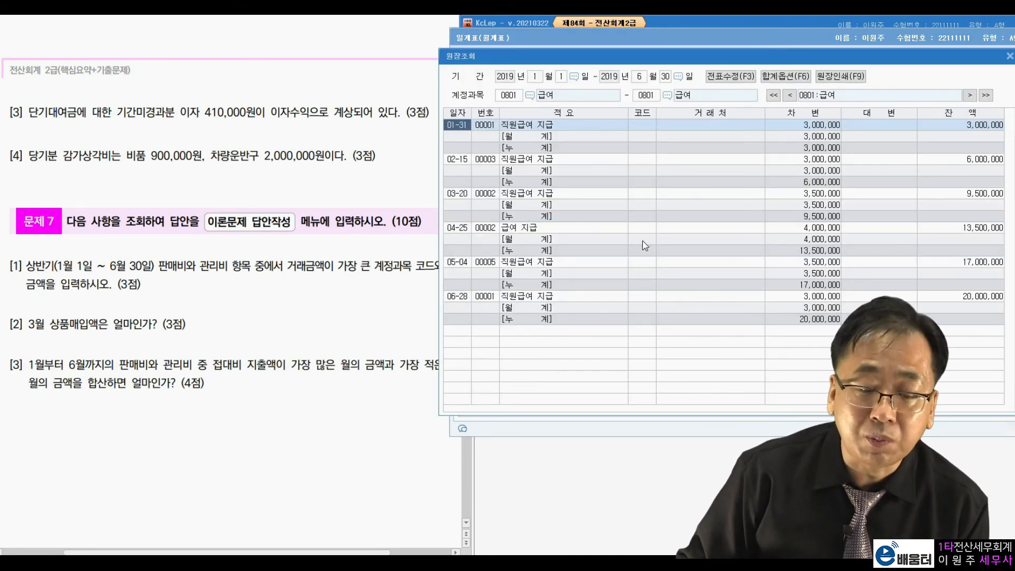
{"action": "left_click", "coordinate": [508, 96]}
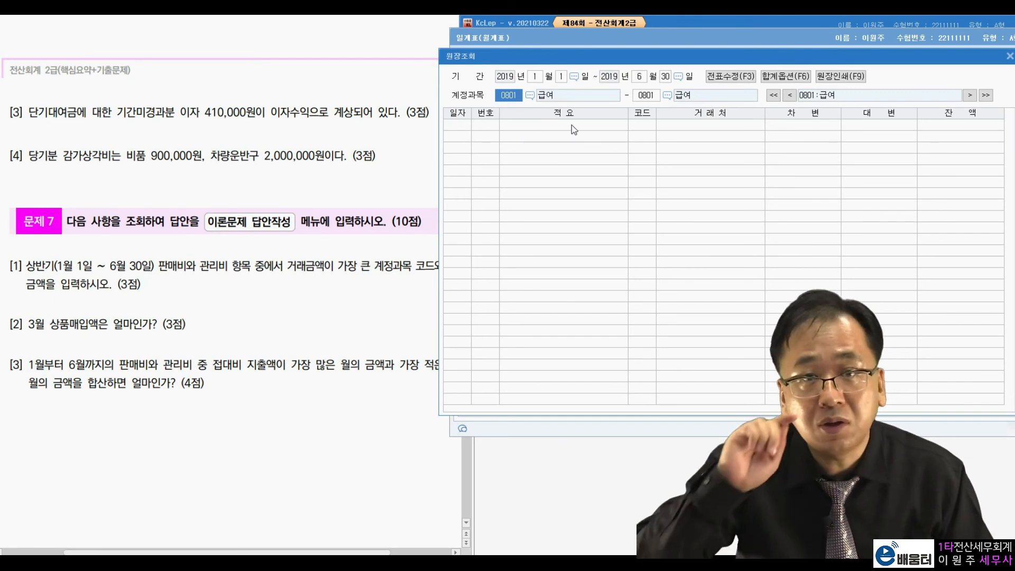
{"action": "key", "text": "Escape"}
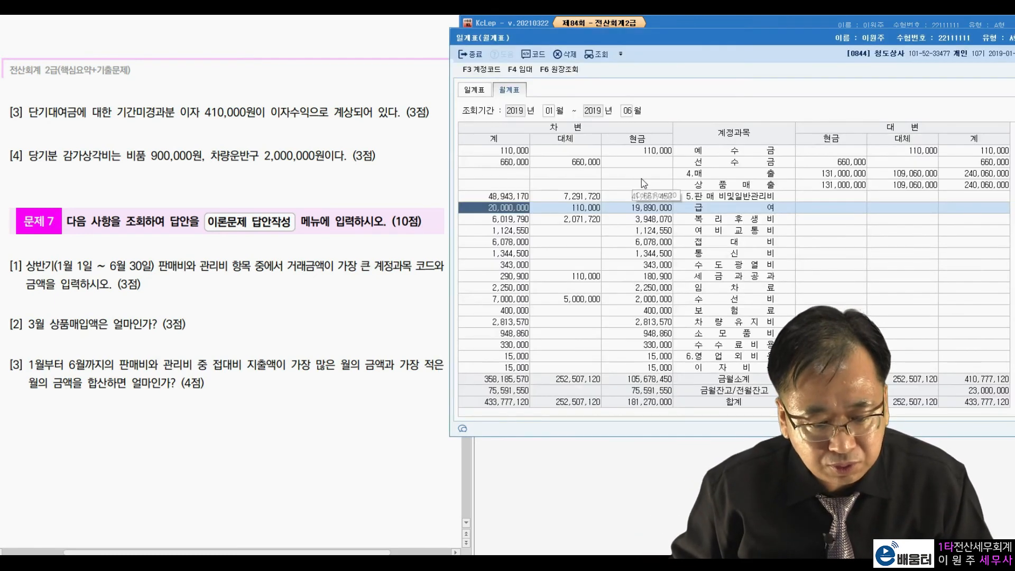
Close and reopen 일계표(월계표), and query the 월계표 for March 2019 for item [2] of 문제 7
{"action": "key", "text": "Escape"}
{"action": "left_click", "coordinate": [215, 323]}
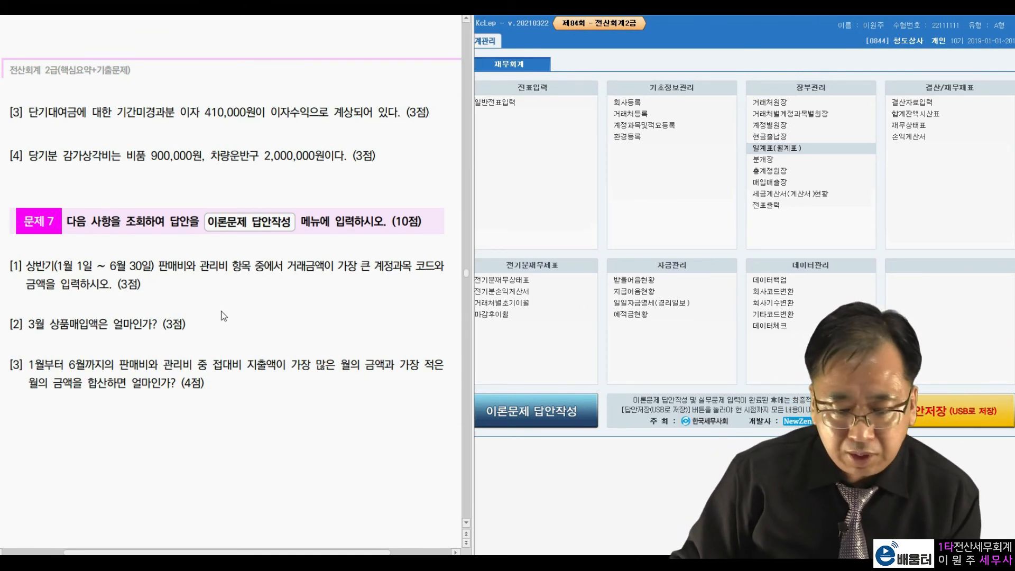
{"action": "left_click", "coordinate": [786, 152]}
{"action": "left_click", "coordinate": [788, 153]}
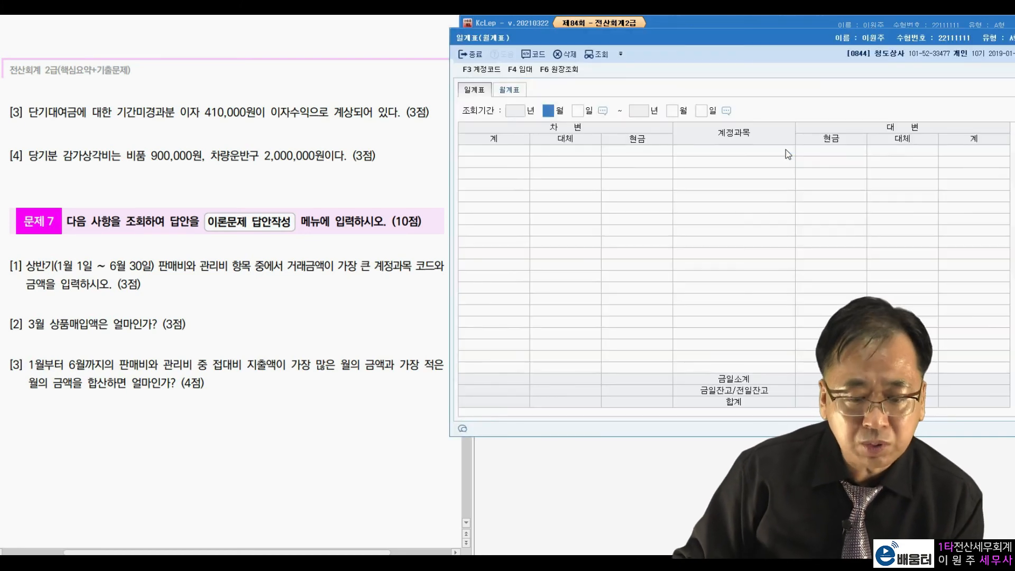
{"action": "left_click", "coordinate": [509, 90]}
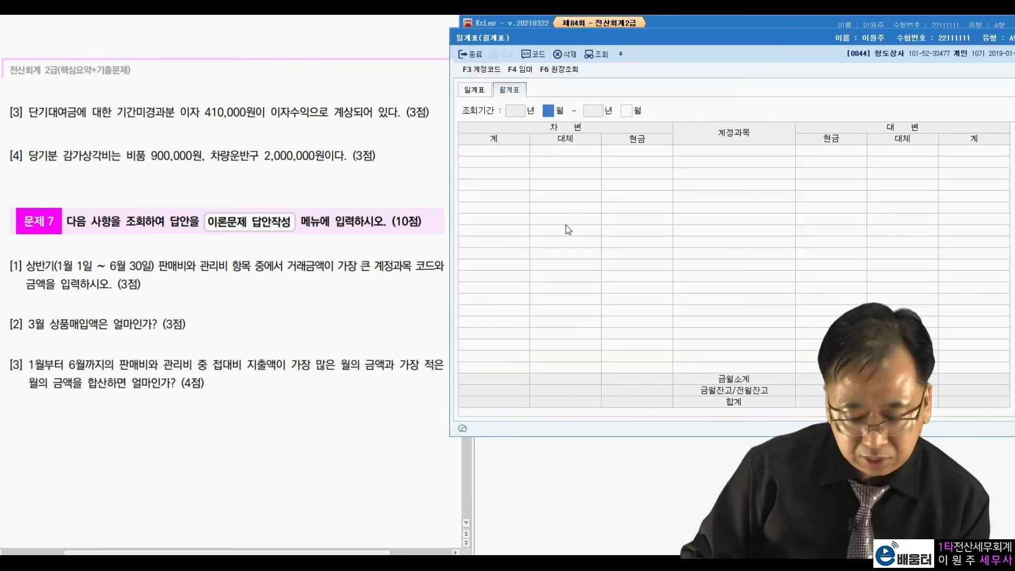
{"action": "type", "text": "3"}
{"action": "key", "text": "Return"}
{"action": "key", "text": "Return"}
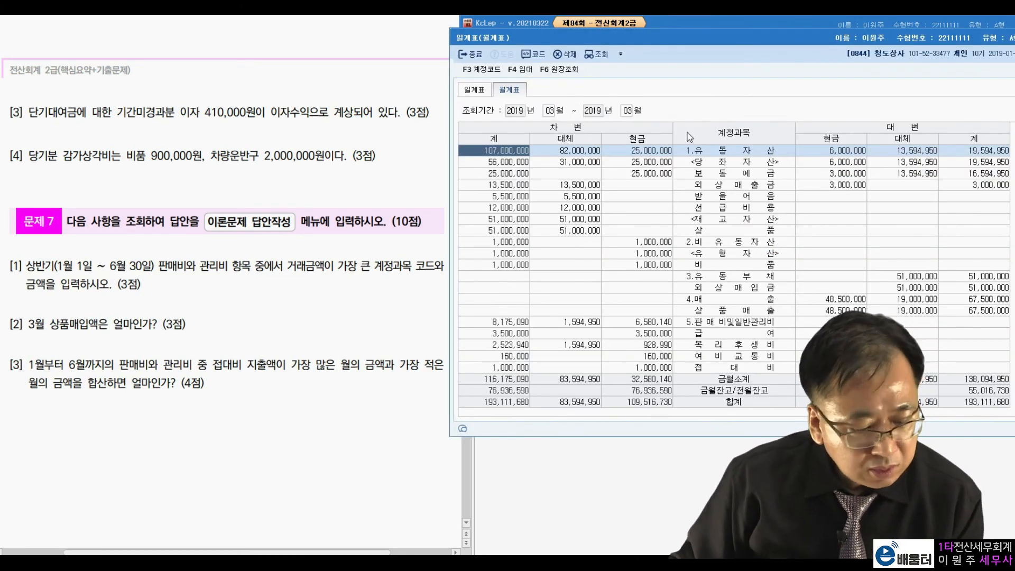
Check the debit total of the 상품 row in the March 월계표 and close the report
{"action": "left_click", "coordinate": [724, 231]}
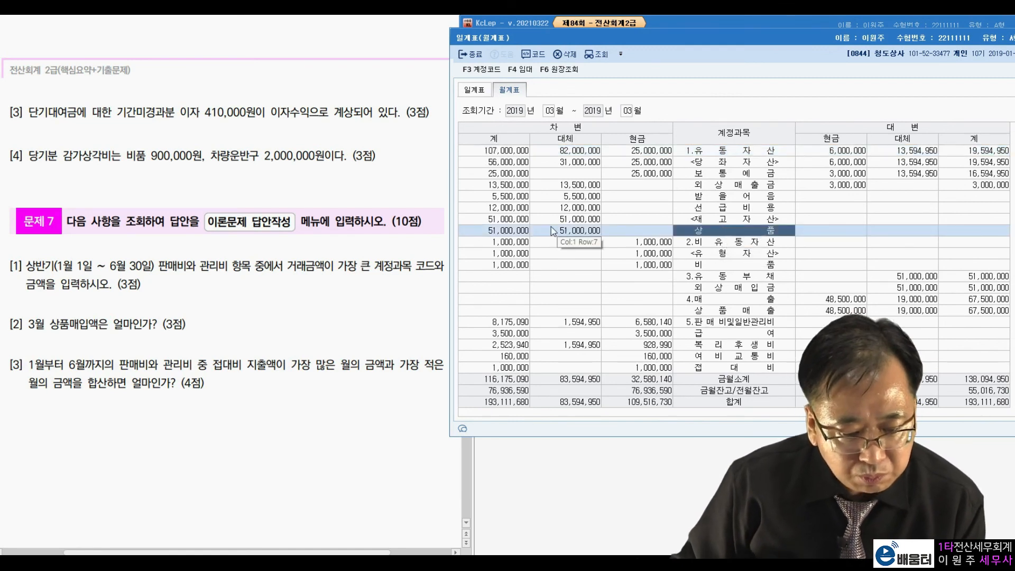
{"action": "left_click", "coordinate": [492, 233]}
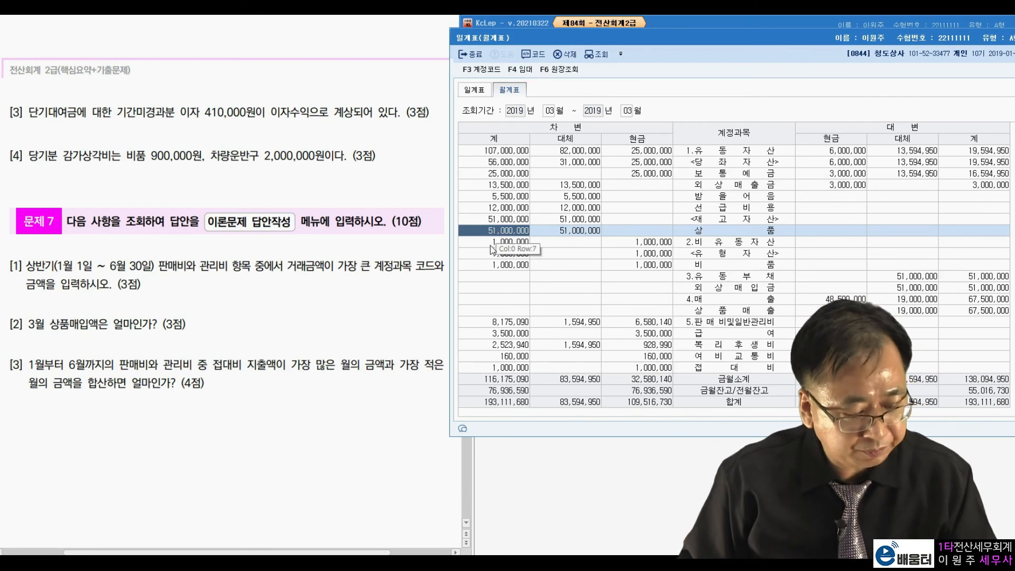
{"action": "key", "text": "Escape"}
Open 총계정원장 for item [3] and set the monthly query period from 2019-01-01 to 2019-06-30
{"action": "left_click", "coordinate": [127, 350]}
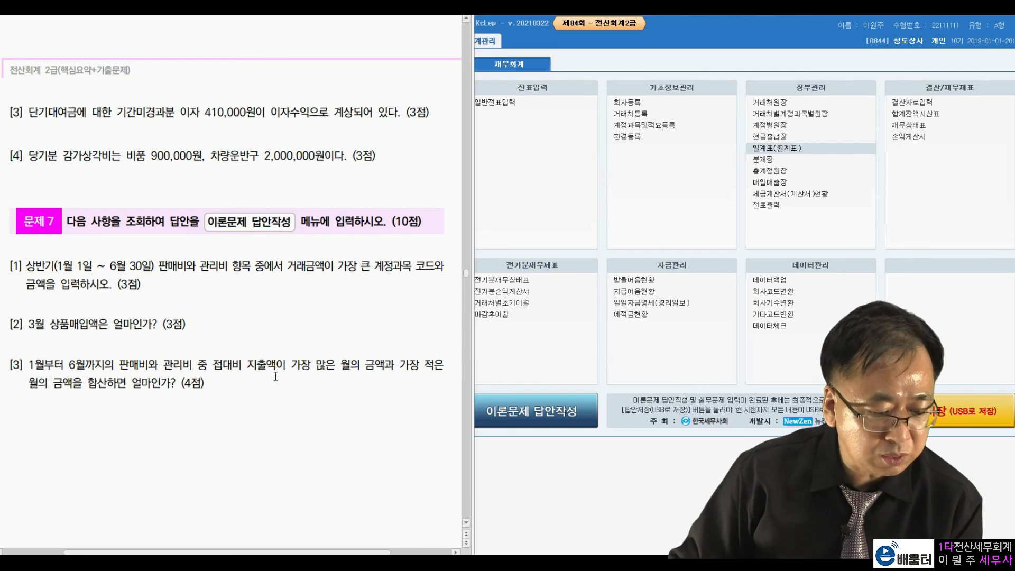
{"action": "left_click_drag", "start_coordinate": [212, 364], "coordinate": [247, 364]}
{"action": "left_click", "coordinate": [385, 400]}
{"action": "left_click", "coordinate": [765, 178]}
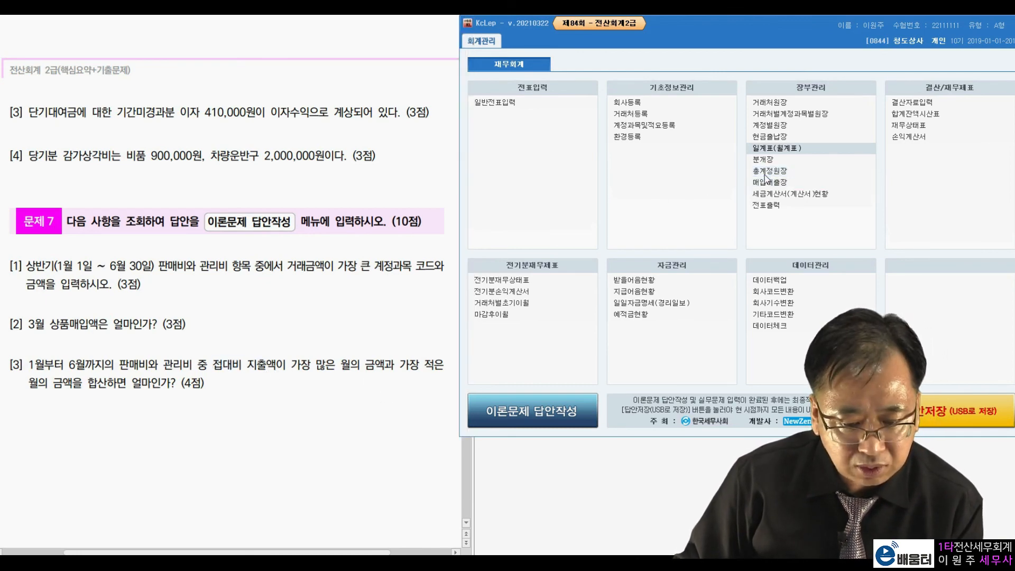
{"action": "left_click", "coordinate": [765, 179]}
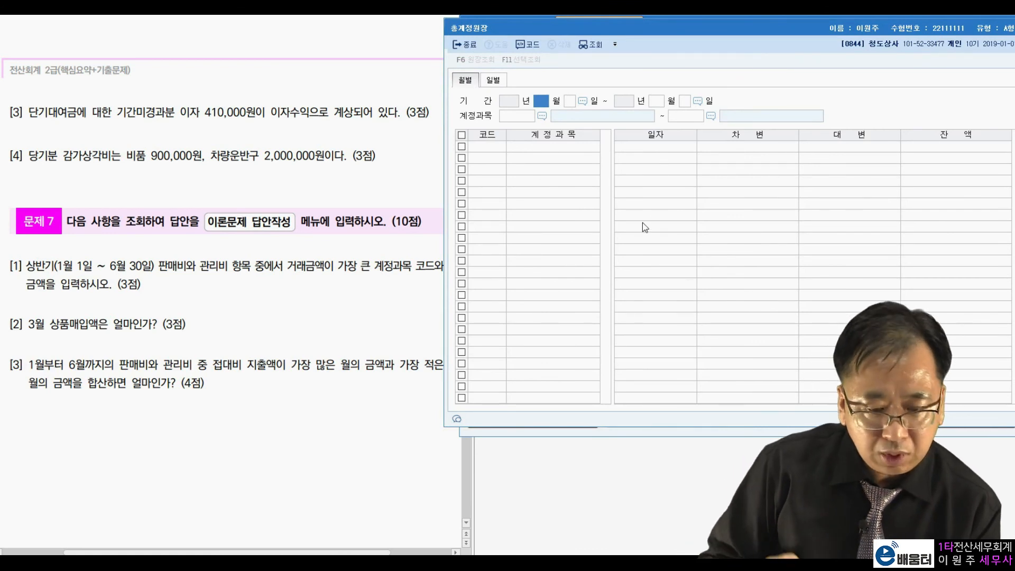
{"action": "type", "text": "1"}
{"action": "key", "text": "Return"}
{"action": "key", "text": "Return"}
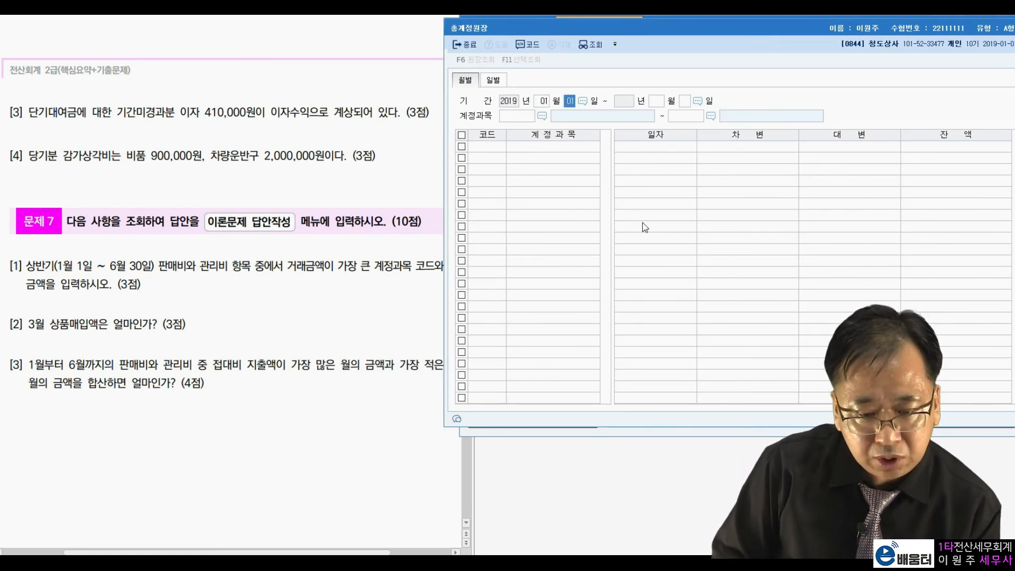
{"action": "type", "text": "6"}
{"action": "key", "text": "Return"}
{"action": "key", "text": "Return"}
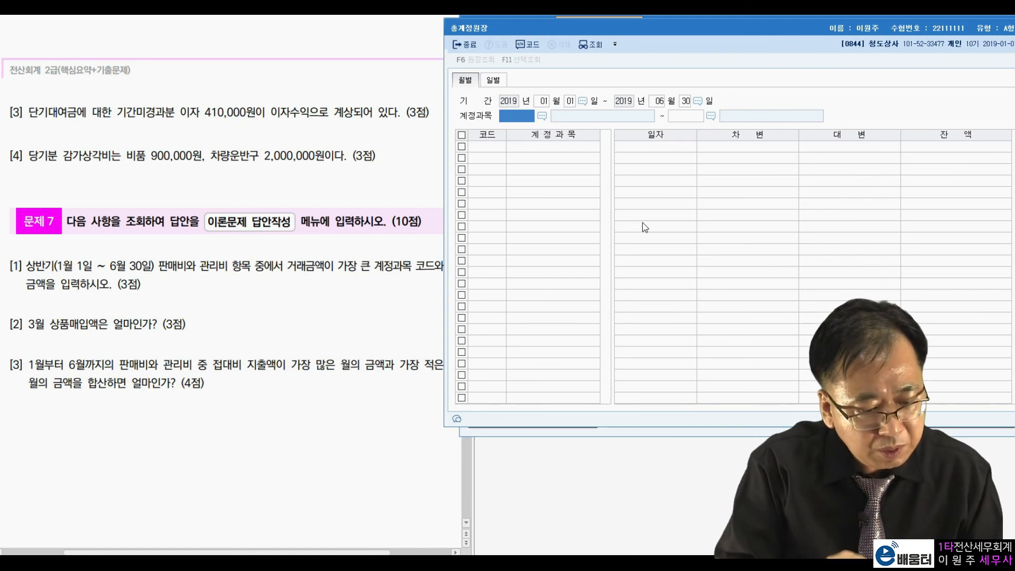
Query the 총계정원장 for the selling and administrative account 0813 접대비 as both start and end account
{"action": "type", "text": "저ㅂ"}
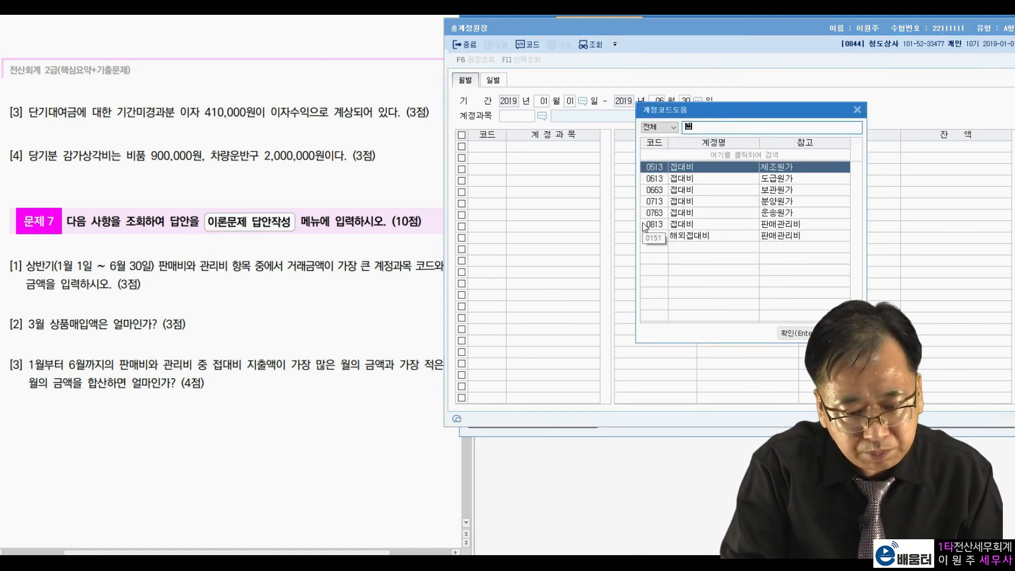
{"action": "type", "text": "대비"}
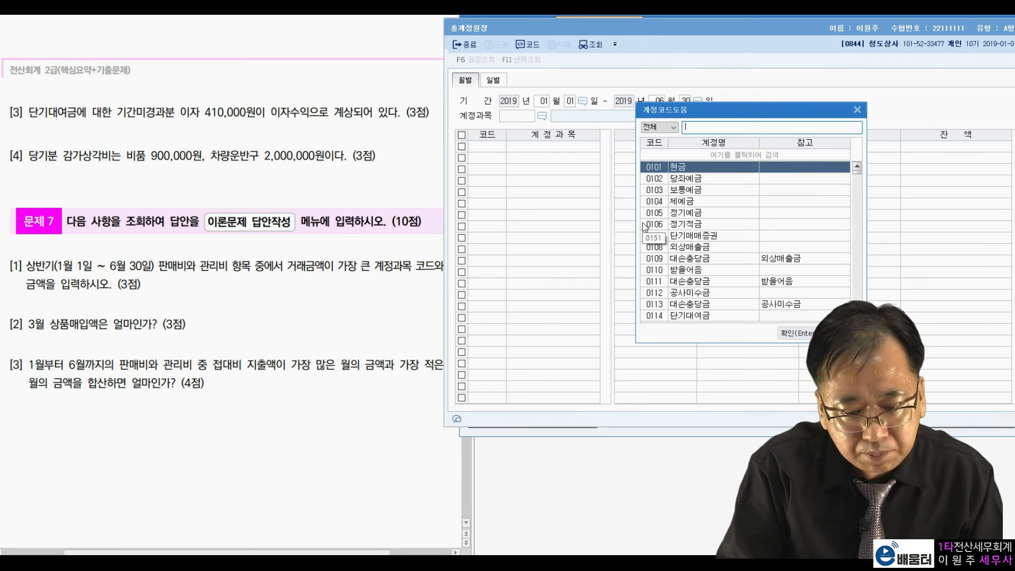
{"action": "key", "text": "Down"}
{"action": "key", "text": "Down"}
{"action": "key", "text": "Down"}
{"action": "key", "text": "Down"}
{"action": "key", "text": "Down"}
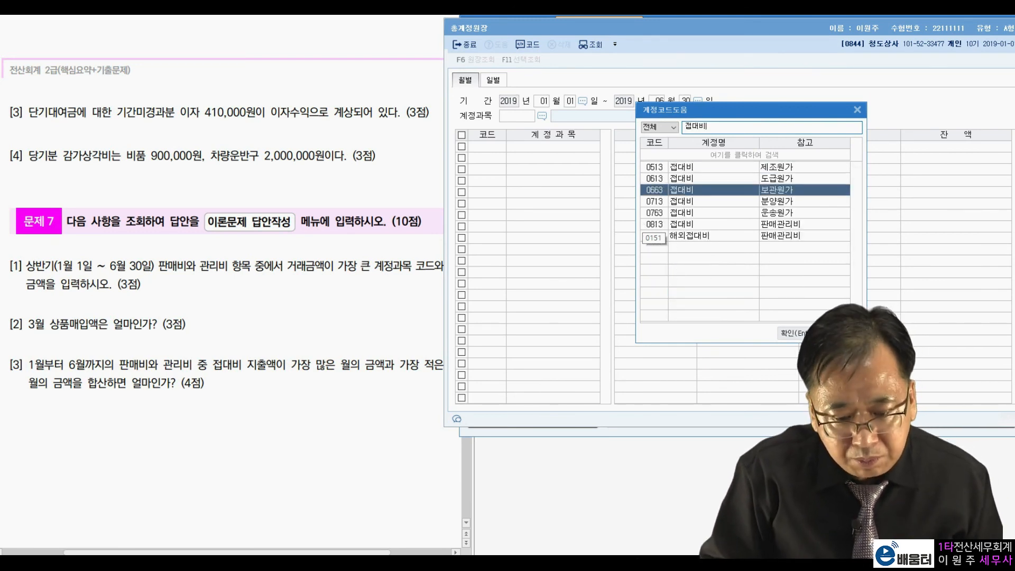
{"action": "key", "text": "Return"}
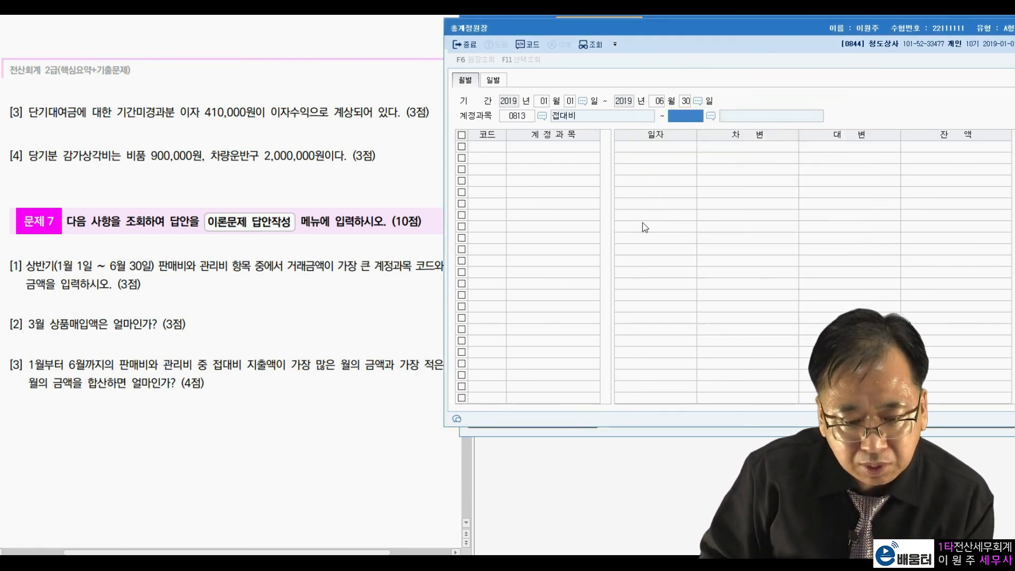
{"action": "key", "text": "Return"}
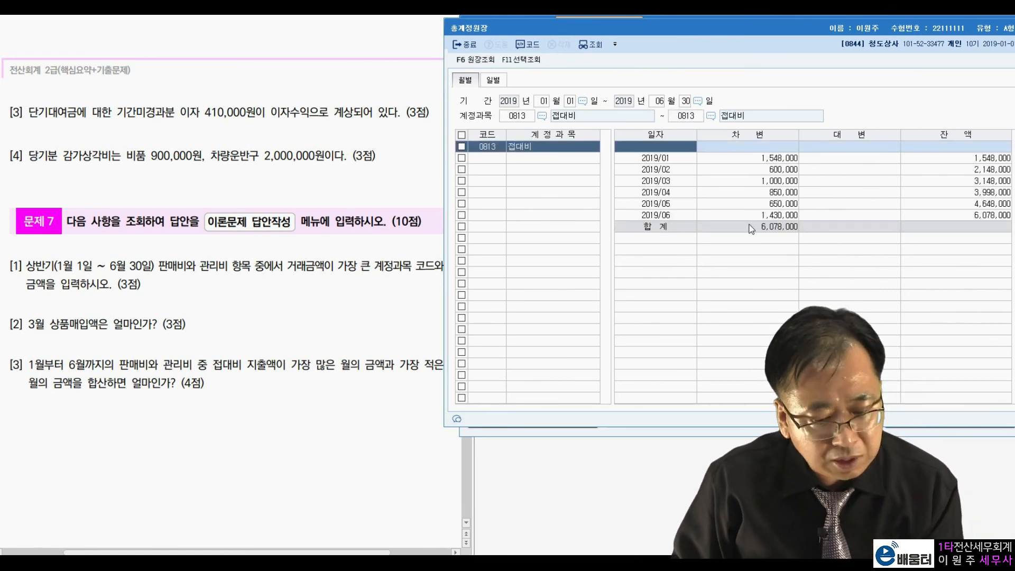
Compare the monthly 접대비 debit amounts to find the highest and lowest months, and close 총계정원장
{"action": "left_click", "coordinate": [785, 159]}
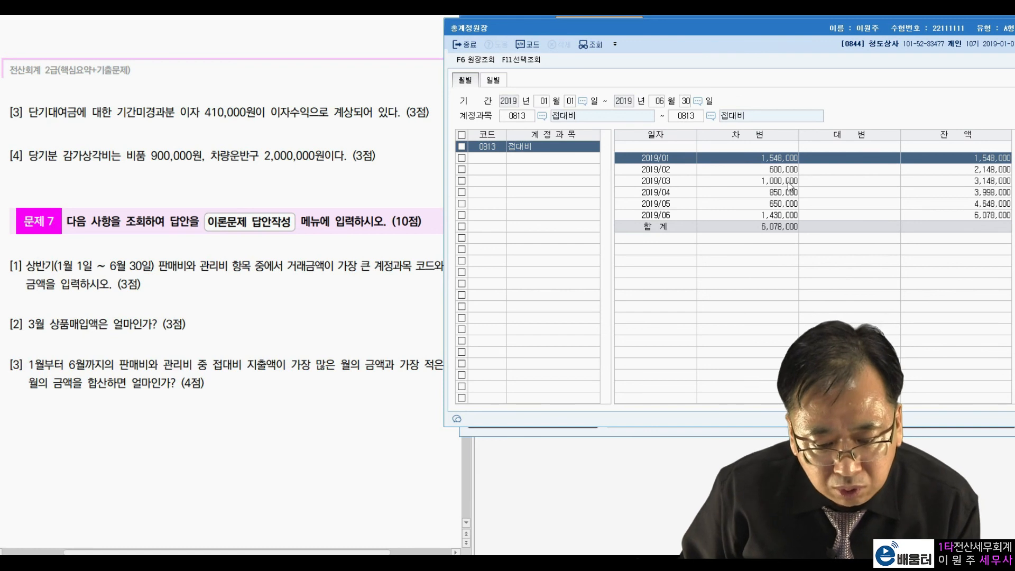
{"action": "left_click", "coordinate": [783, 172]}
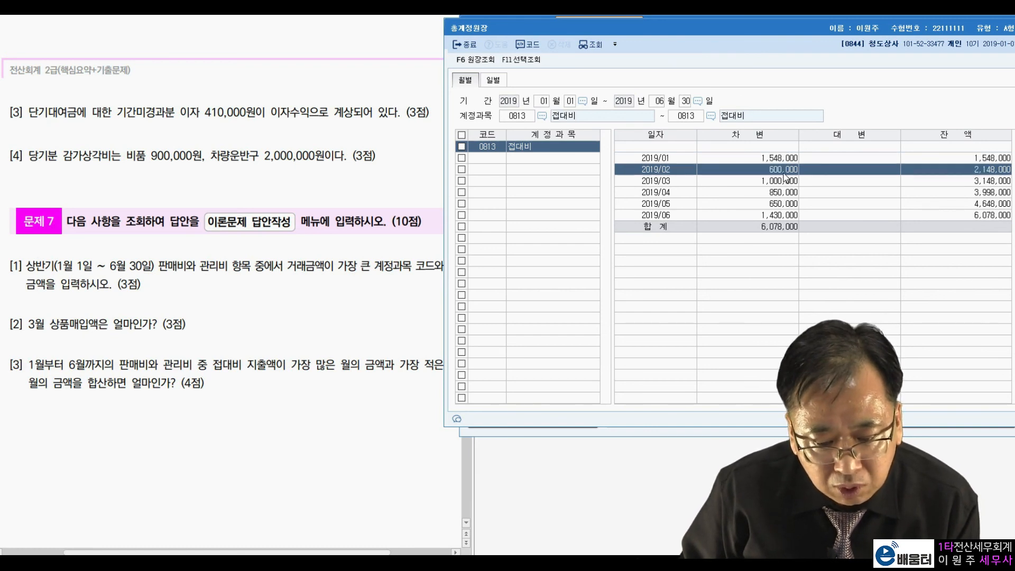
{"action": "left_click", "coordinate": [783, 163]}
{"action": "left_click", "coordinate": [784, 170]}
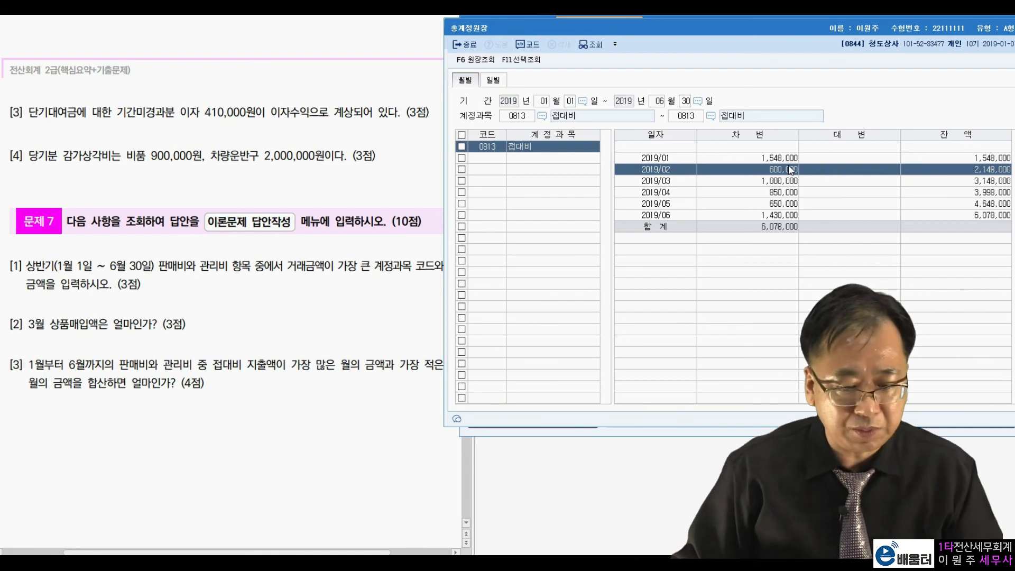
{"action": "key", "text": "Escape"}
{"action": "key", "text": "Escape"}
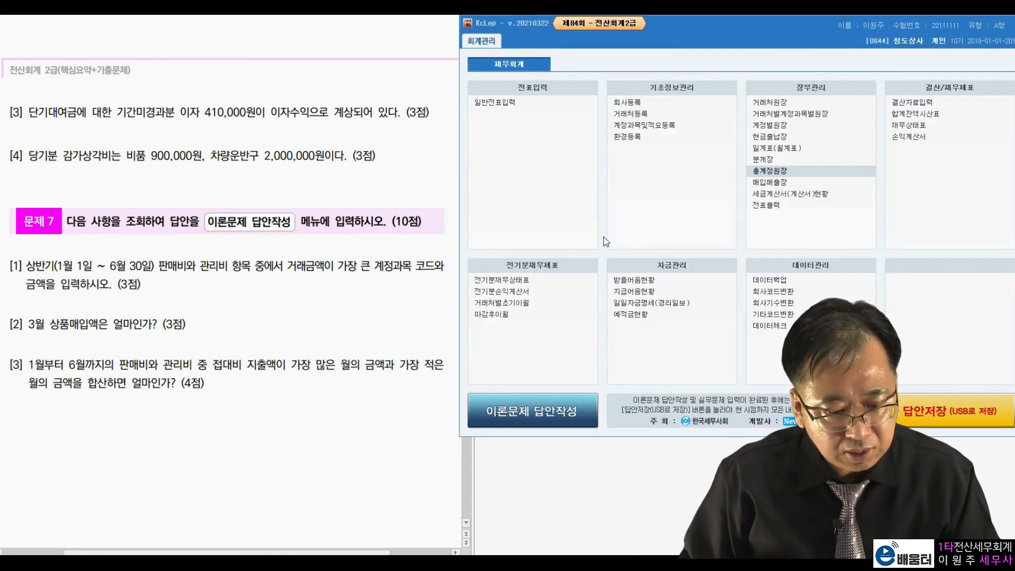
{"action": "left_click", "coordinate": [557, 408]}
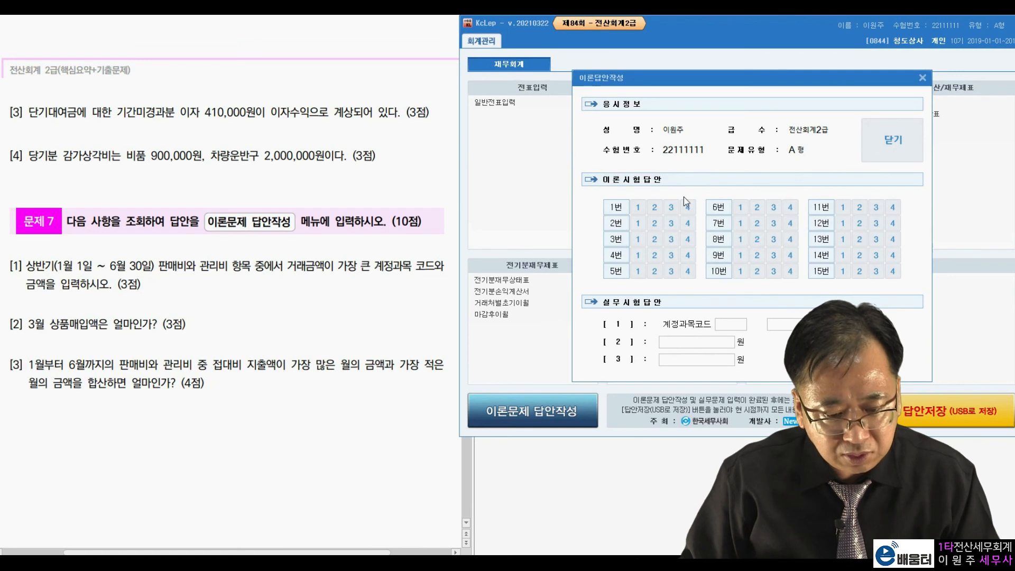
{"action": "left_click", "coordinate": [671, 223]}
{"action": "left_click", "coordinate": [655, 239]}
{"action": "left_click", "coordinate": [639, 255]}
{"action": "left_click", "coordinate": [654, 271]}
{"action": "left_click", "coordinate": [756, 270]}
{"action": "left_click", "coordinate": [757, 254]}
{"action": "left_click", "coordinate": [773, 238]}
{"action": "left_click", "coordinate": [773, 223]}
{"action": "left_click", "coordinate": [790, 207]}
{"action": "left_click", "coordinate": [860, 207]}
{"action": "left_click", "coordinate": [876, 239]}
{"action": "left_click", "coordinate": [876, 255]}
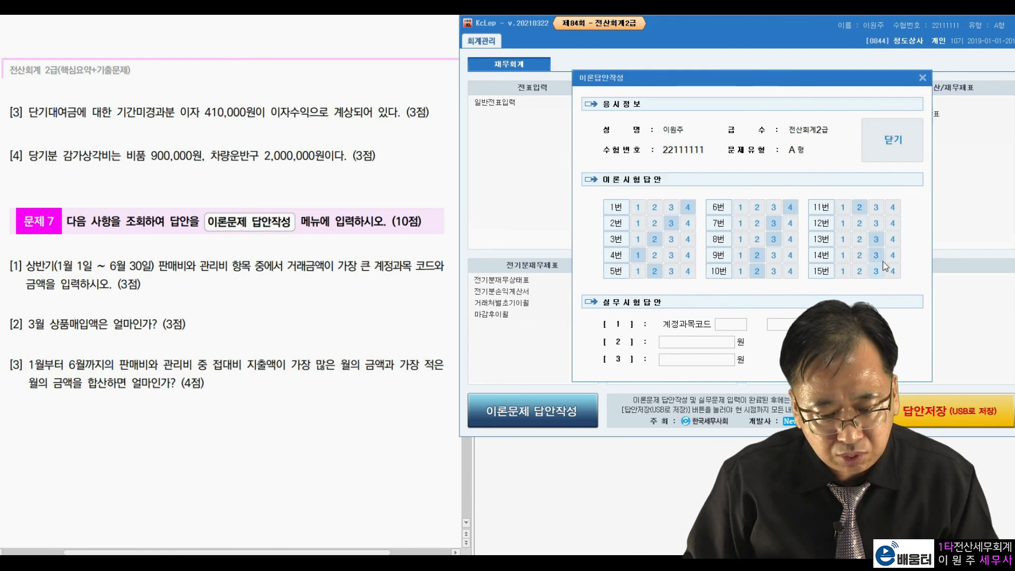
Enter the practical answers: [1] account code 801 with 20,000,000, [2] 51,000,000 and [3] 2,148,000
{"action": "left_click", "coordinate": [729, 324]}
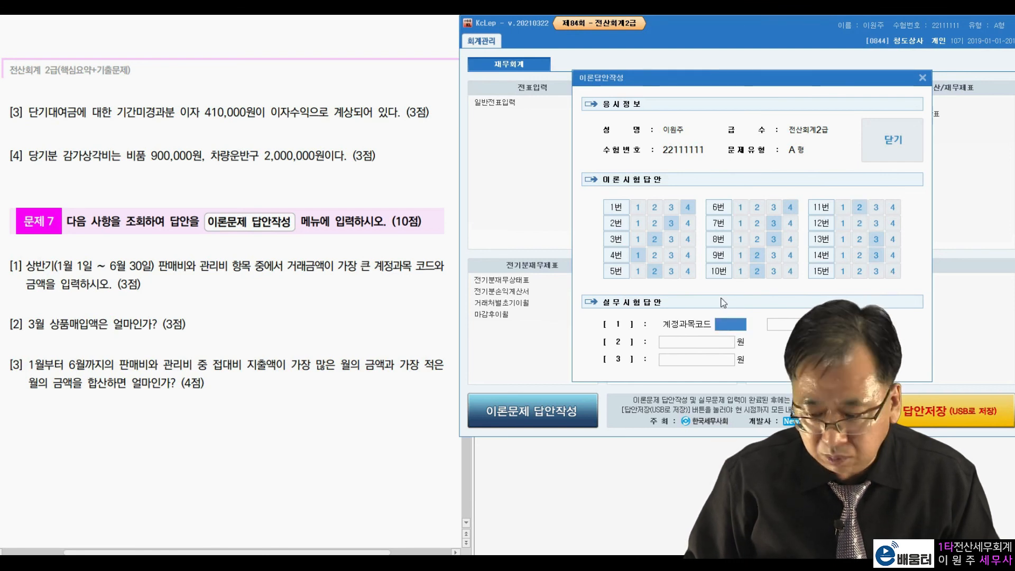
{"action": "type", "text": "801"}
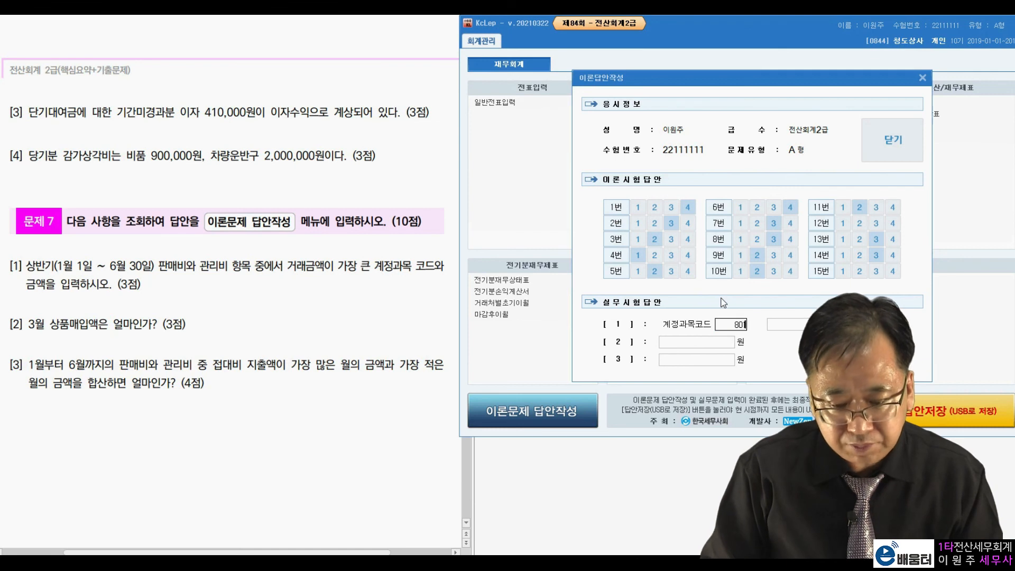
{"action": "key", "text": "Return"}
{"action": "type", "text": "20"}
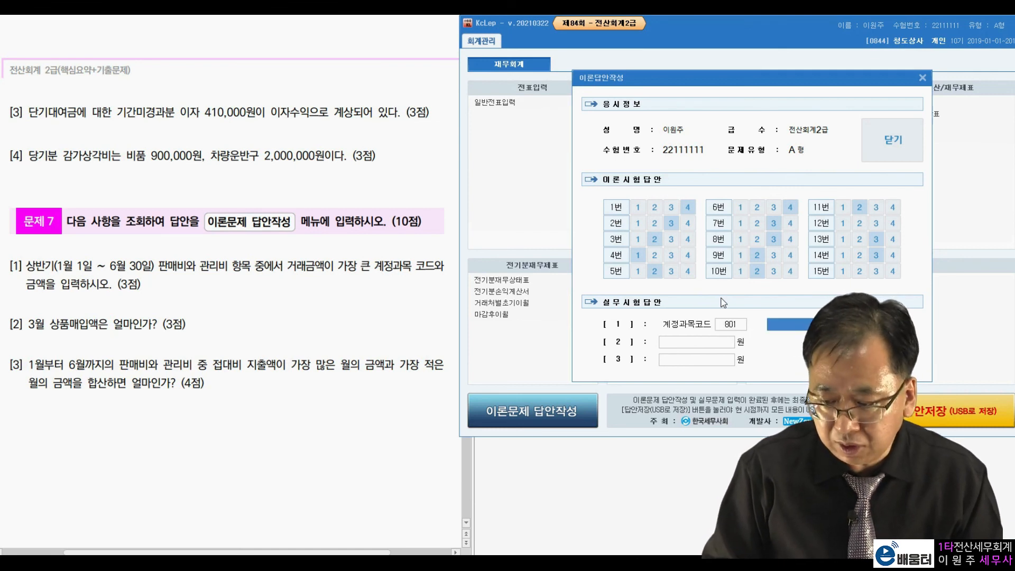
{"action": "key", "text": "Return"}
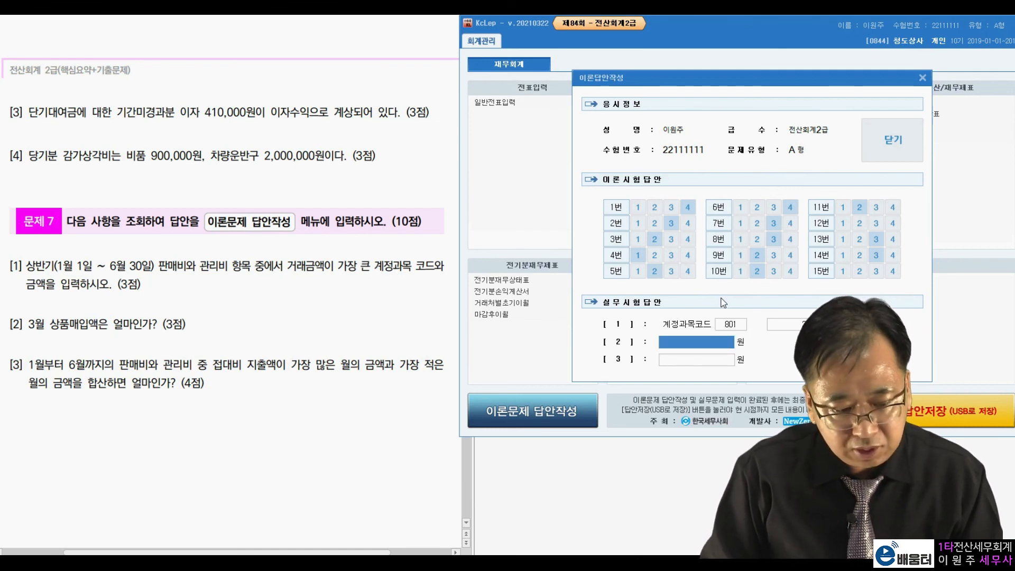
{"action": "type", "text": "51000000"}
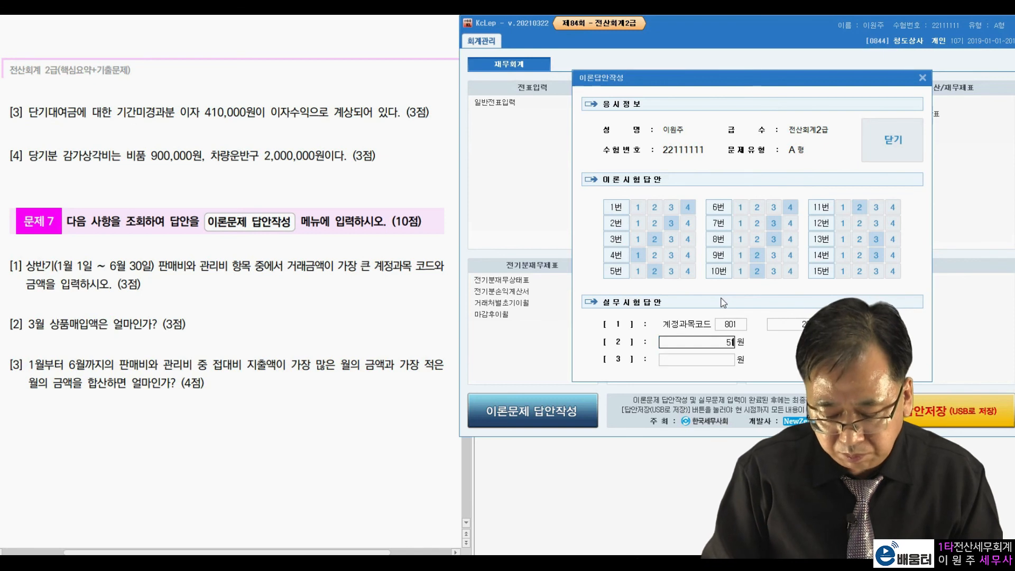
{"action": "key", "text": "Return"}
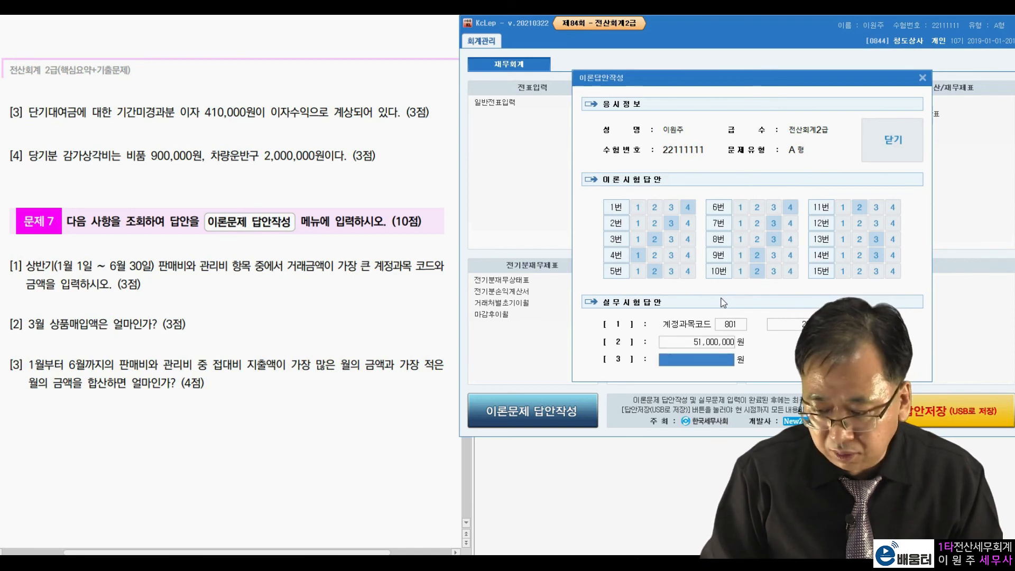
{"action": "type", "text": "2148000"}
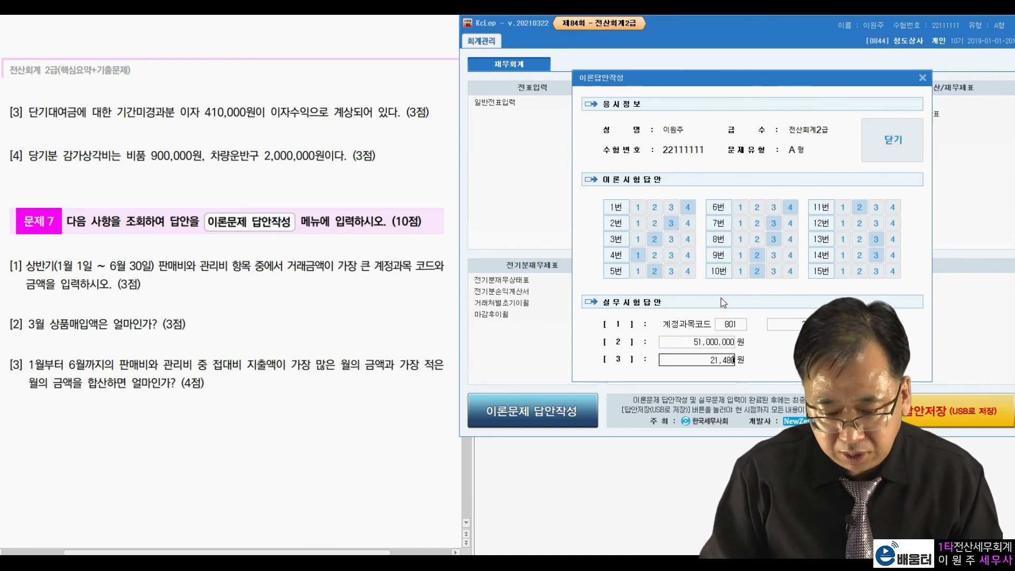
{"action": "key", "text": "Return"}
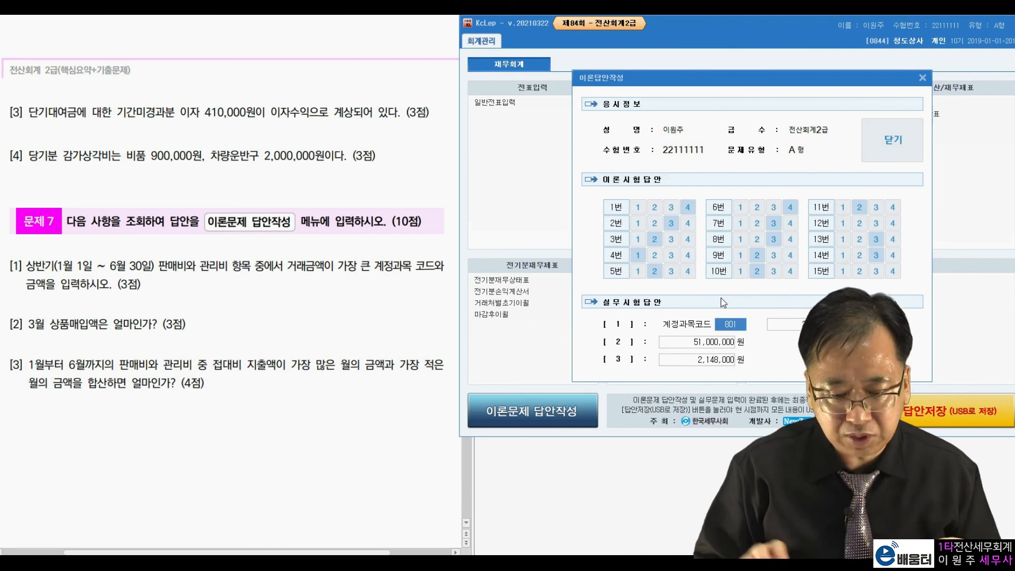
Close the answer form and save the exam answers with 답안저장, acknowledging the messages
{"action": "left_click", "coordinate": [912, 132]}
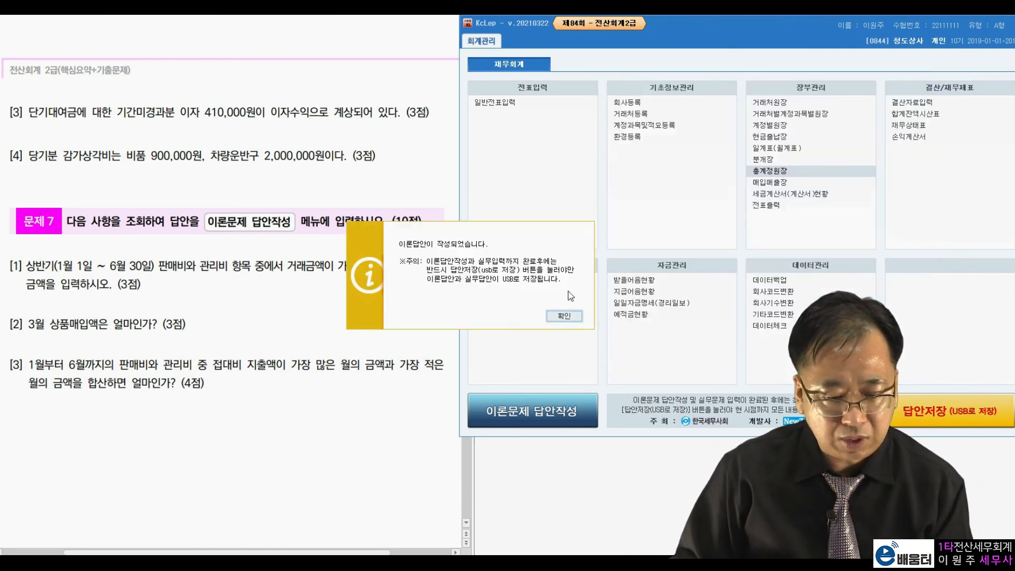
{"action": "left_click", "coordinate": [559, 315]}
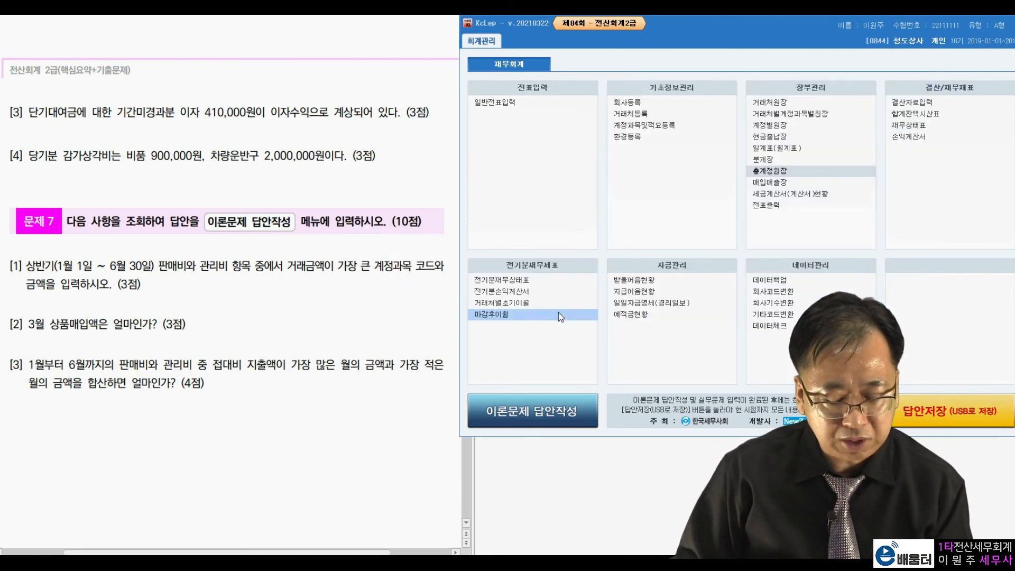
{"action": "left_click", "coordinate": [941, 408]}
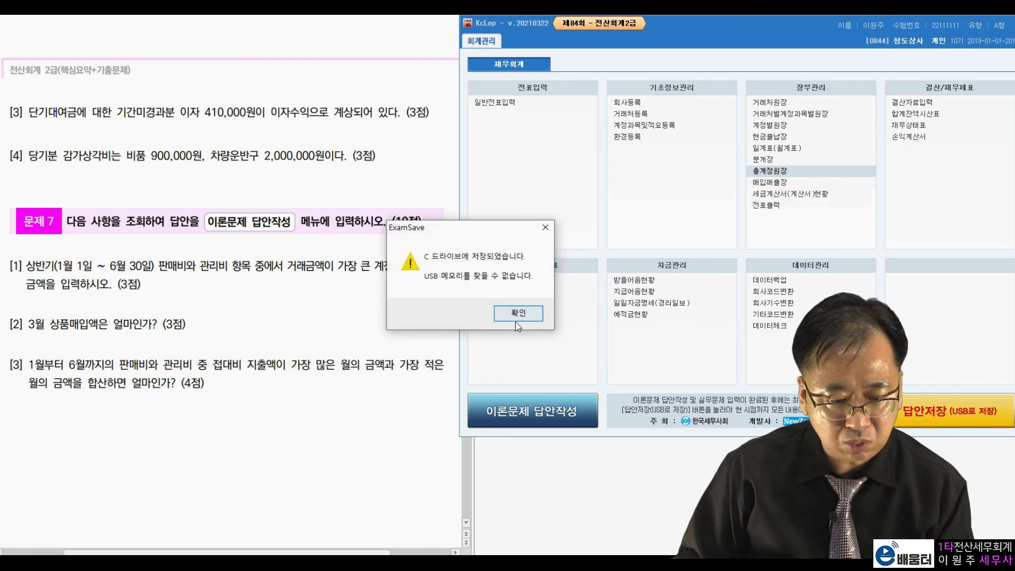
{"action": "left_click", "coordinate": [517, 319]}
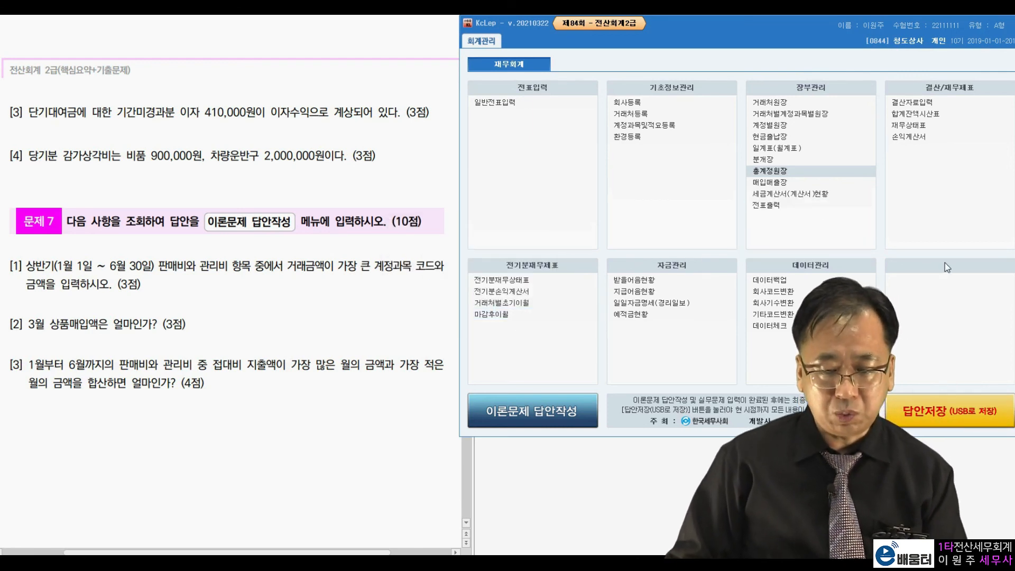